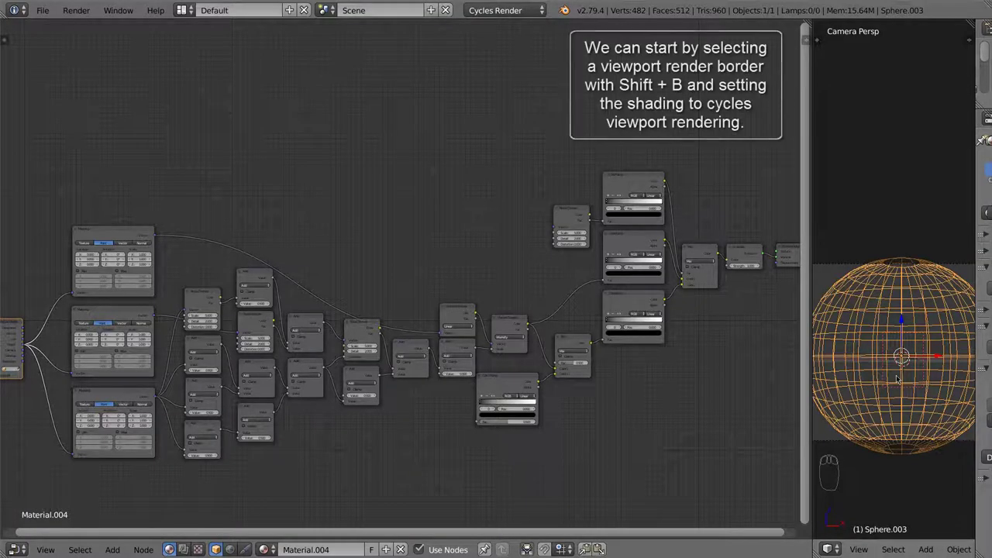
# - Draw a render border around the sphere in the camera view
pyautogui.scroll(-2, 880, 386)
pyautogui.scroll(-1, 879, 385)
pyautogui.hotkey('shift', 'b')
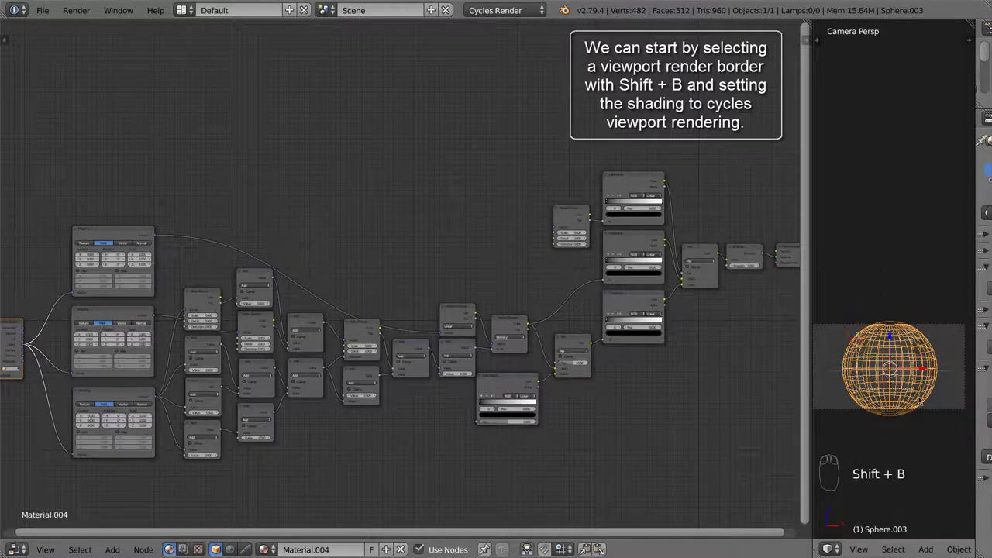
pyautogui.moveTo(858, 335); pyautogui.dragTo(925, 405)
# - Switch the viewport shading to Rendered for a live Cycles preview
pyautogui.scroll(-1, 925, 405)
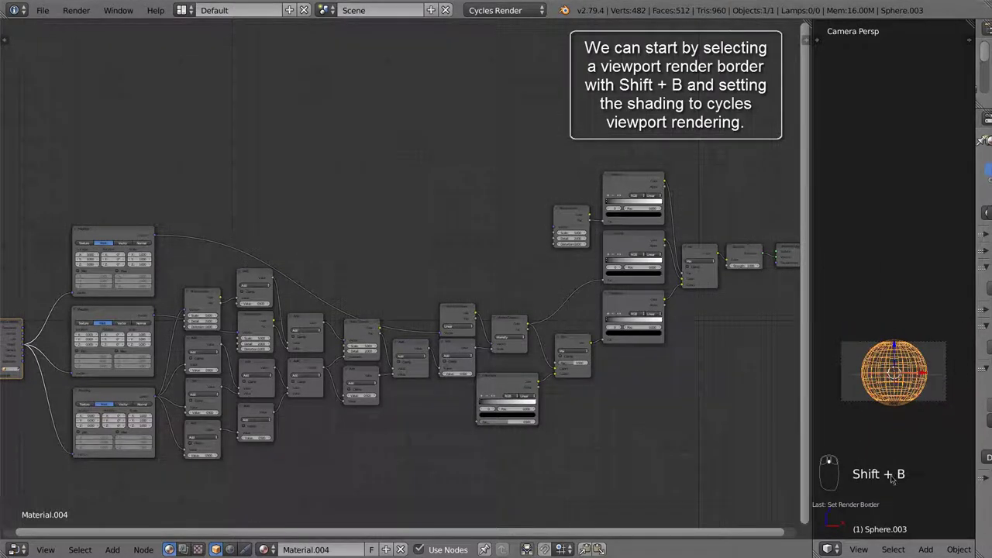
pyautogui.scroll(-2, 929, 552)
pyautogui.scroll(-2, 928, 552)
pyautogui.scroll(-1, 928, 552)
pyautogui.click(928, 549)
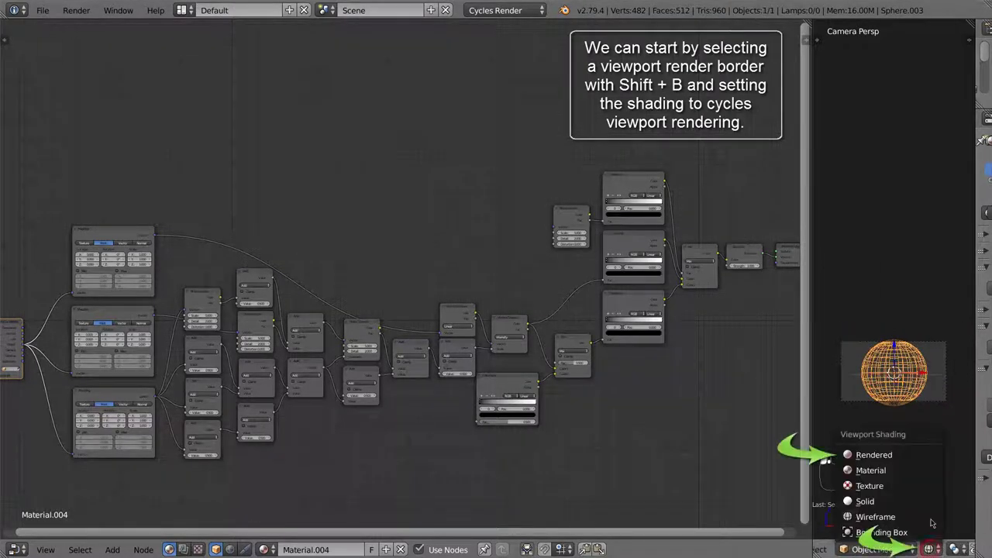
pyautogui.click(874, 457)
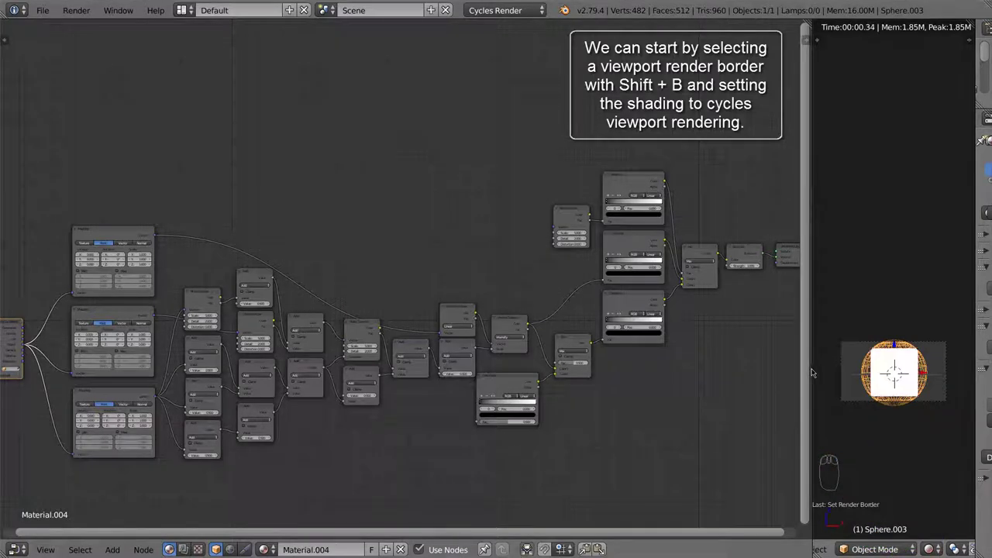
# - Widen the node editor and redraw the render border tightly around the sphere
pyautogui.moveTo(814, 373); pyautogui.dragTo(881, 377)
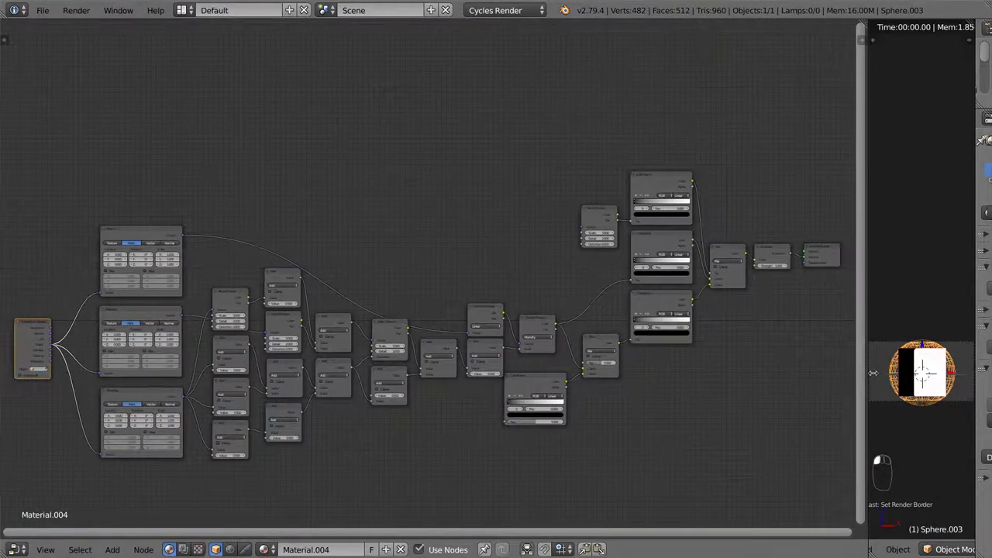
pyautogui.hotkey('shift', 'b')
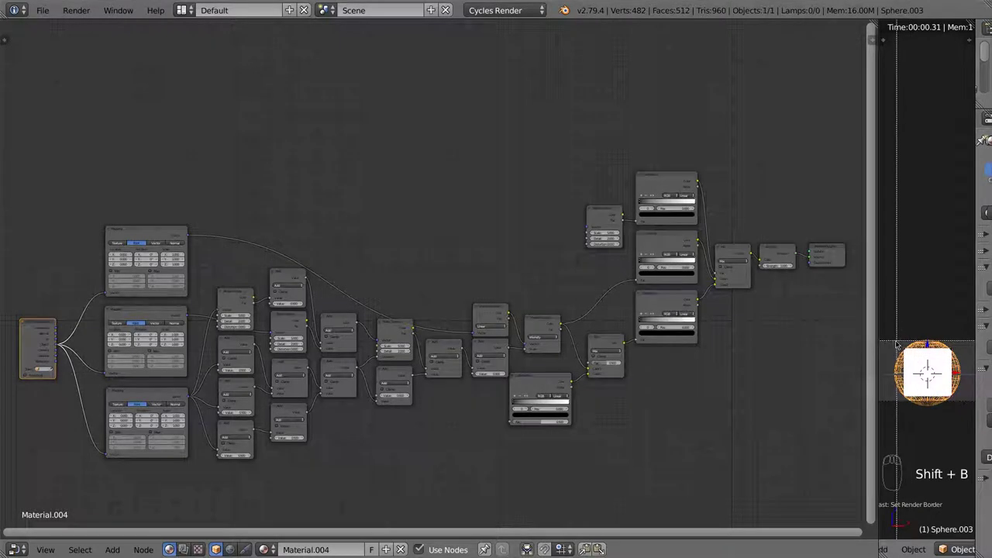
pyautogui.moveTo(892, 341); pyautogui.dragTo(958, 402)
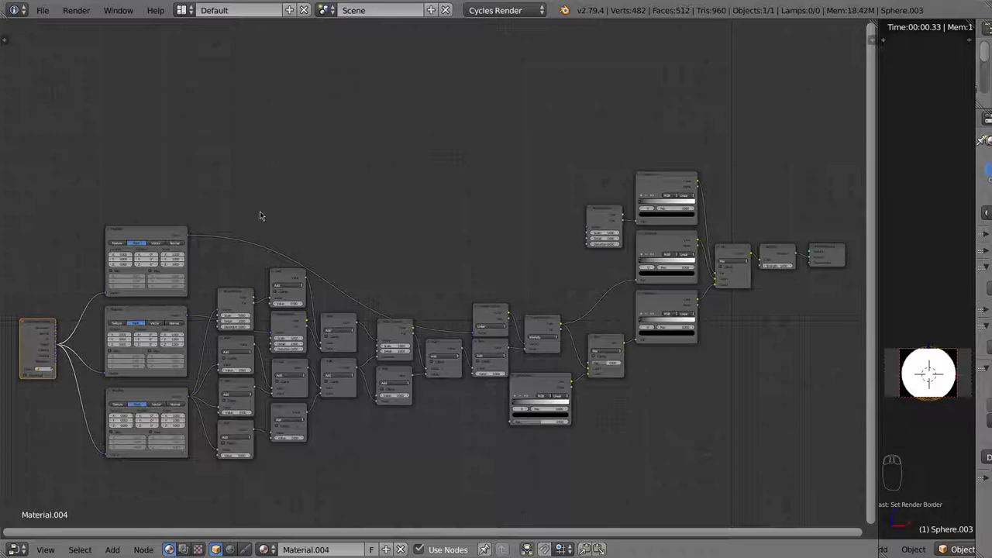
# - Zoom into the Mapping nodes and set the top Mapping node to Texture
pyautogui.moveTo(259, 210); pyautogui.dragTo(565, 166, button='middle')
pyautogui.scroll(1, 696, 247)
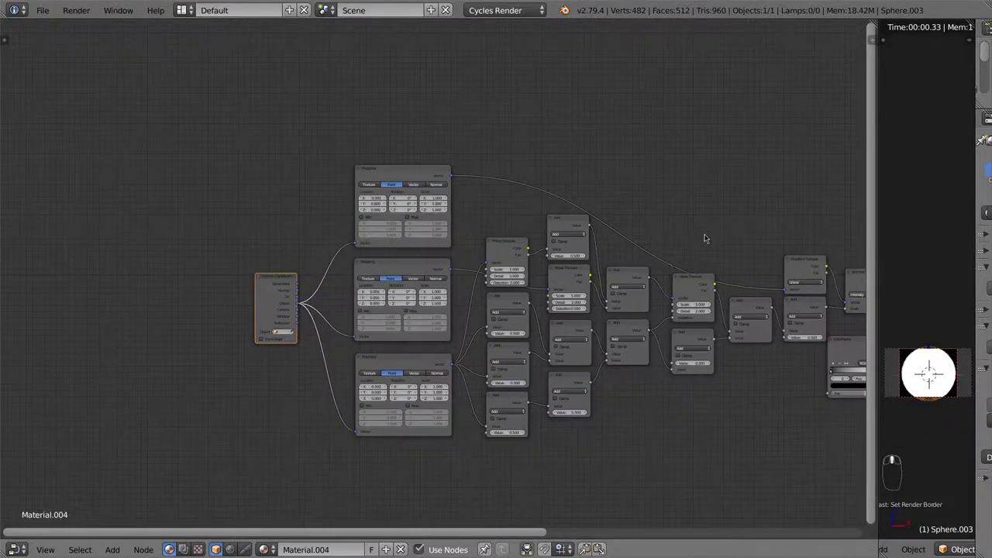
pyautogui.scroll(1, 639, 233)
pyautogui.scroll(1, 628, 225)
pyautogui.scroll(1, 605, 213)
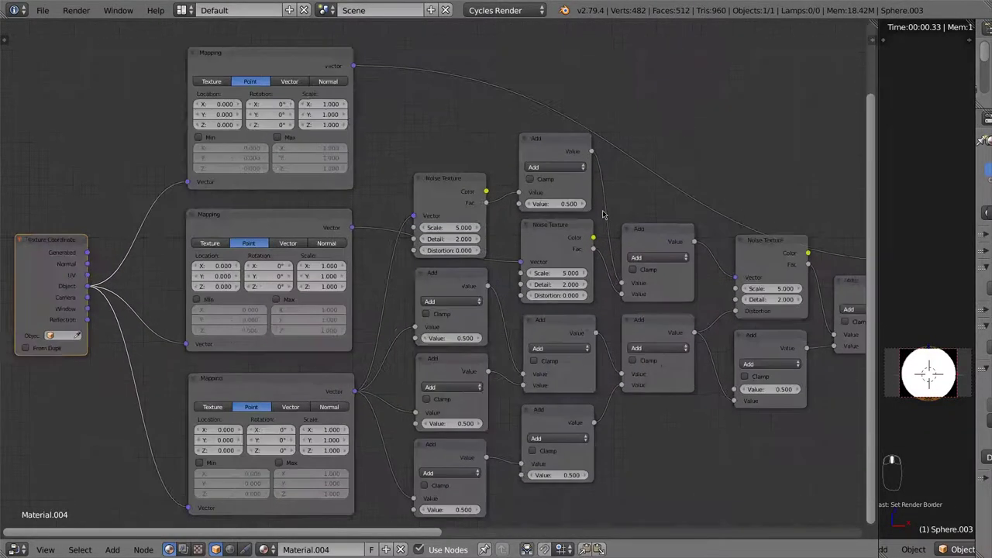
pyautogui.scroll(1, 667, 204)
pyautogui.moveTo(667, 204)
pyautogui.mouseDown(button='middle')
pyautogui.moveTo(645, 185)
pyautogui.moveTo(694, 193)
pyautogui.mouseUp(button='middle')
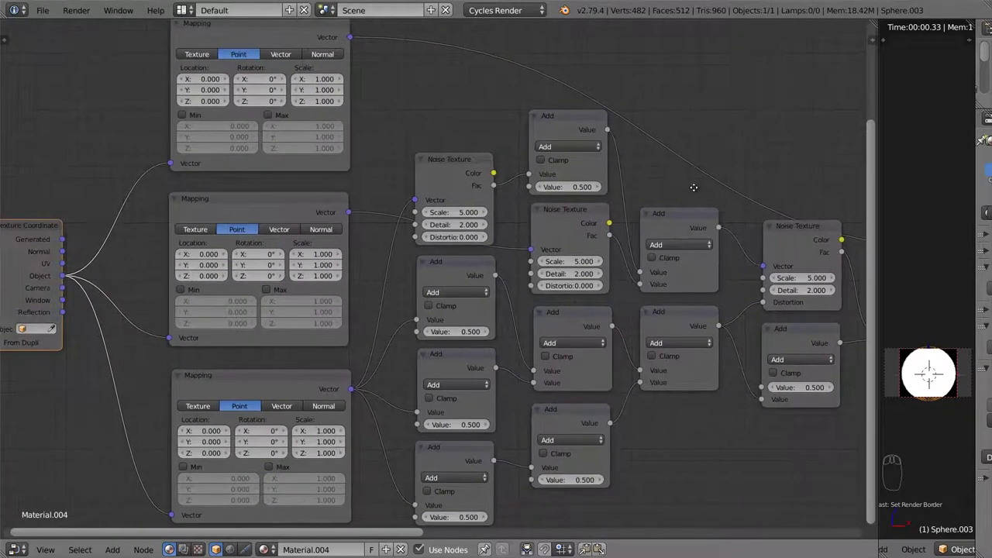
pyautogui.click(244, 35)
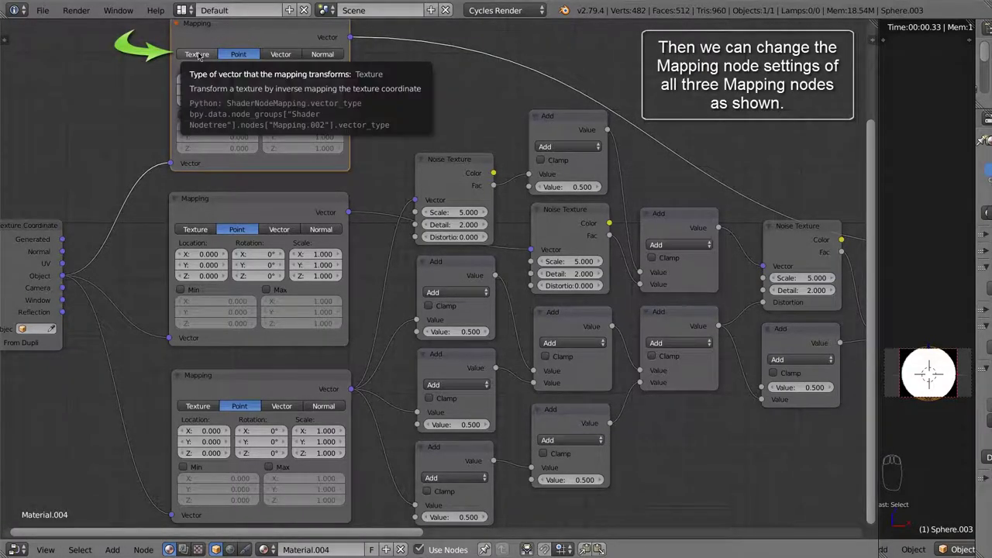
pyautogui.click(198, 54)
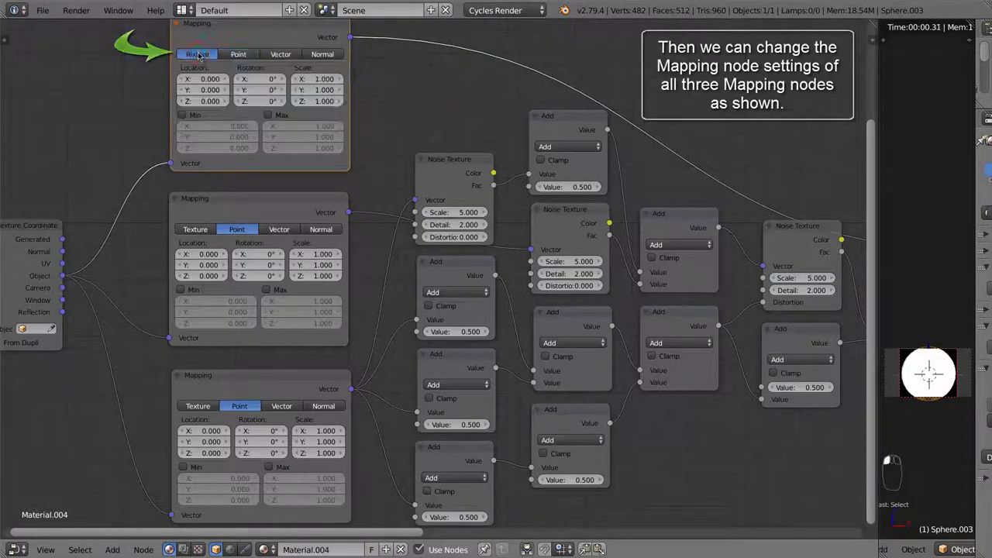
# - Set the bottom Mapping node to Normal, leaving the middle one on Point
pyautogui.click(217, 214)
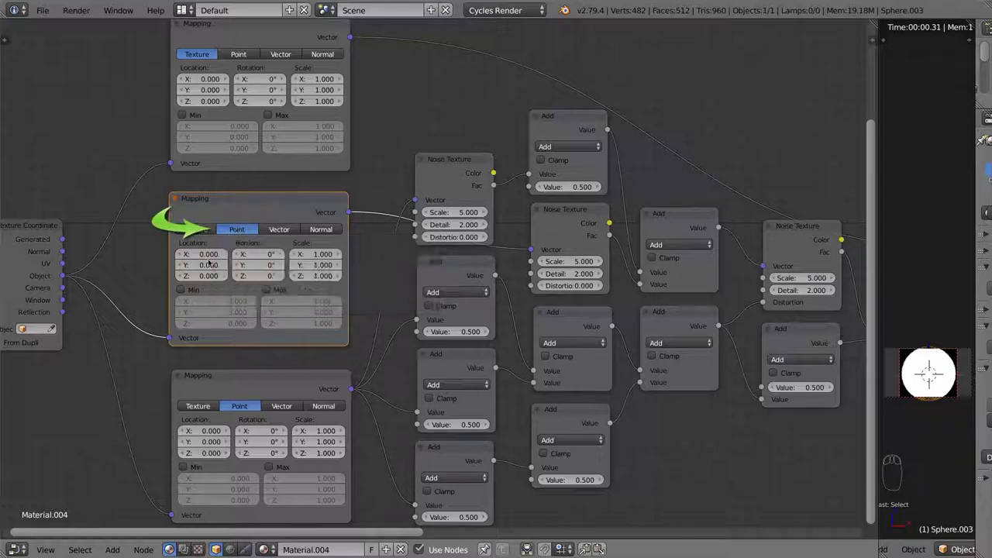
pyautogui.click(250, 390)
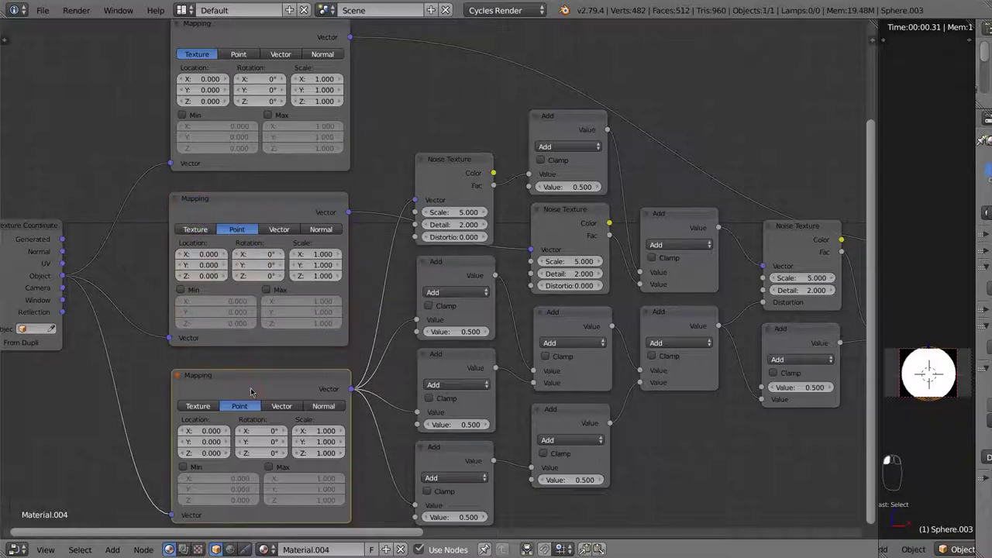
pyautogui.click(329, 407)
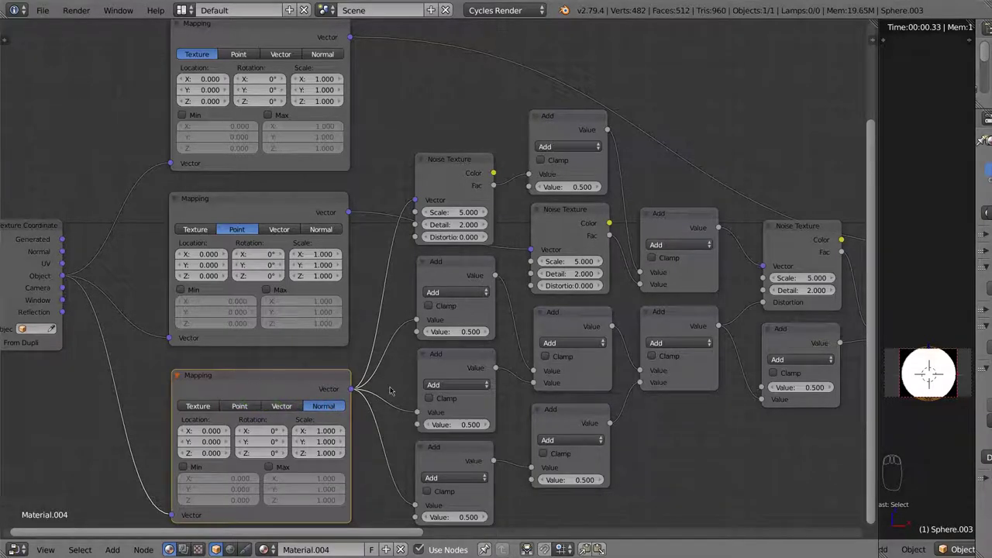
pyautogui.rightClick(448, 180)
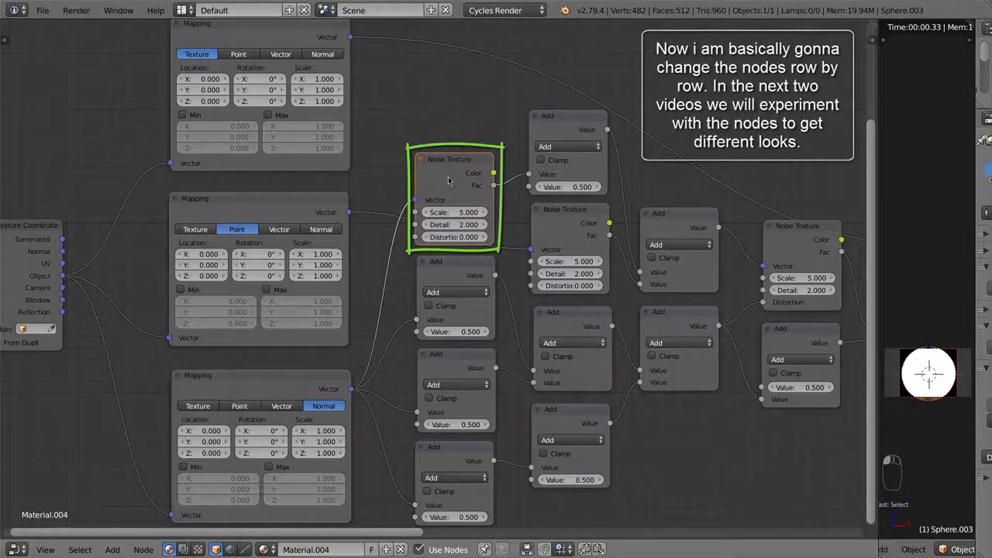
# - Set the first Noise Texture scale to 2.8 and the Add below it to Less Than -1.1
pyautogui.click(463, 212)
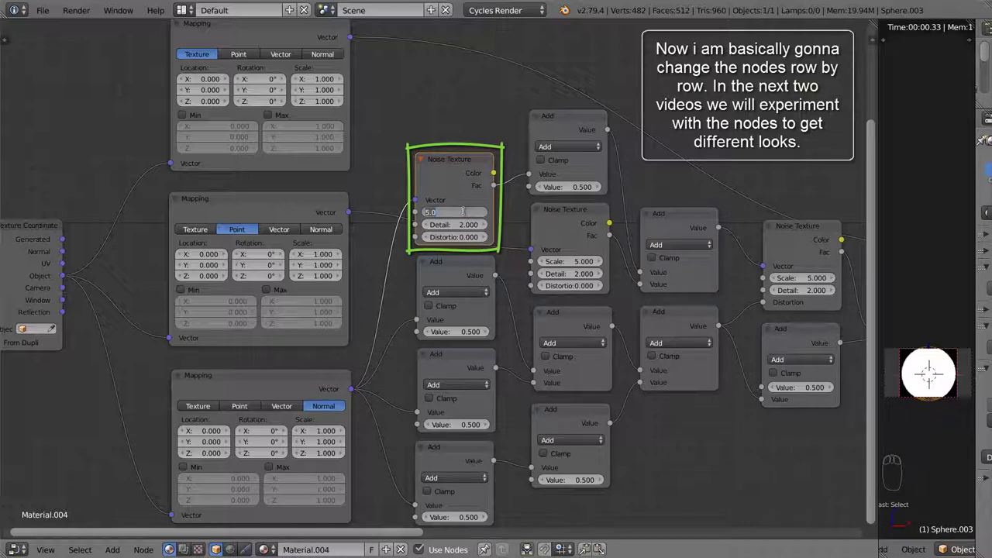
pyautogui.write('2.8')
pyautogui.press('Return')
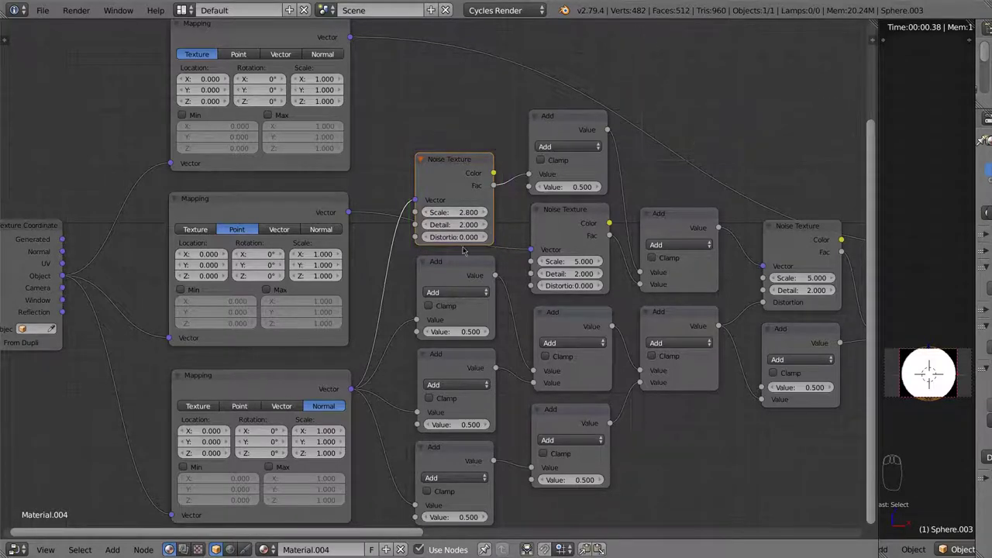
pyautogui.click(463, 293)
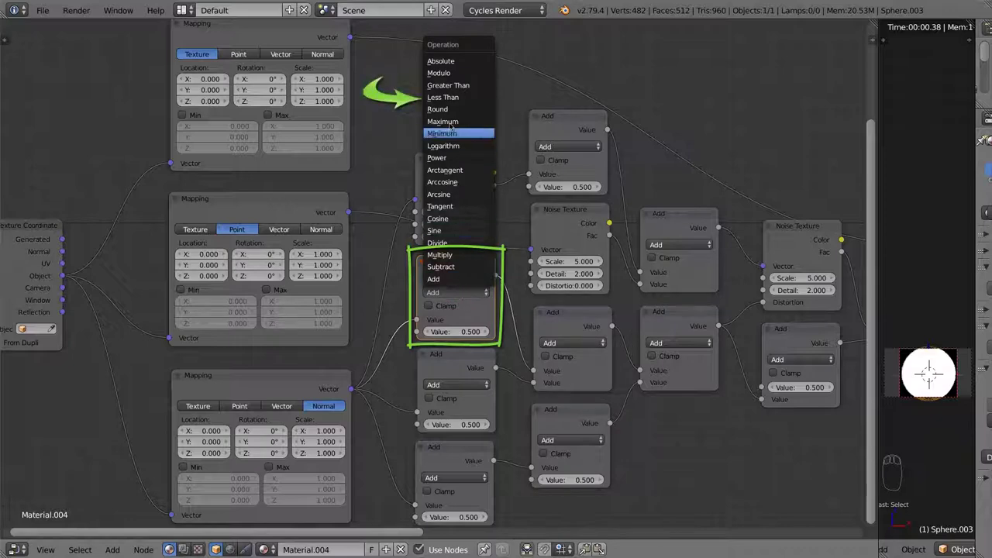
pyautogui.click(447, 98)
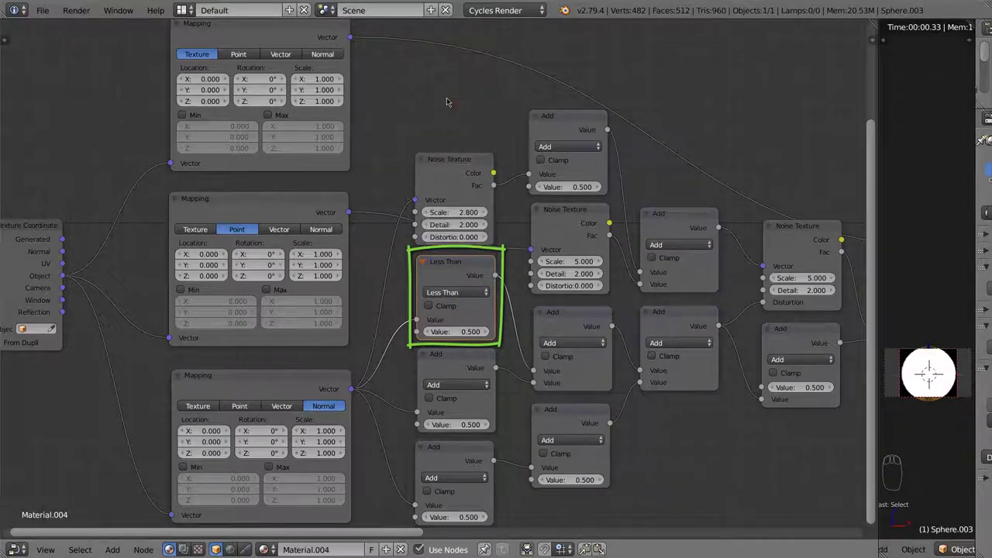
pyautogui.click(469, 332)
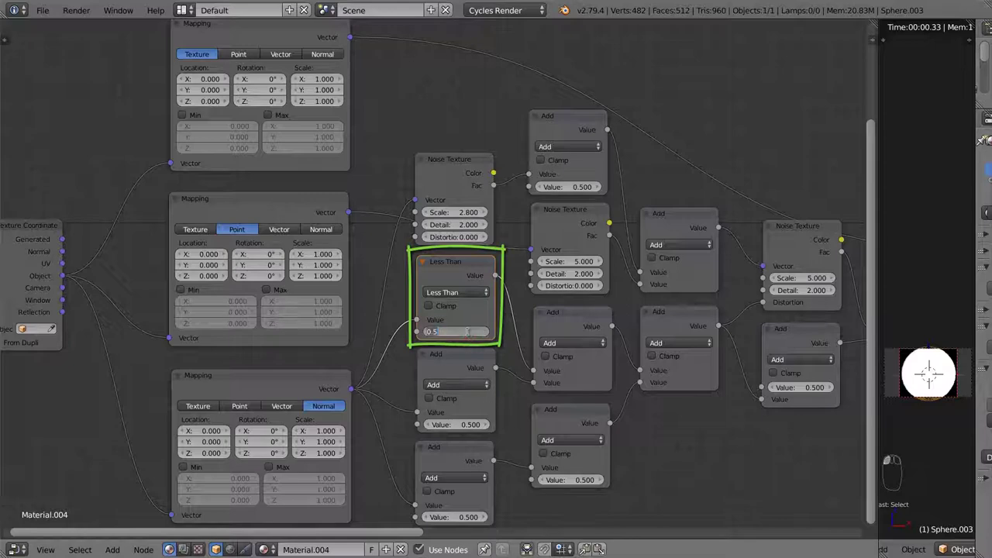
pyautogui.press('BackSpace')
pyautogui.press('Return')
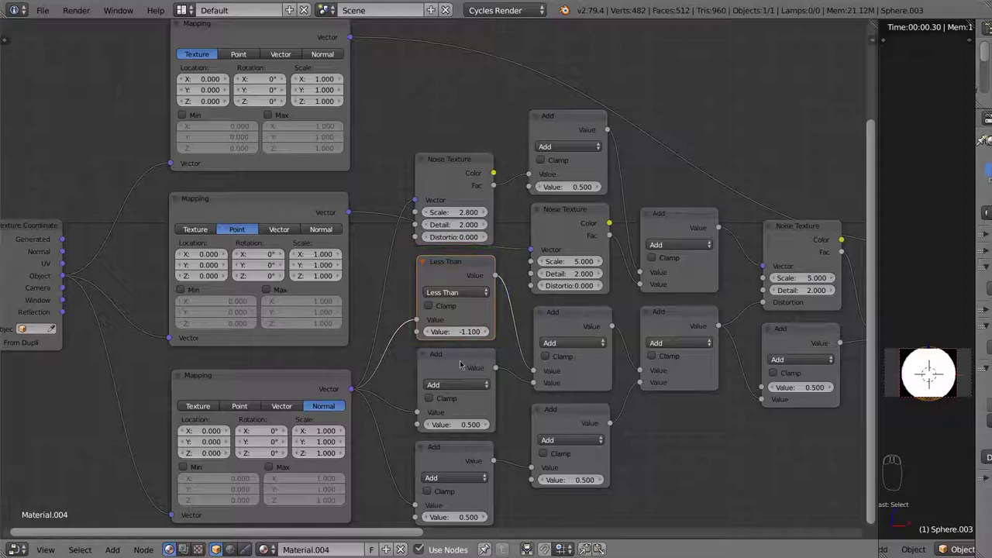
# - Turn the next Add node into Greater Than with threshold 0.2
pyautogui.click(460, 364)
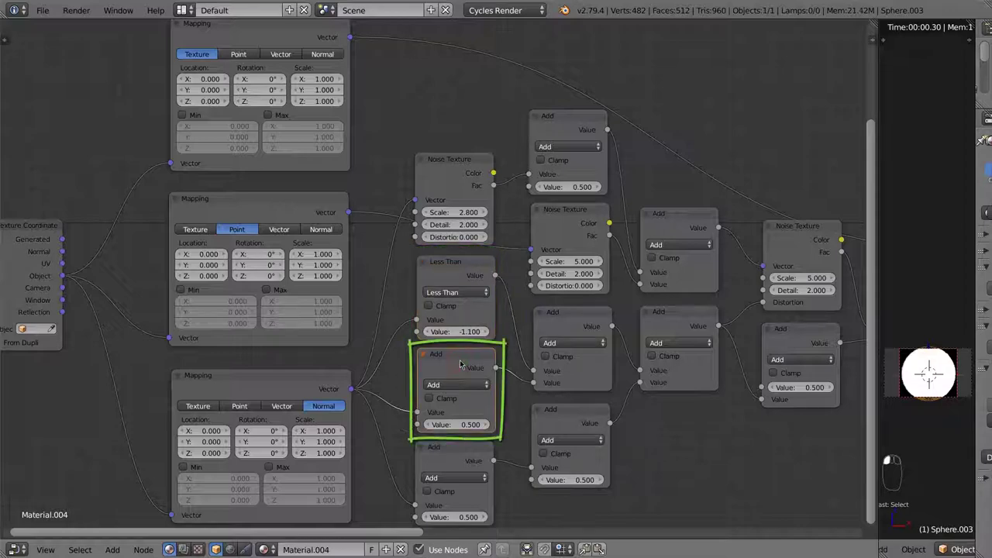
pyautogui.click(450, 385)
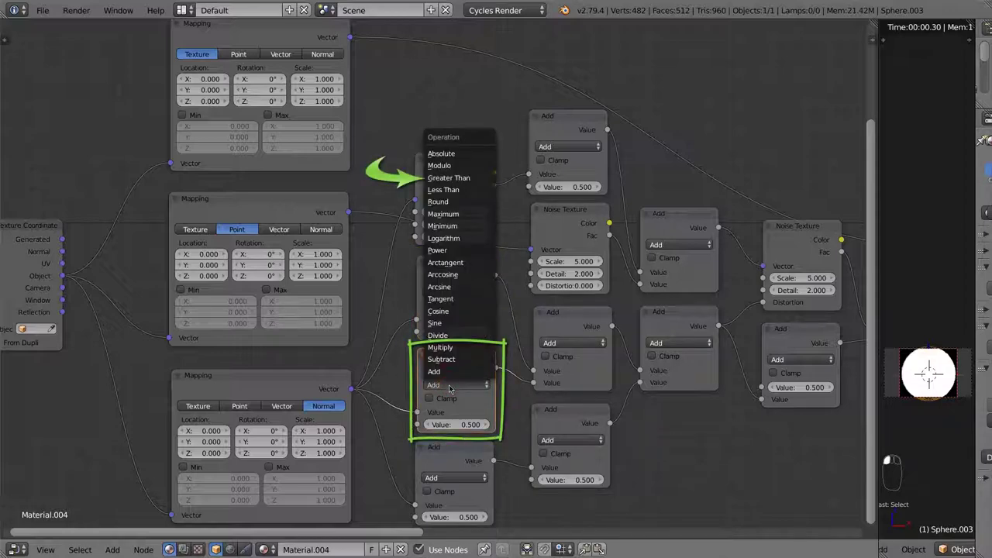
pyautogui.click(449, 179)
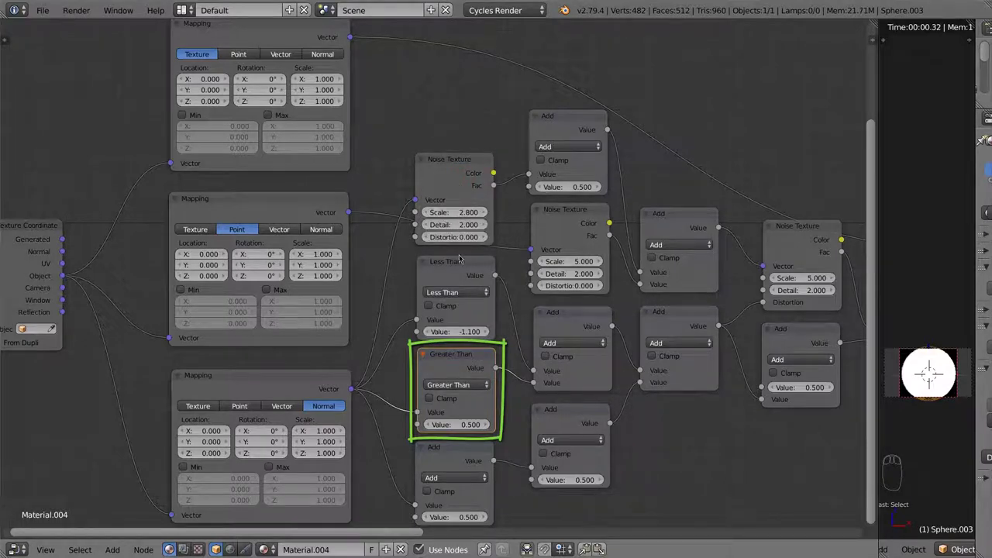
pyautogui.click(469, 427)
pyautogui.write('0.2')
pyautogui.press('Return')
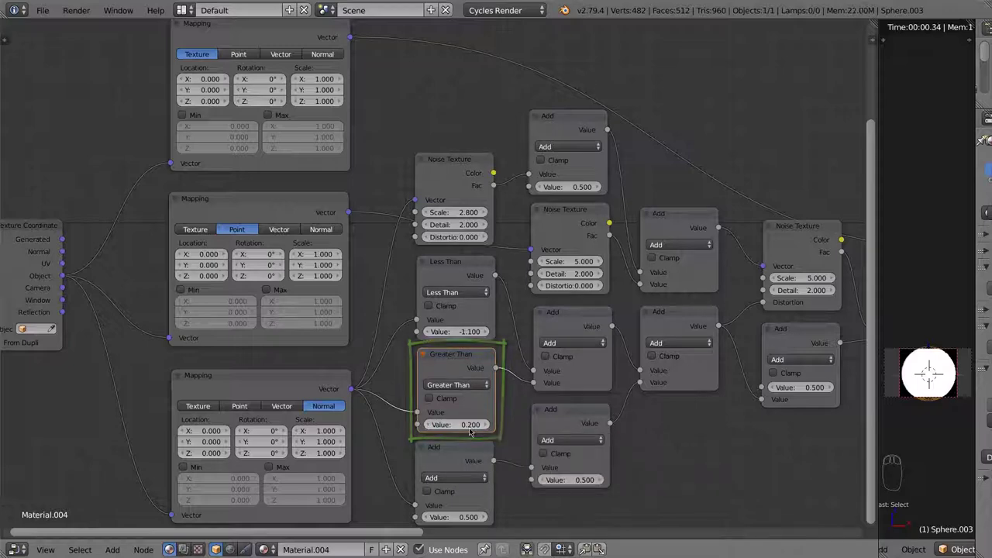
# - Turn the lowest Add node into Multiply with value 0
pyautogui.click(466, 459)
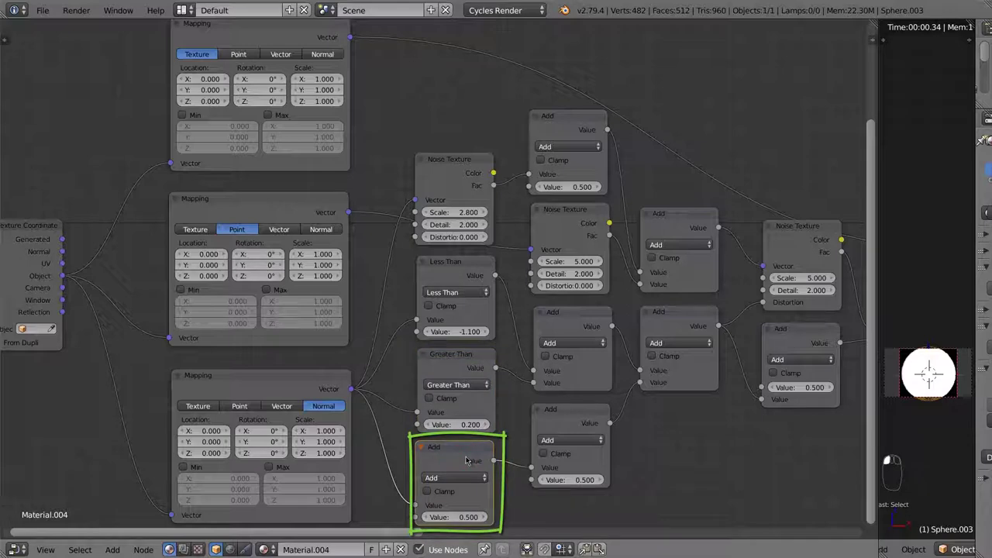
pyautogui.click(463, 478)
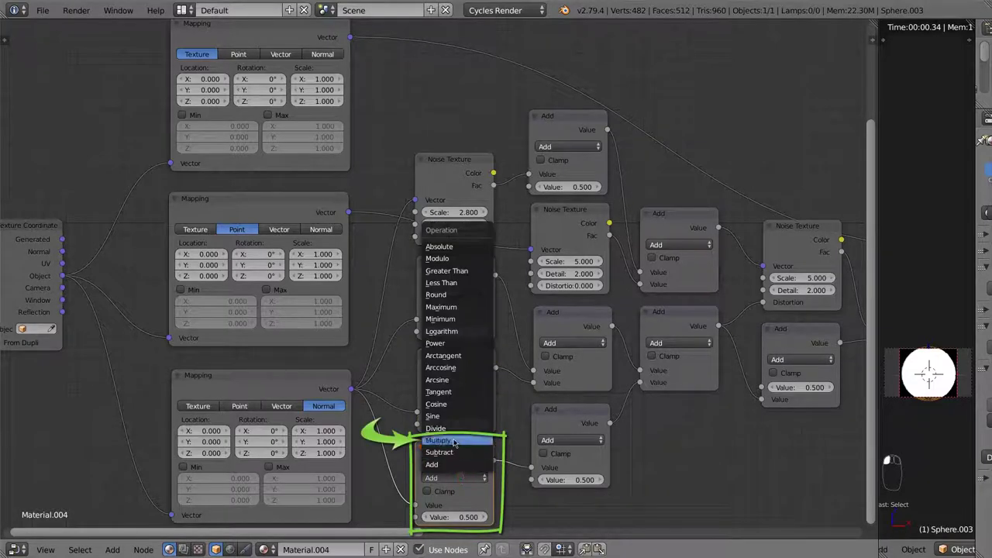
pyautogui.click(455, 442)
pyautogui.click(466, 516)
pyautogui.write('0')
pyautogui.press('Return')
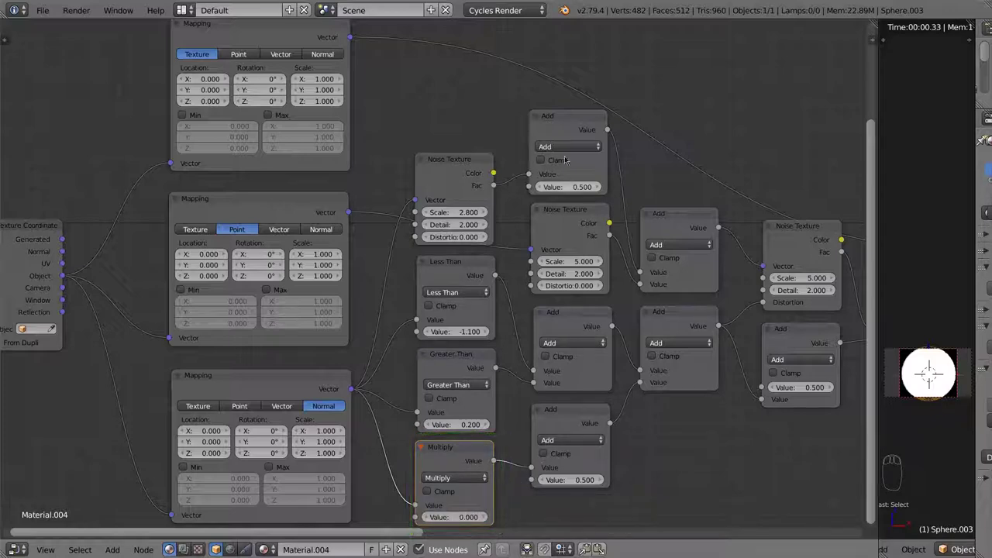
# - Change the top Add node beside the noise to Multiply with value 1.9
pyautogui.click(569, 132)
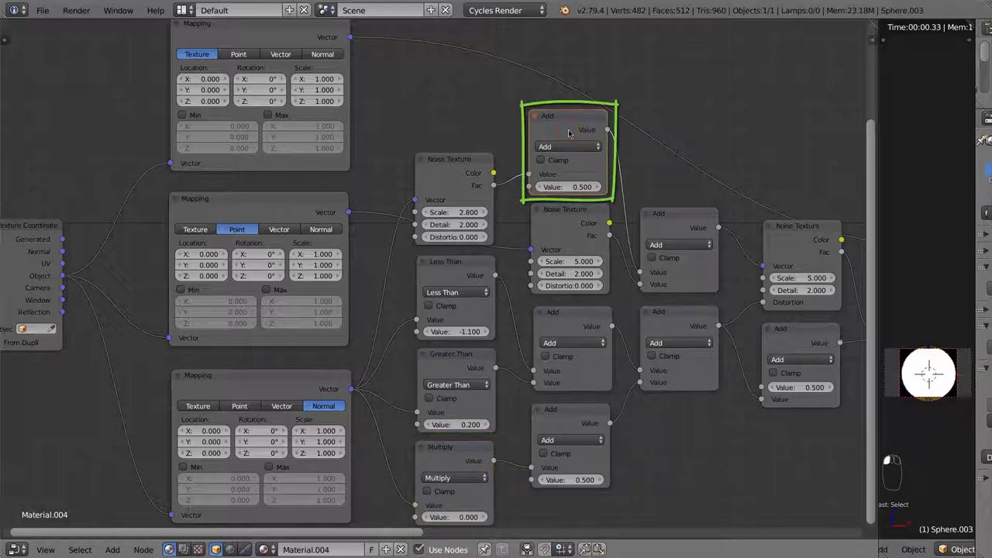
pyautogui.click(569, 146)
pyautogui.click(566, 184)
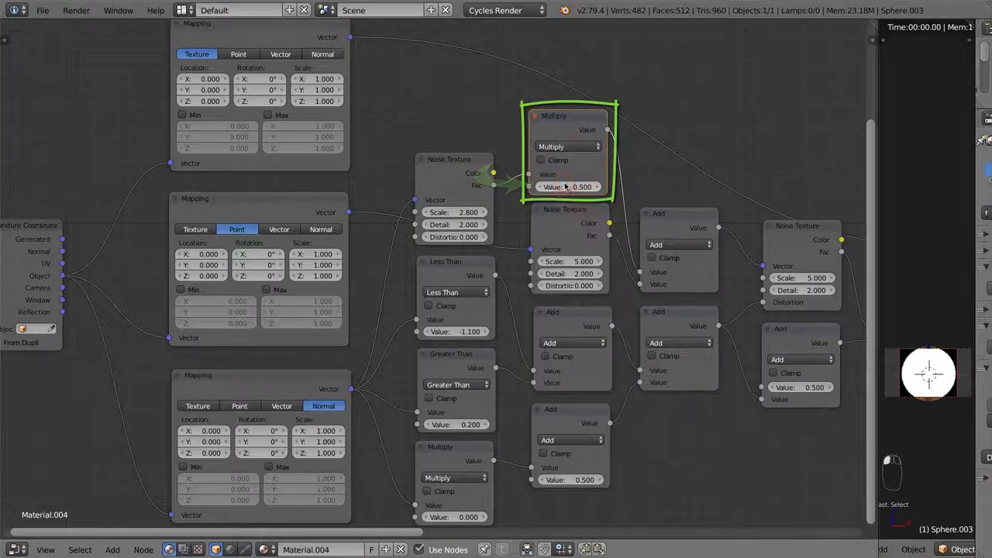
pyautogui.click(579, 187)
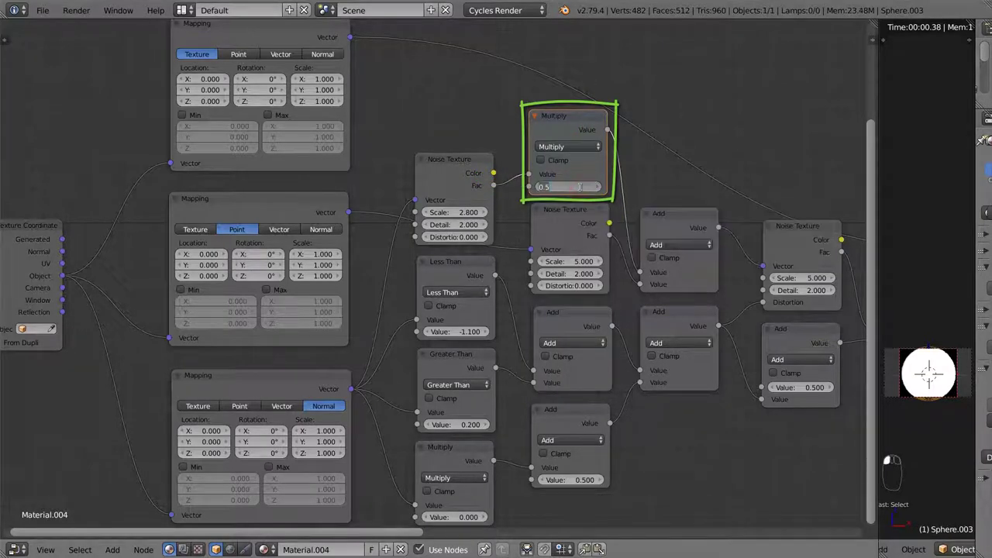
pyautogui.write('1.9')
pyautogui.press('Return')
# - Set the middle Noise Texture scale to 3
pyautogui.click(572, 230)
pyautogui.click(573, 230)
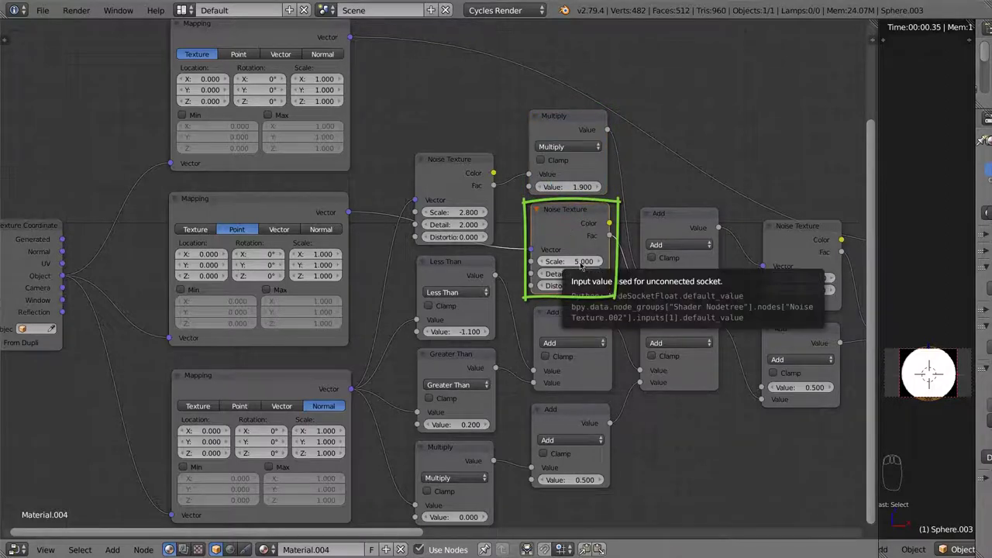
pyautogui.click(583, 263)
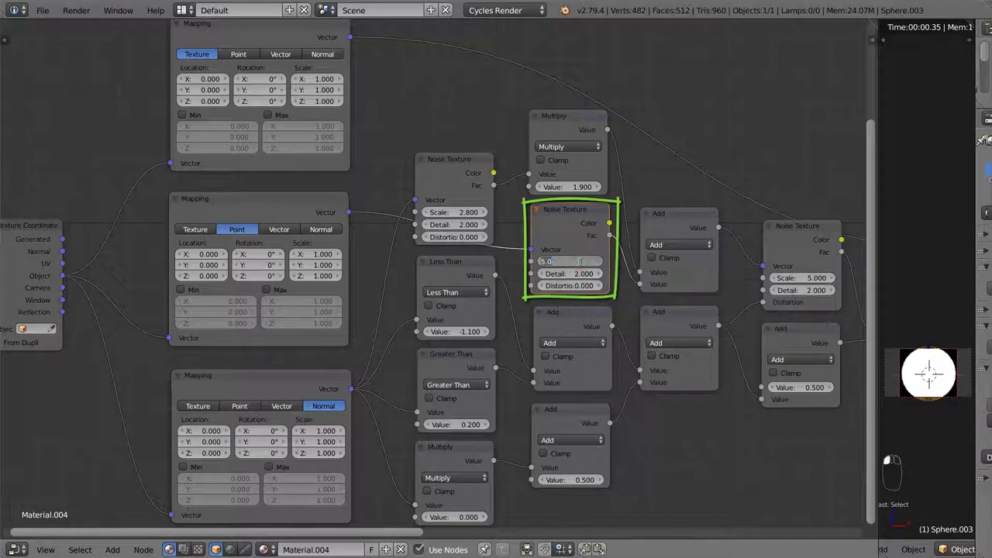
pyautogui.write('3')
pyautogui.press('Return')
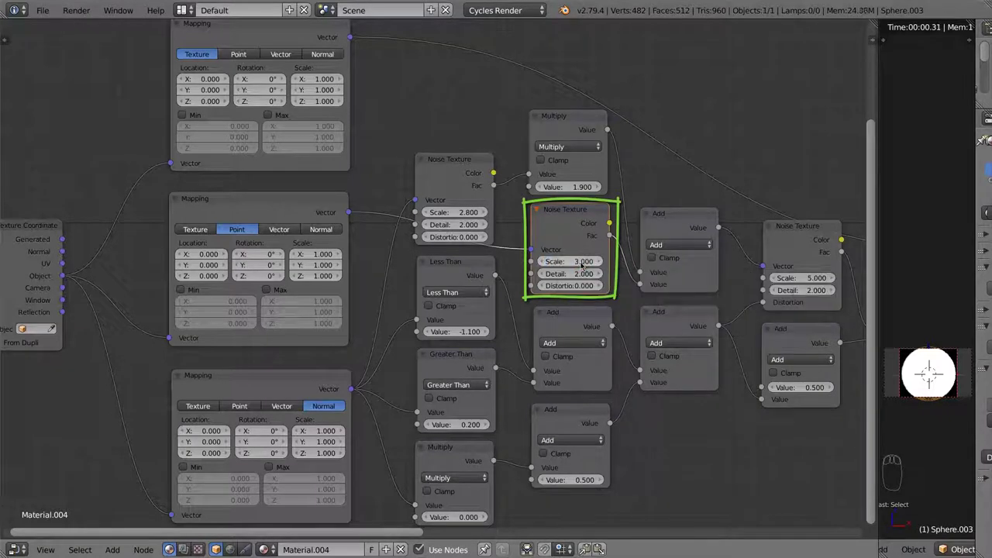
# - Change the two Add nodes below the middle noise to Tangent
pyautogui.click(585, 325)
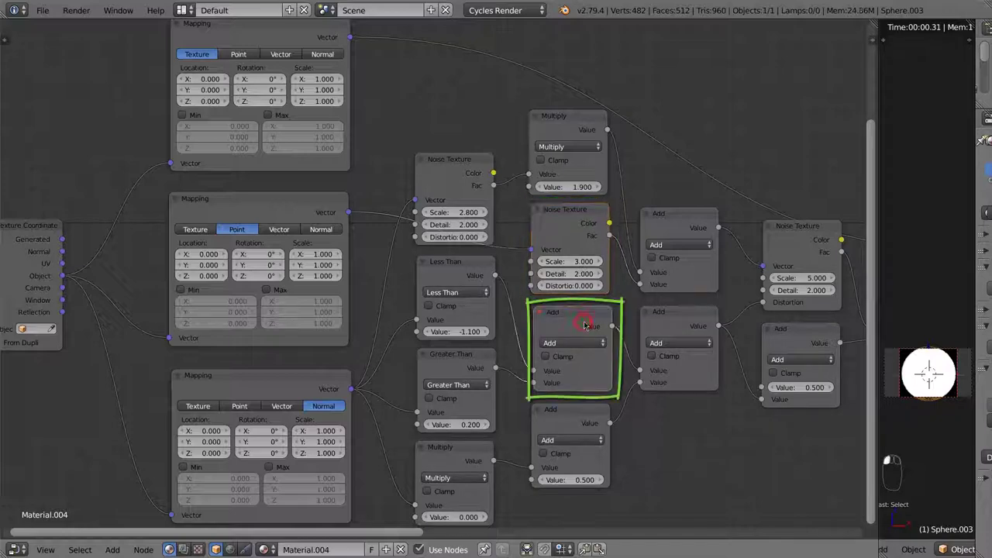
pyautogui.click(580, 343)
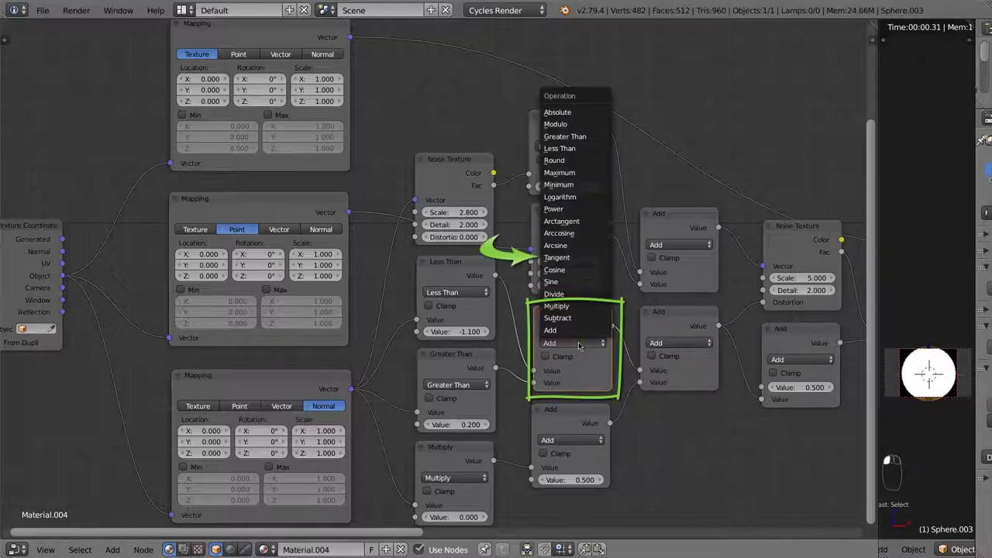
pyautogui.click(575, 260)
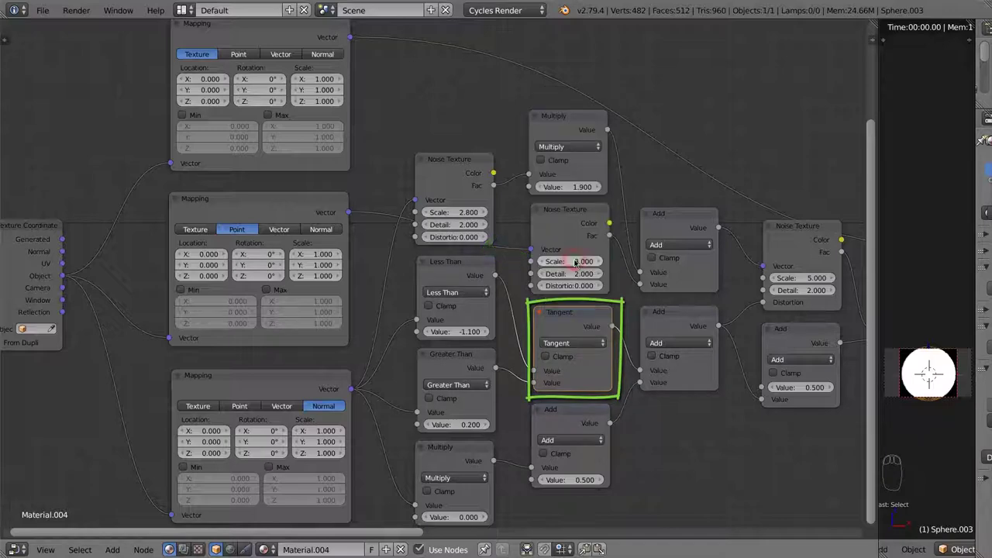
pyautogui.click(572, 420)
pyautogui.click(574, 438)
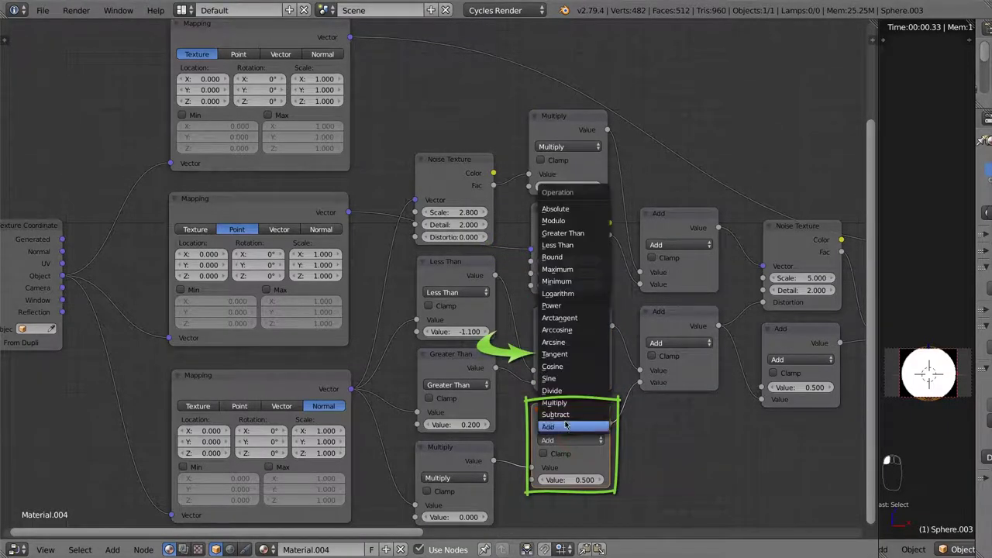
pyautogui.click(562, 356)
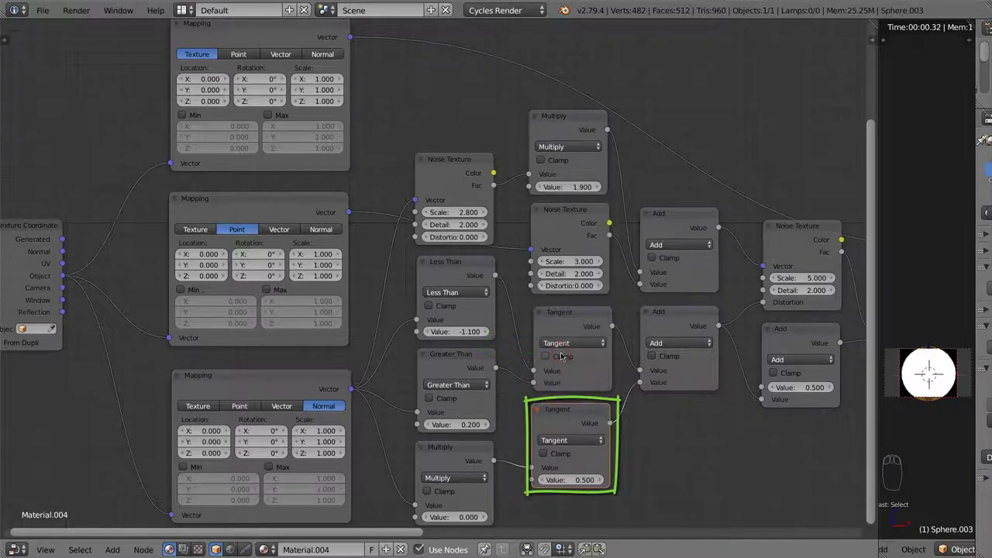
# - Change the upper-right Add node to Multiply and begin editing the right noise Scale
pyautogui.click(679, 247)
pyautogui.click(674, 284)
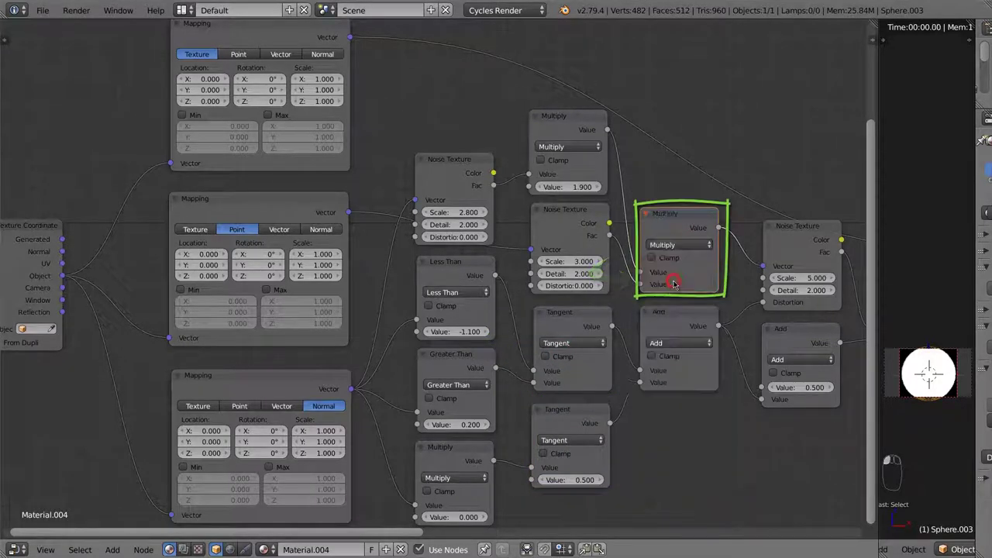
pyautogui.click(675, 318)
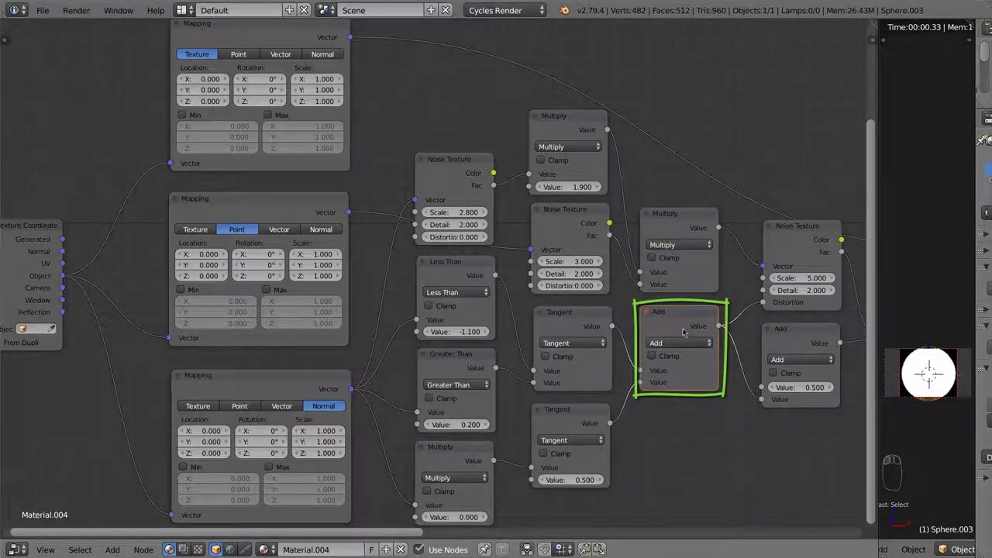
pyautogui.click(799, 247)
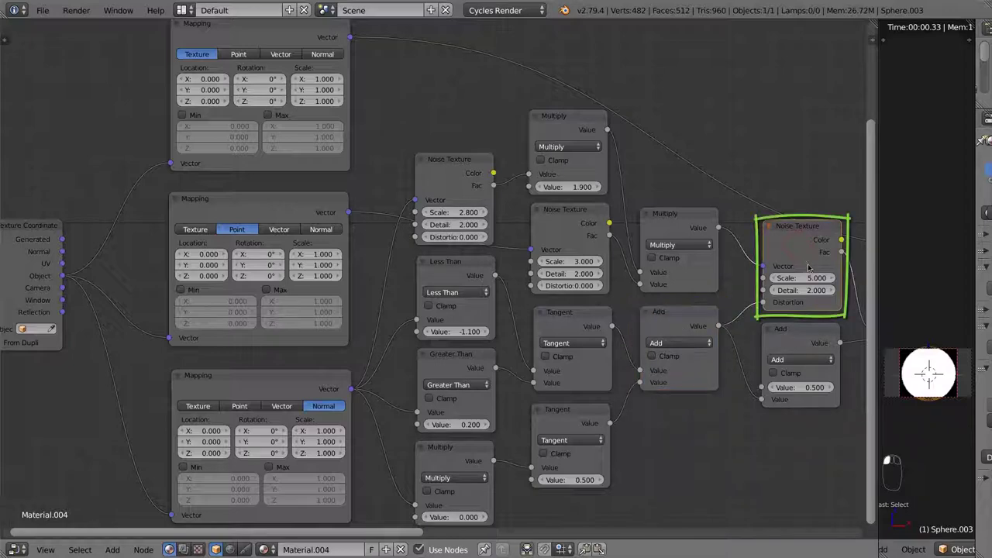
pyautogui.click(808, 278)
# - Give the right Noise Texture scale 4 and detail 16
pyautogui.write('4')
pyautogui.press('Tab')
pyautogui.write('16')
pyautogui.press('Return')
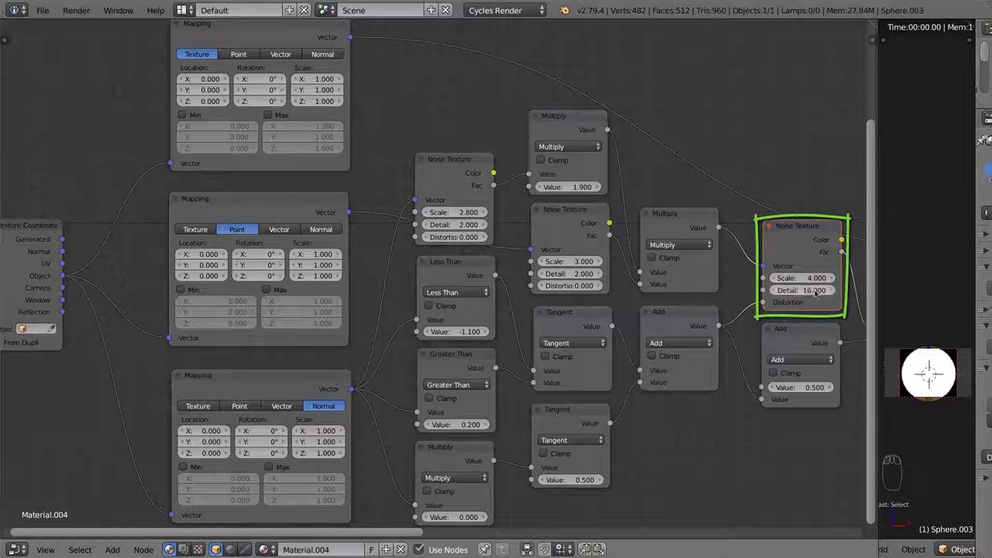
# - Change the Add node below the right noise to Subtract with value 5.3
pyautogui.click(811, 339)
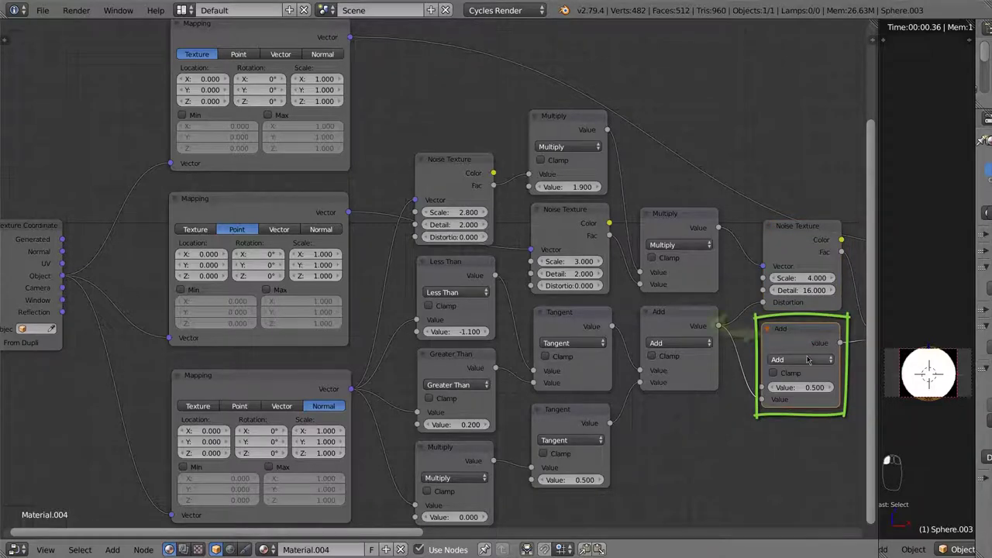
pyautogui.click(810, 359)
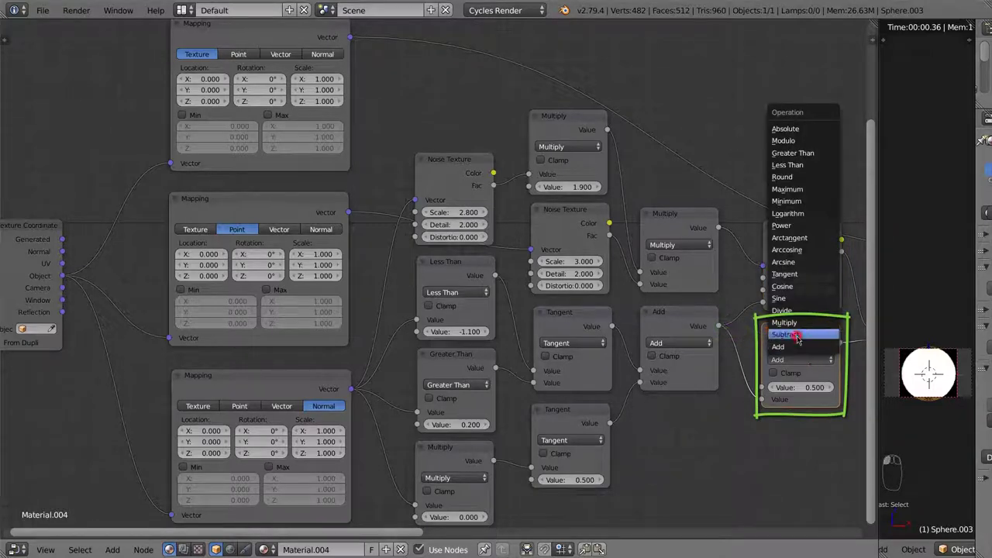
pyautogui.click(797, 335)
pyautogui.click(815, 388)
pyautogui.write('5')
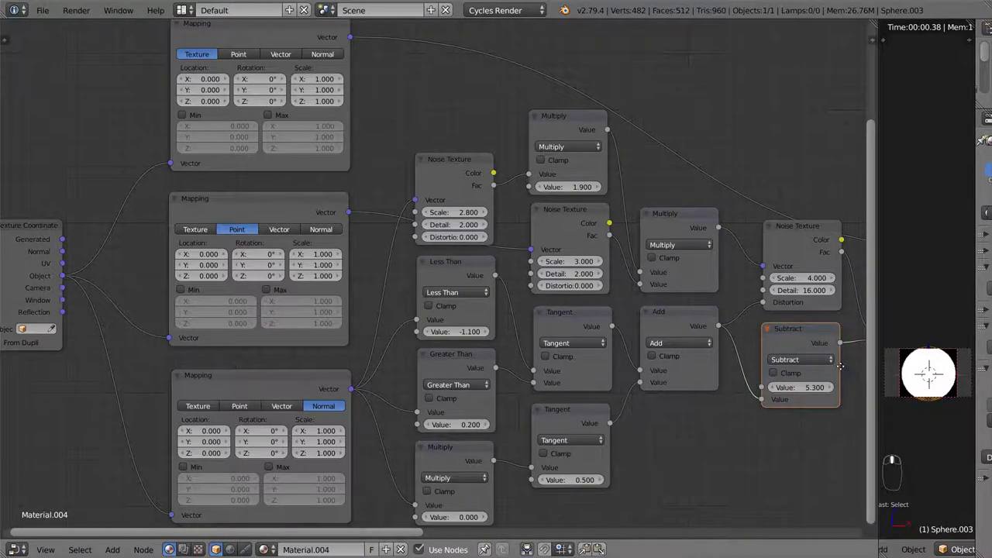
# - Pan to the downstream nodes and change the Add node after the noise to Power
pyautogui.keyDown('ctrl'); pyautogui.hscroll(2, 834, 365); pyautogui.keyUp('ctrl')
pyautogui.keyDown('ctrl'); pyautogui.hscroll(6, 737, 355); pyautogui.keyUp('ctrl')
pyautogui.keyDown('ctrl'); pyautogui.hscroll(2, 640, 346); pyautogui.keyUp('ctrl')
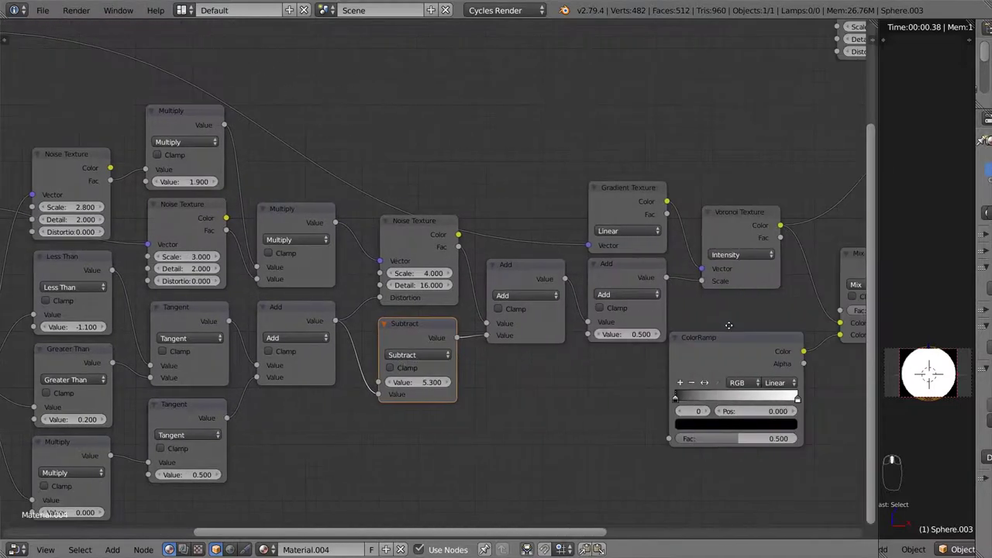
pyautogui.moveTo(728, 324)
pyautogui.mouseDown(button='middle')
pyautogui.moveTo(665, 341)
pyautogui.moveTo(491, 331)
pyautogui.mouseUp(button='middle')
pyautogui.moveTo(612, 249); pyautogui.dragTo(579, 273, button='middle')
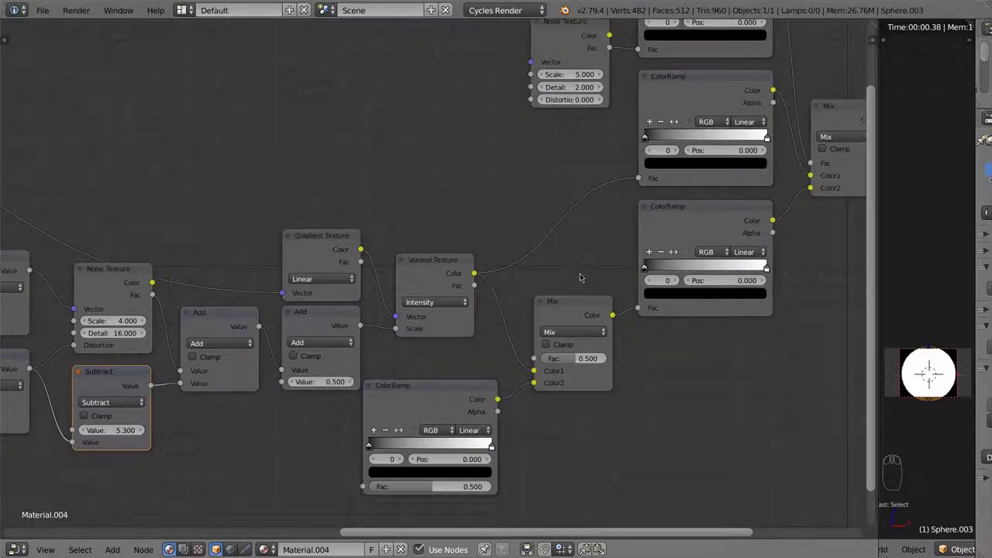
pyautogui.click(224, 344)
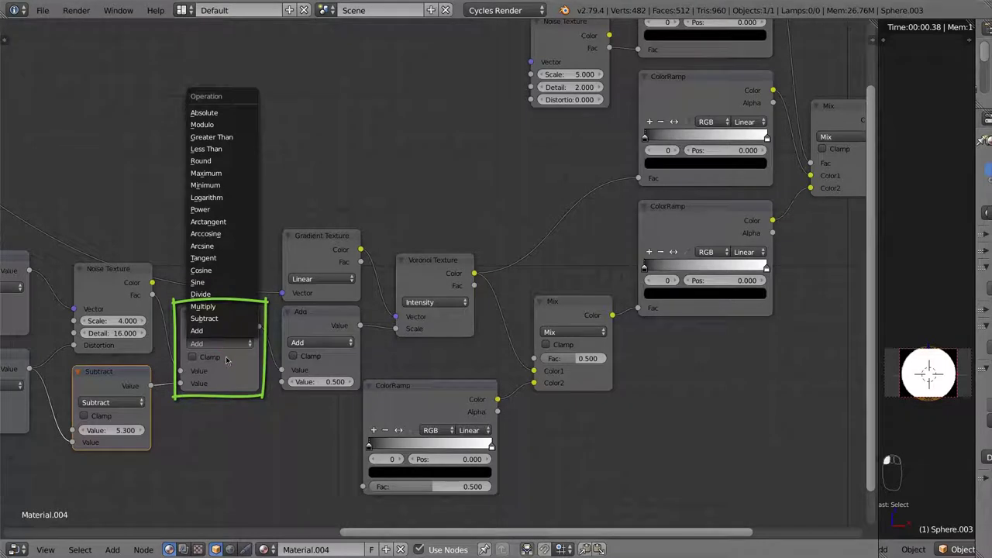
pyautogui.click(227, 366)
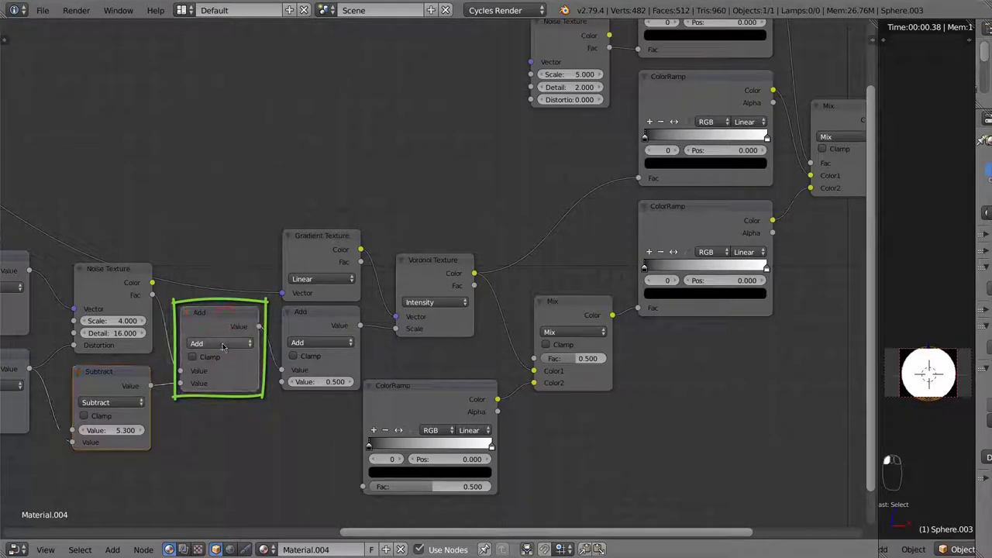
pyautogui.click(223, 344)
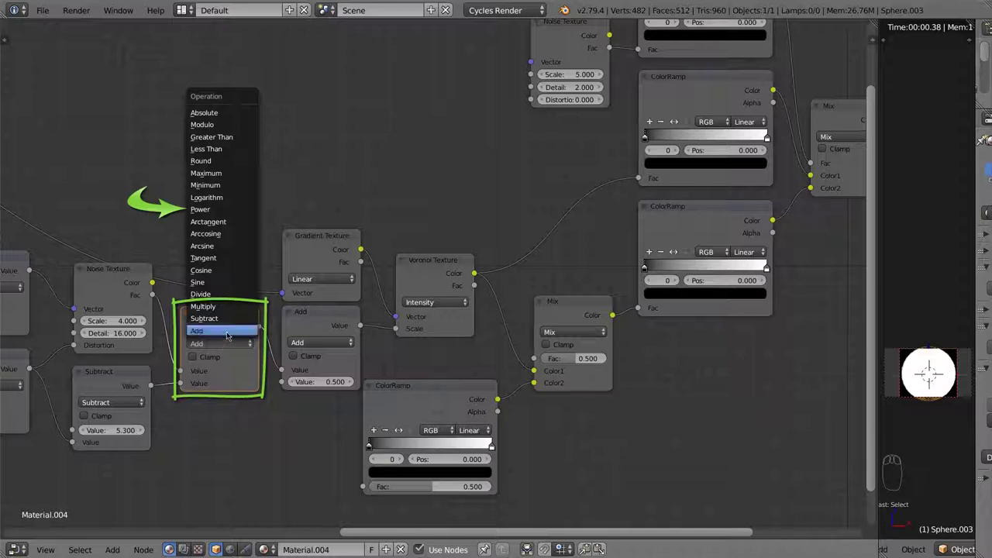
pyautogui.click(215, 210)
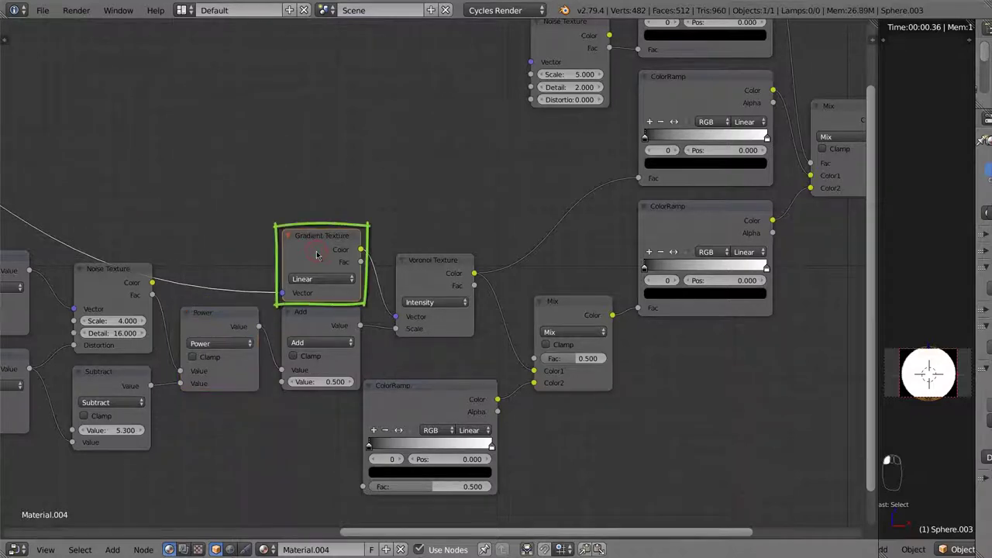
# - Set the Gradient Texture to Quadratic sphere and the next Add node to Multiply 5.1
pyautogui.click(315, 281)
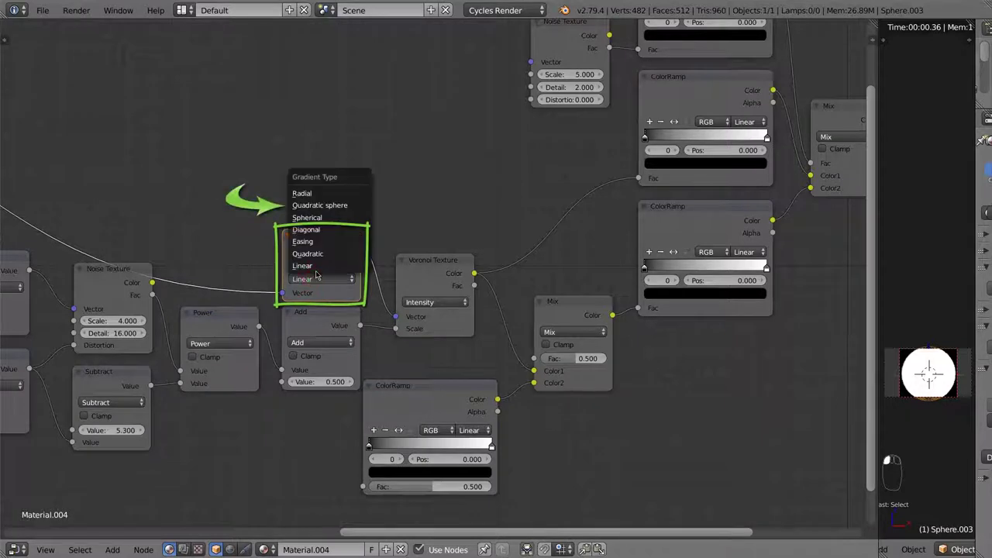
pyautogui.click(323, 208)
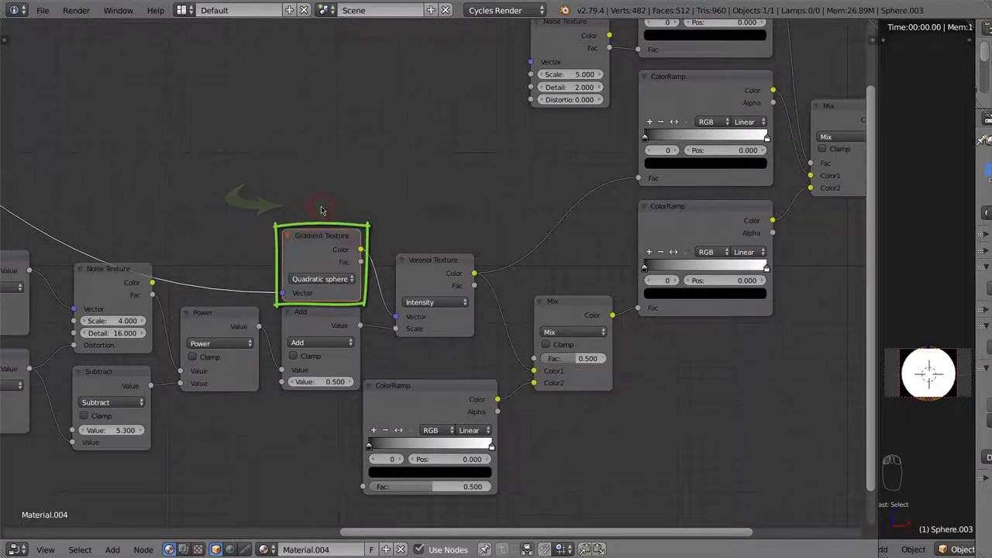
pyautogui.click(316, 343)
pyautogui.click(314, 310)
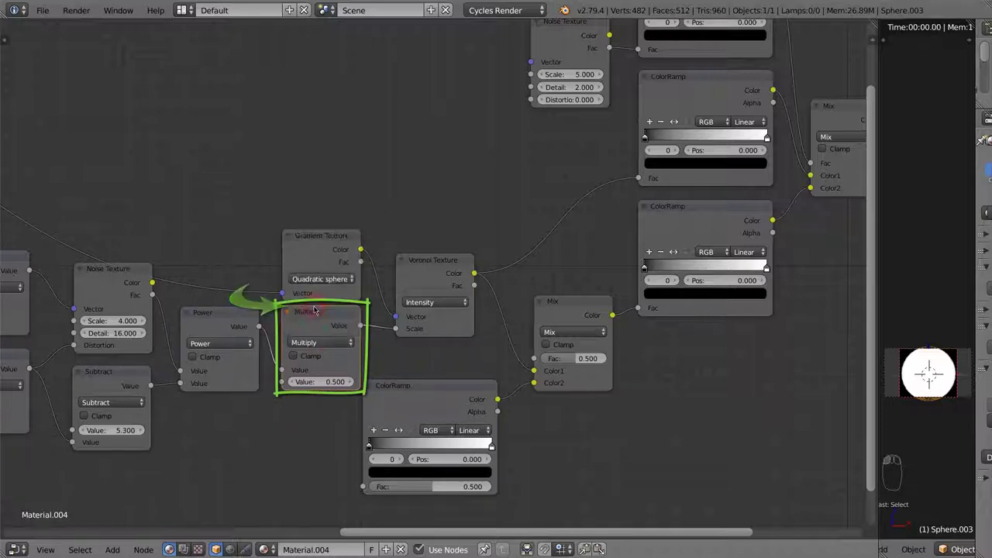
pyautogui.click(335, 381)
pyautogui.write('6.1')
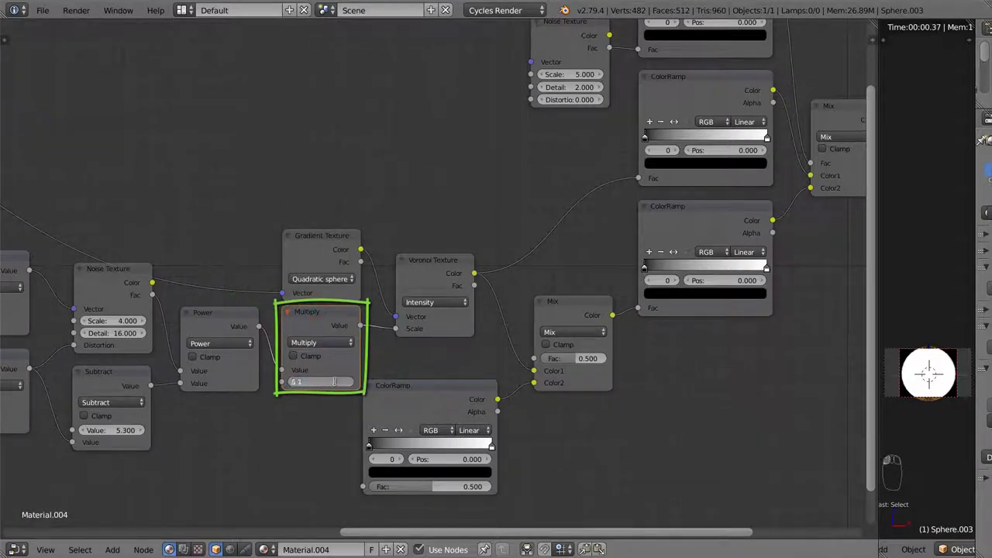
pyautogui.press('Return')
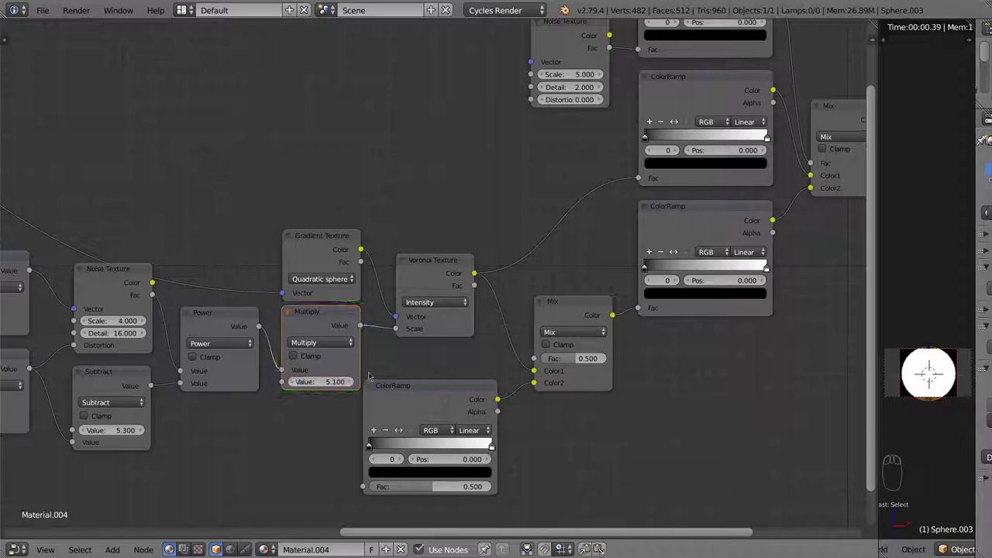
# - Delete the obsolete ColorRamp node near the Emission output
pyautogui.scroll(-1, 618, 356)
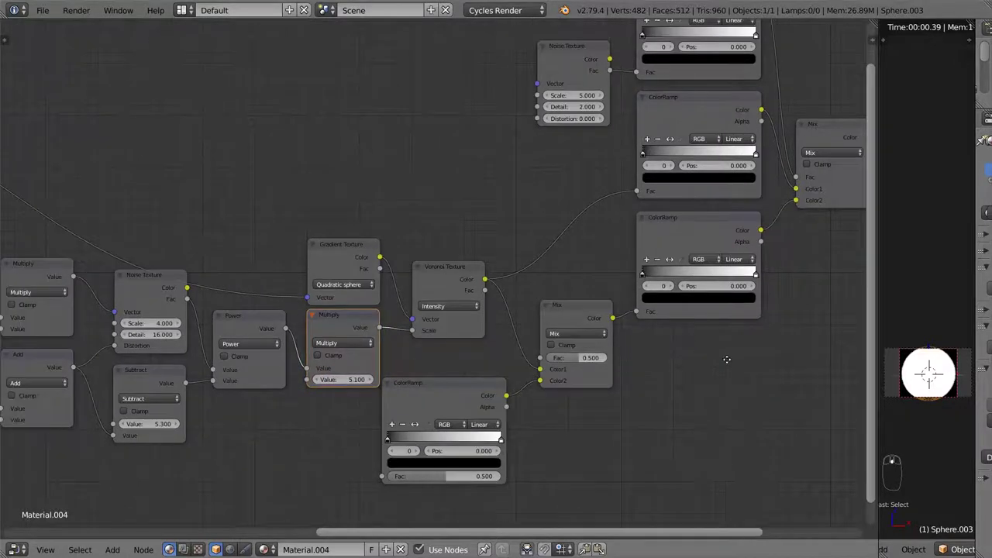
pyautogui.moveTo(717, 361); pyautogui.dragTo(461, 405, button='middle')
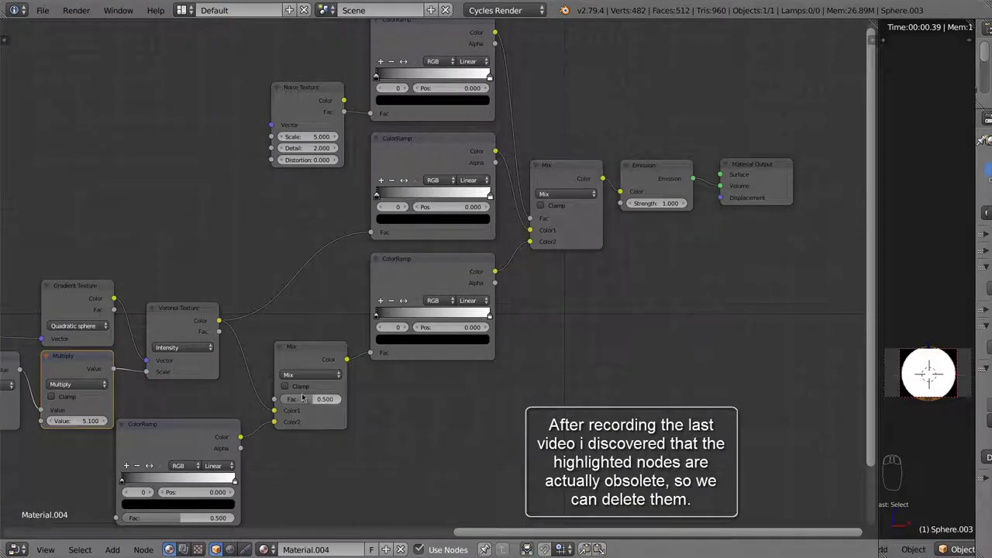
pyautogui.click(197, 441)
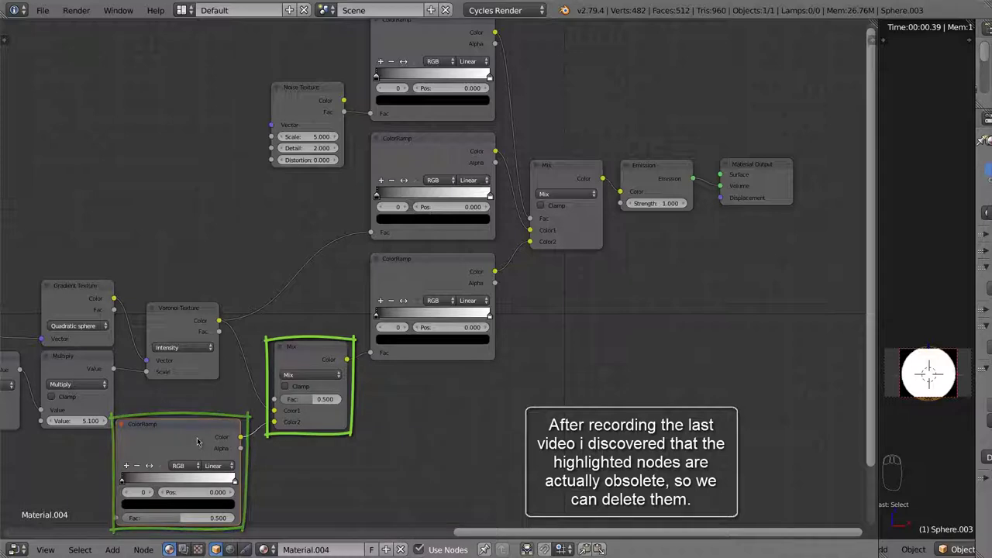
pyautogui.press('Delete')
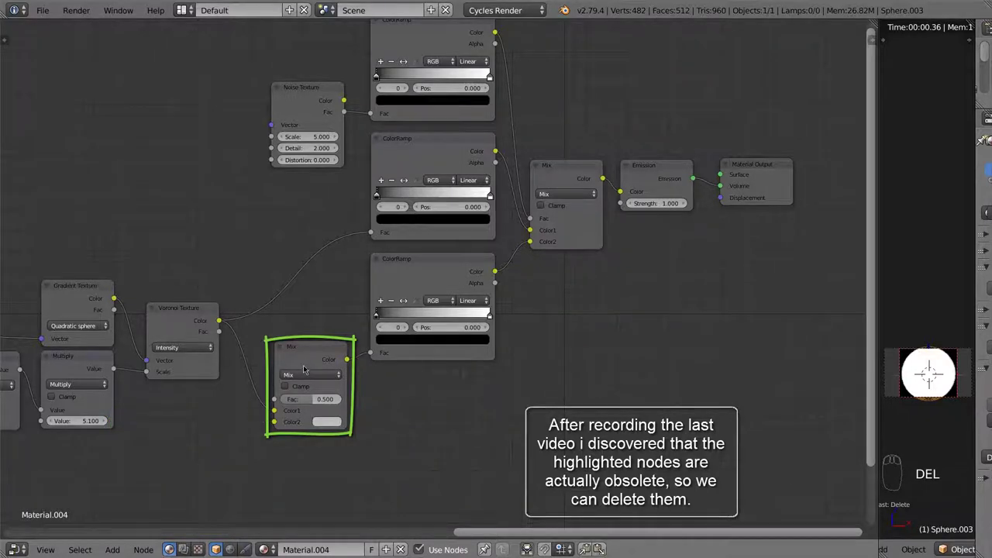
# - Link Voronoi Color into the bottom ColorRamp Fac and delete the leftover Mix node
pyautogui.moveTo(221, 321); pyautogui.dragTo(313, 362)
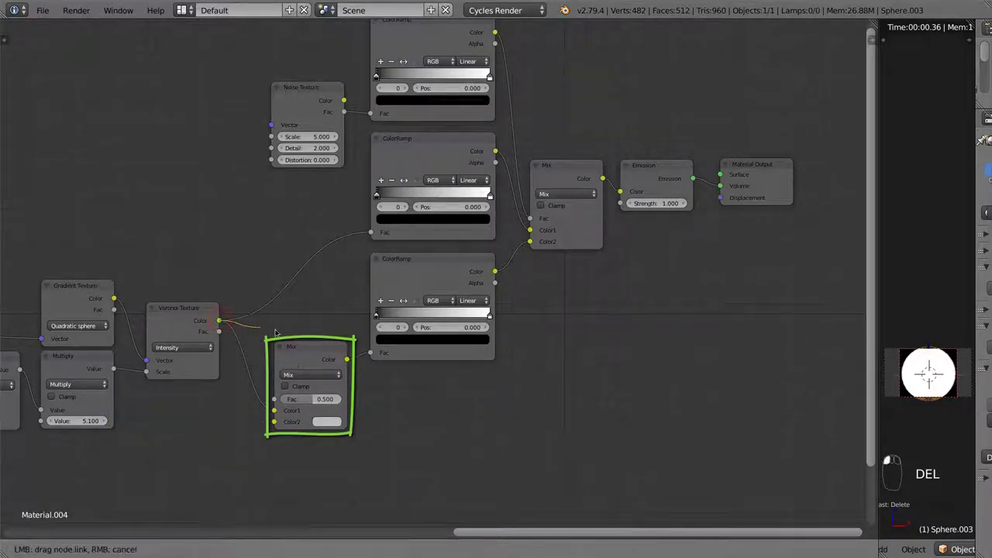
pyautogui.click(313, 362)
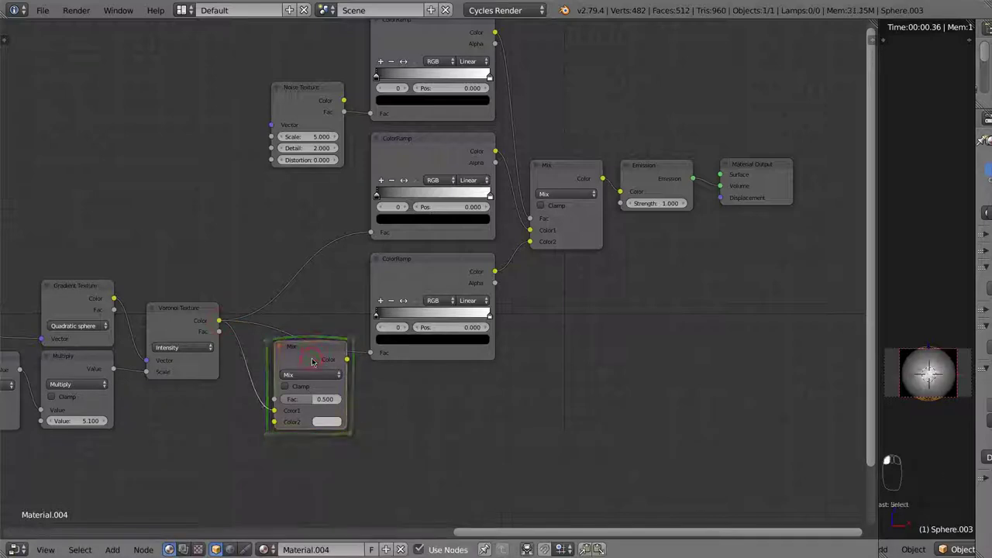
pyautogui.press('Delete')
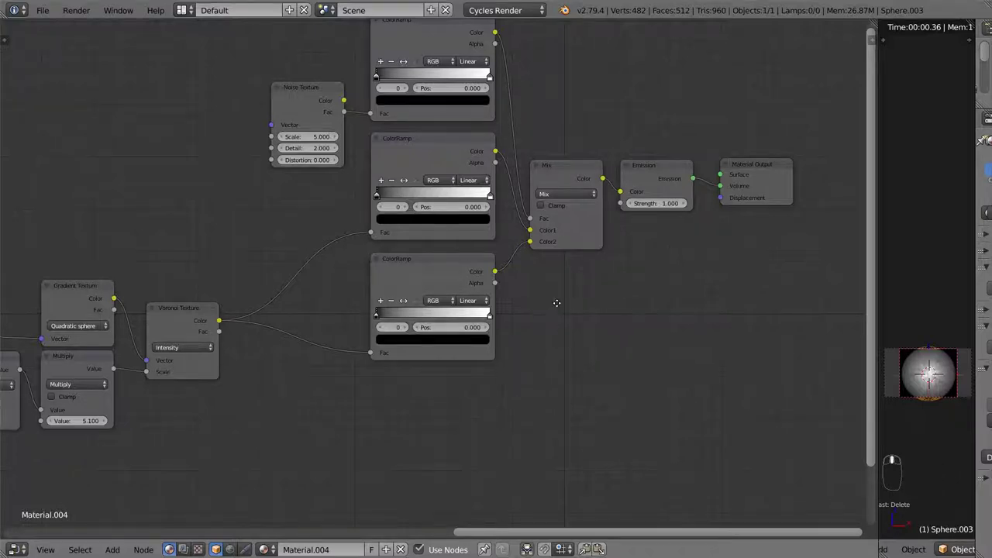
pyautogui.moveTo(551, 310); pyautogui.dragTo(519, 378, button='middle')
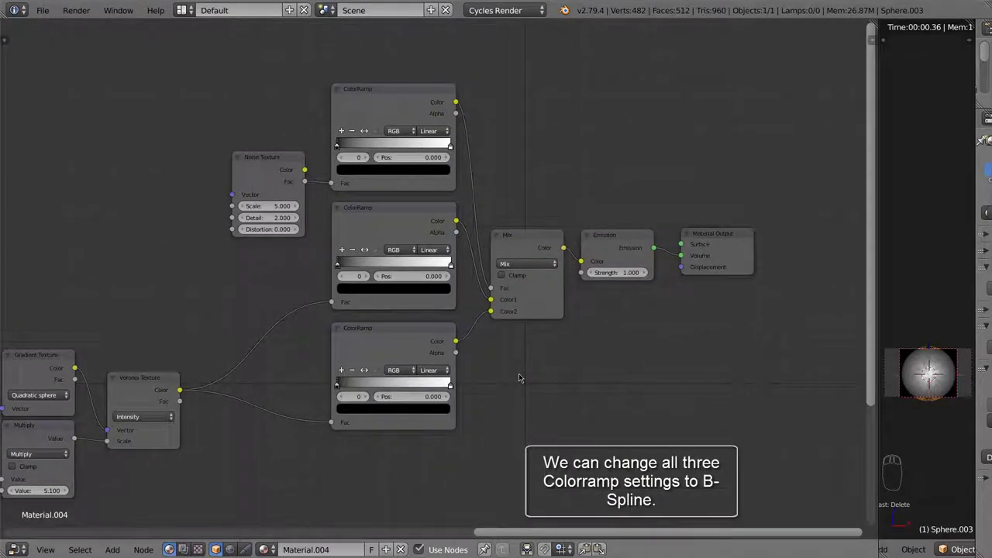
# - Set the top, middle and bottom ColorRamps' interpolation to B-Spline
pyautogui.click(432, 113)
pyautogui.click(430, 131)
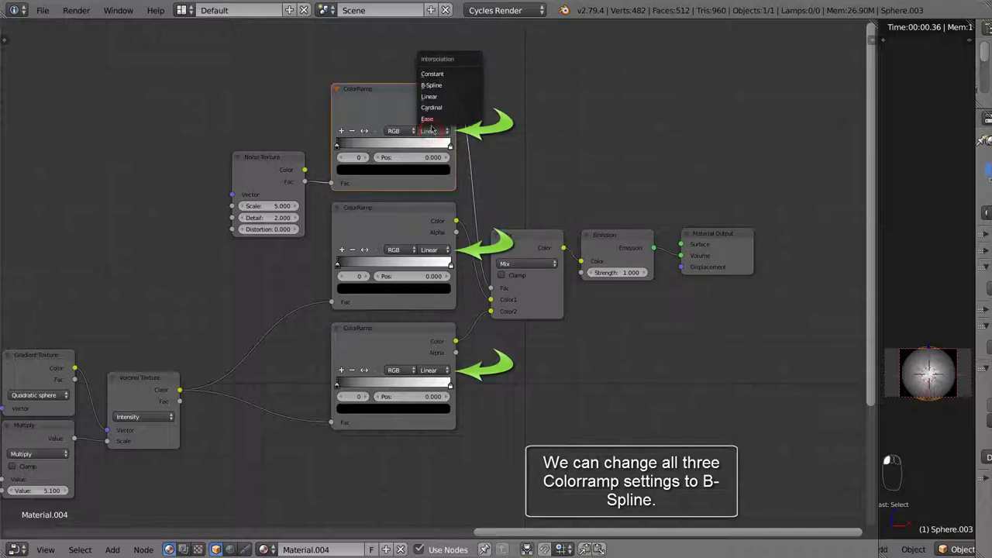
pyautogui.click(431, 85)
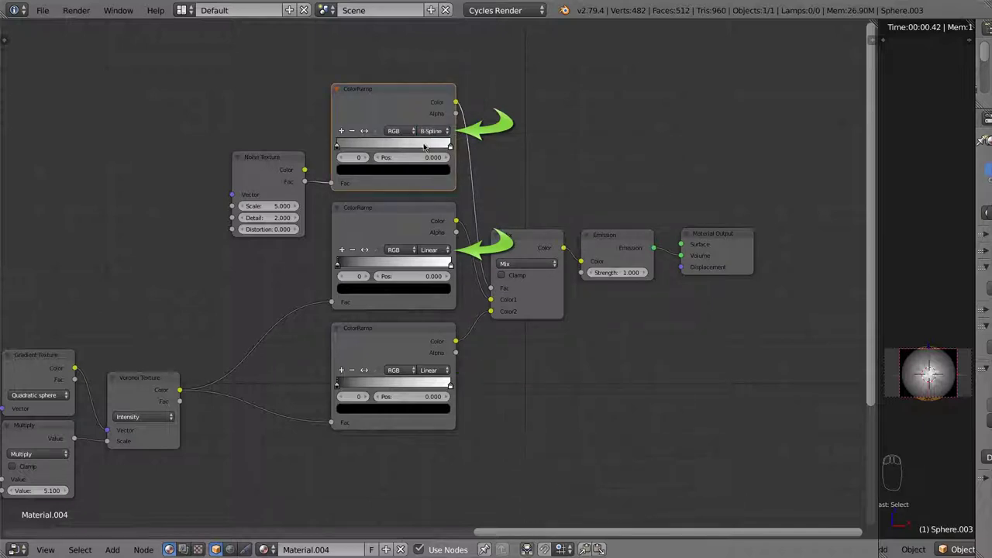
pyautogui.click(424, 225)
pyautogui.click(430, 250)
pyautogui.click(432, 207)
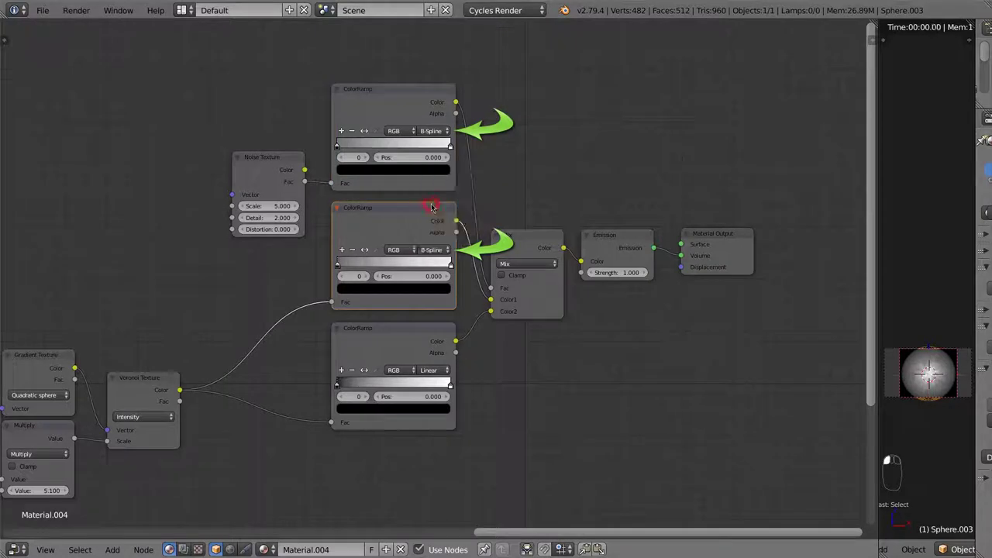
pyautogui.click(432, 343)
pyautogui.click(429, 370)
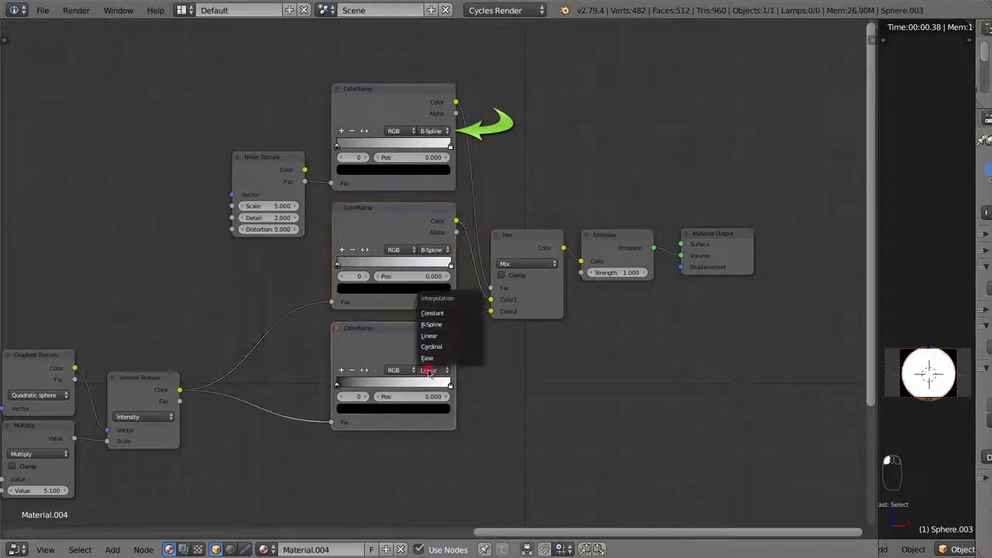
pyautogui.click(431, 324)
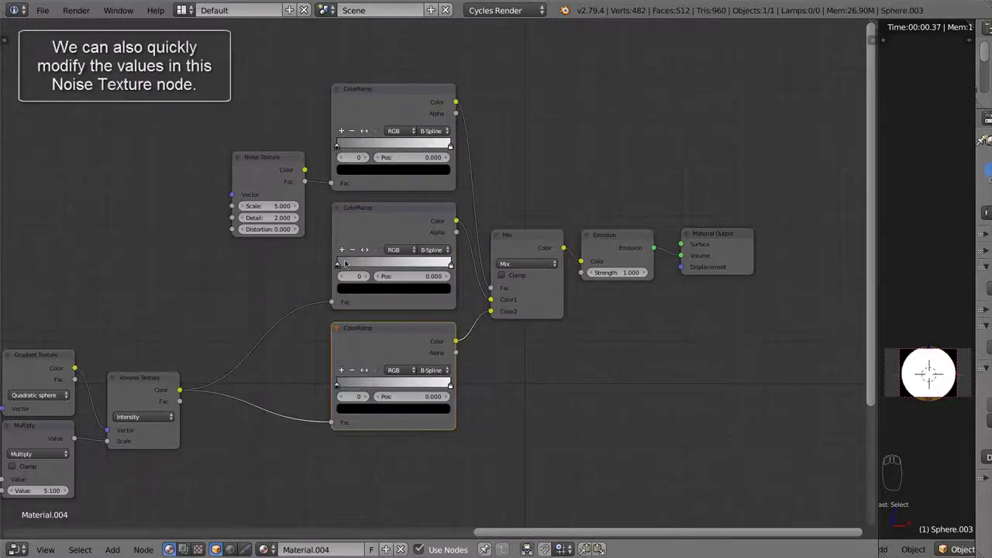
# - Drag the Noise Texture Scale down to 2.800
pyautogui.click(283, 208)
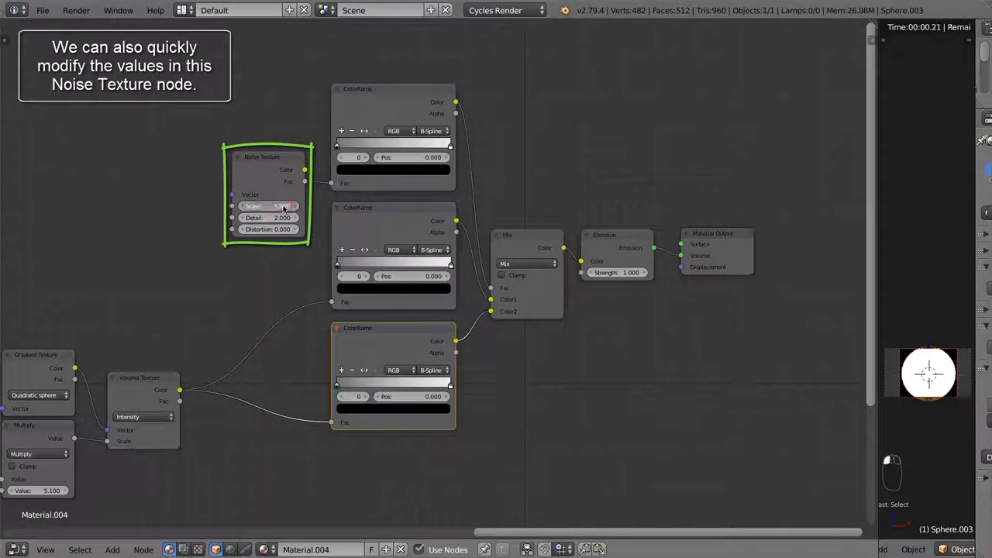
pyautogui.moveTo(283, 207); pyautogui.dragTo(292, 207)
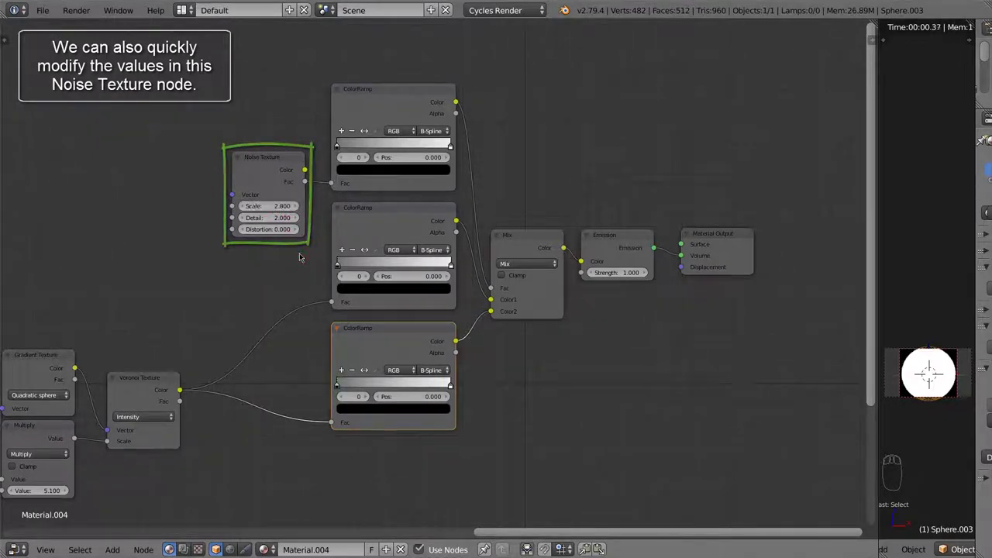
pyautogui.scroll(1, 385, 199)
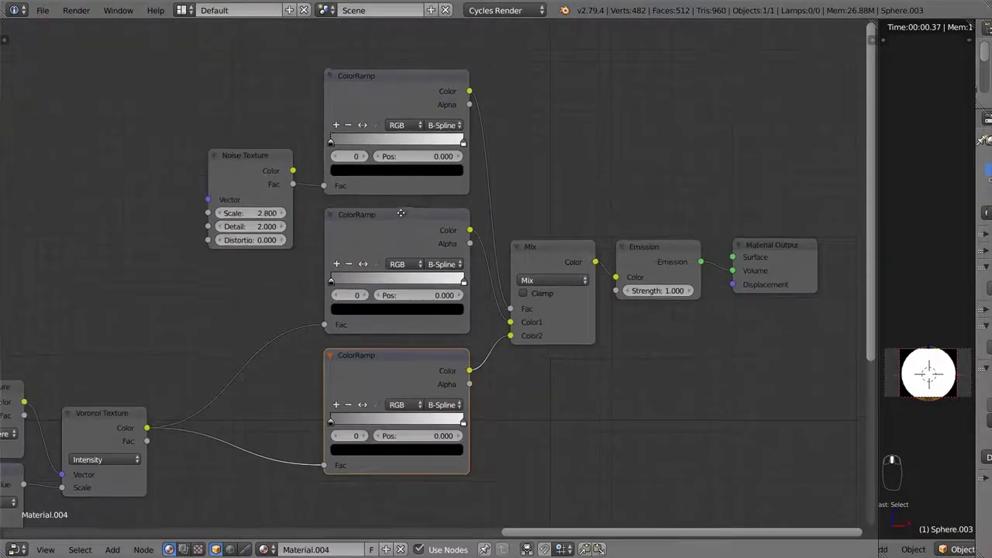
pyautogui.moveTo(385, 199); pyautogui.dragTo(380, 214, button='middle')
# - Slide the top ColorRamp's black and white stops together, near 0.52 and 0.61
pyautogui.click(328, 154)
pyautogui.moveTo(327, 154); pyautogui.dragTo(390, 154)
pyautogui.click(396, 109)
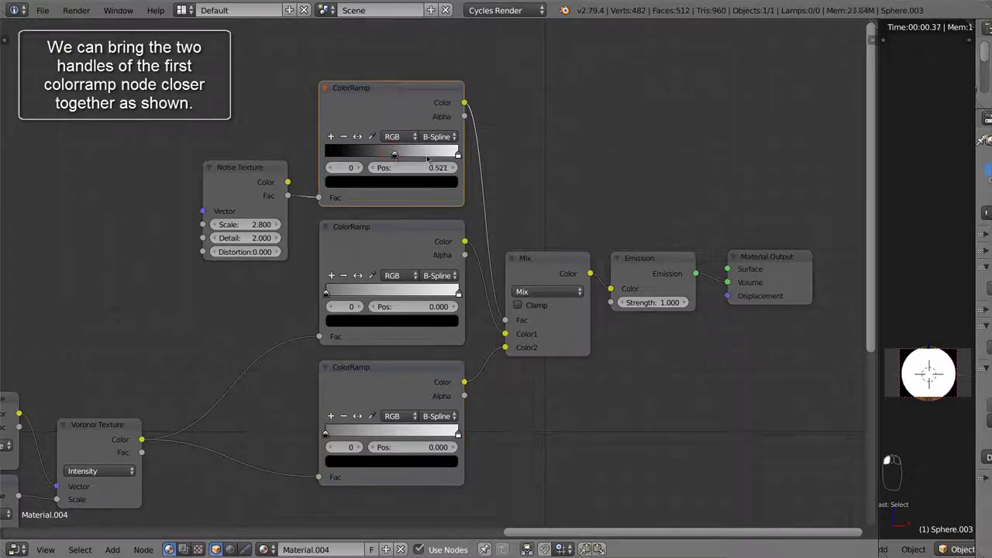
pyautogui.moveTo(457, 154); pyautogui.dragTo(407, 155)
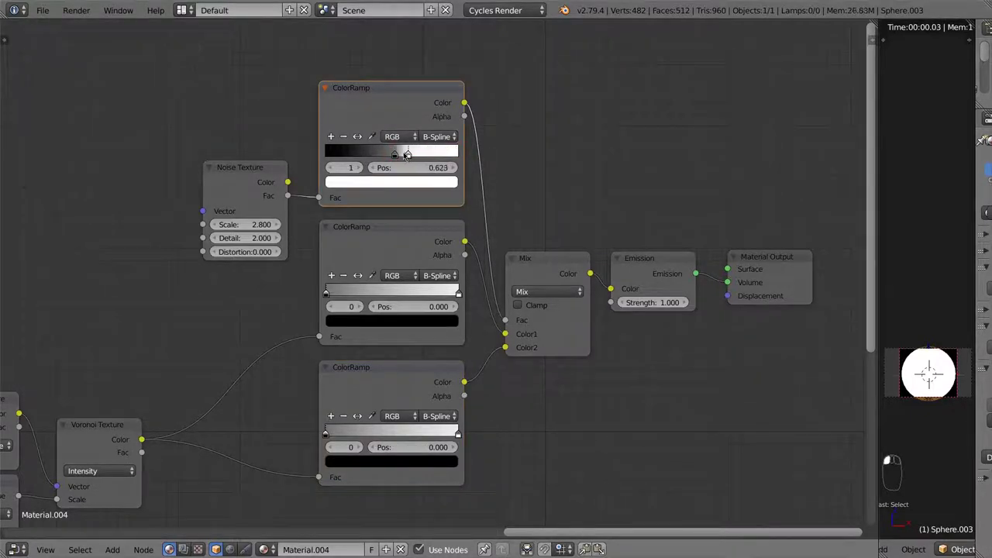
# - Add three extra colour stops to the middle ColorRamp
pyautogui.click(325, 294)
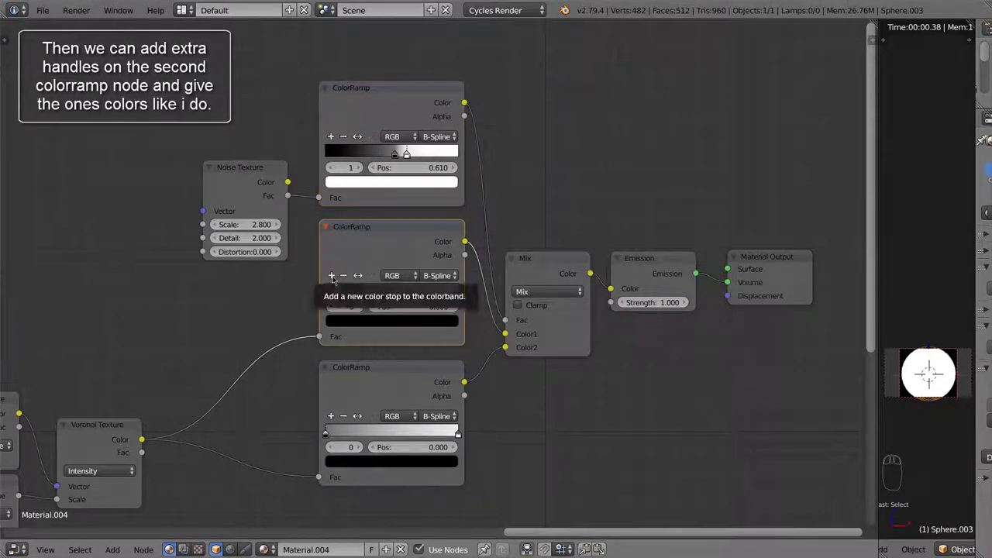
pyautogui.click(331, 277)
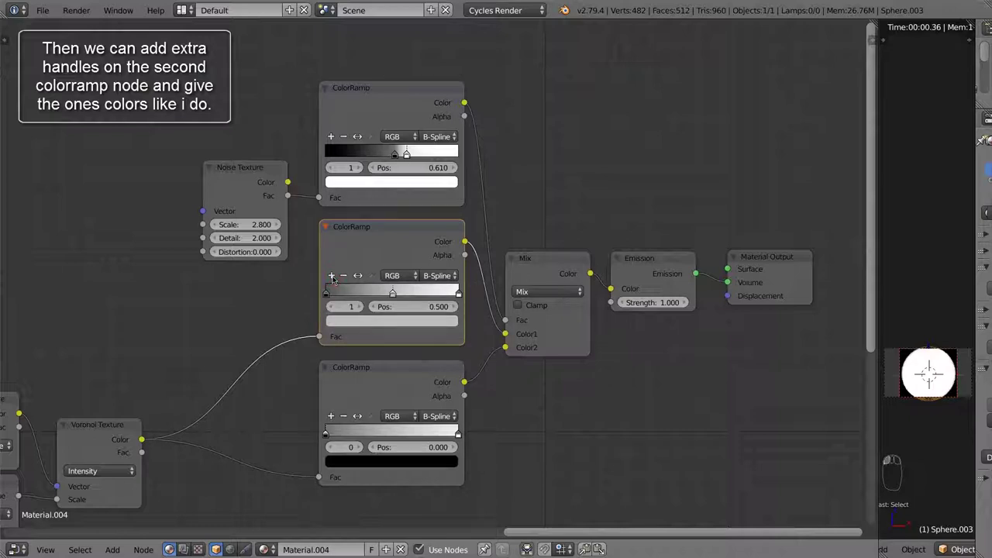
pyautogui.click(331, 277)
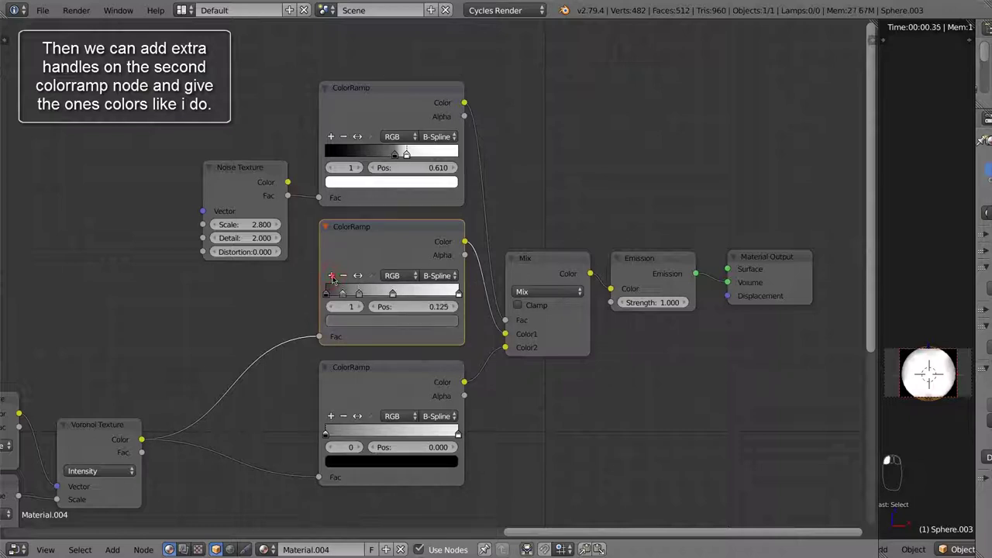
pyautogui.click(331, 277)
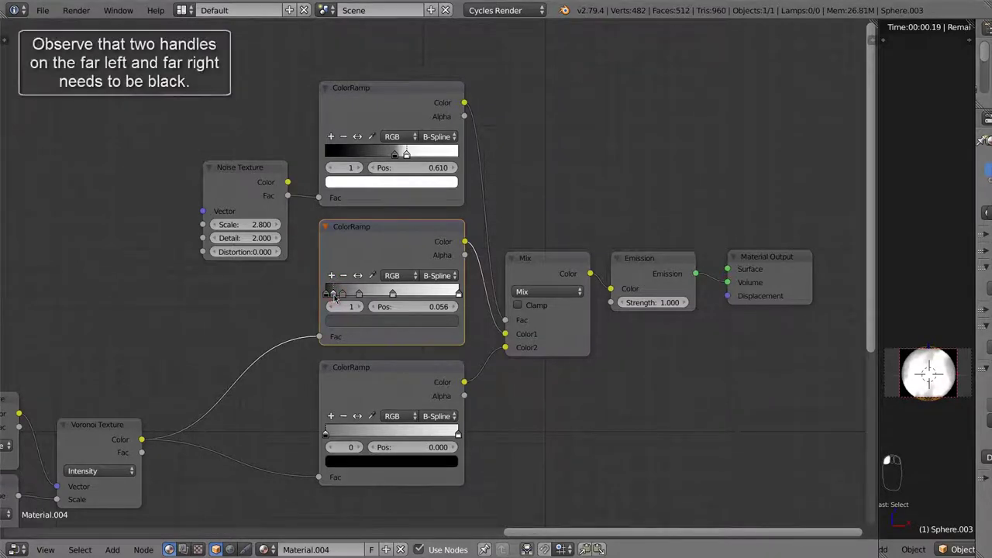
# - Turn the middle ColorRamp's end and inner stops black for a wispy pattern
pyautogui.click(345, 321)
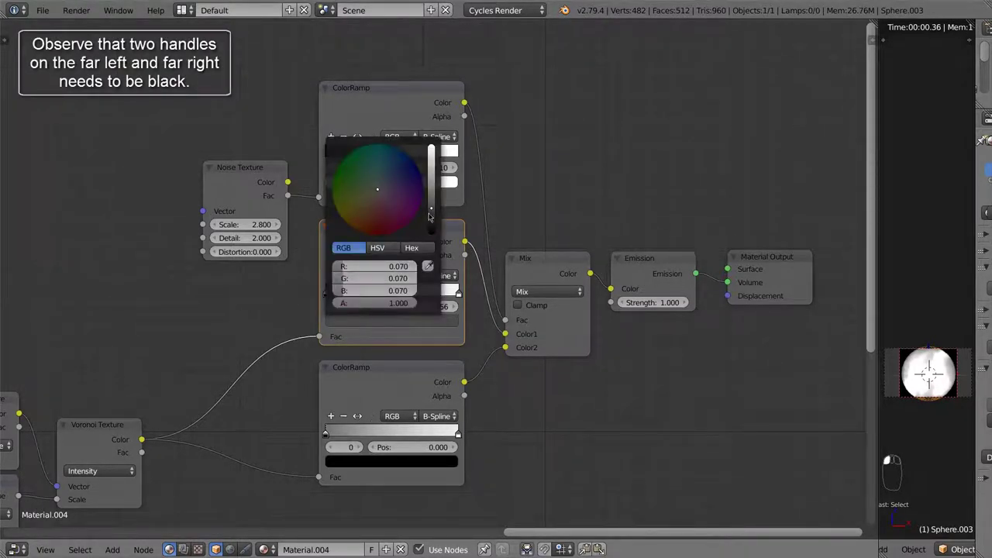
pyautogui.moveTo(431, 207); pyautogui.dragTo(431, 234)
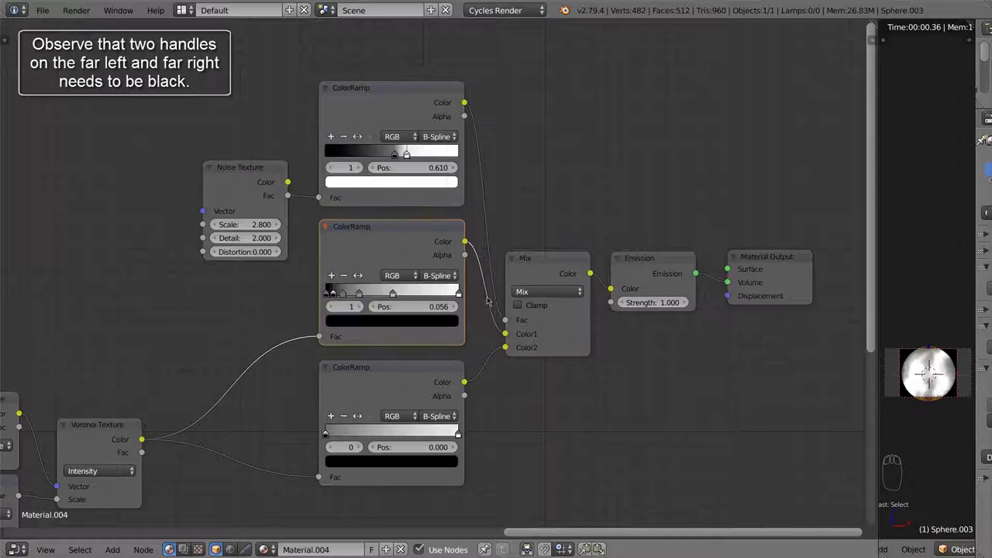
pyautogui.click(458, 294)
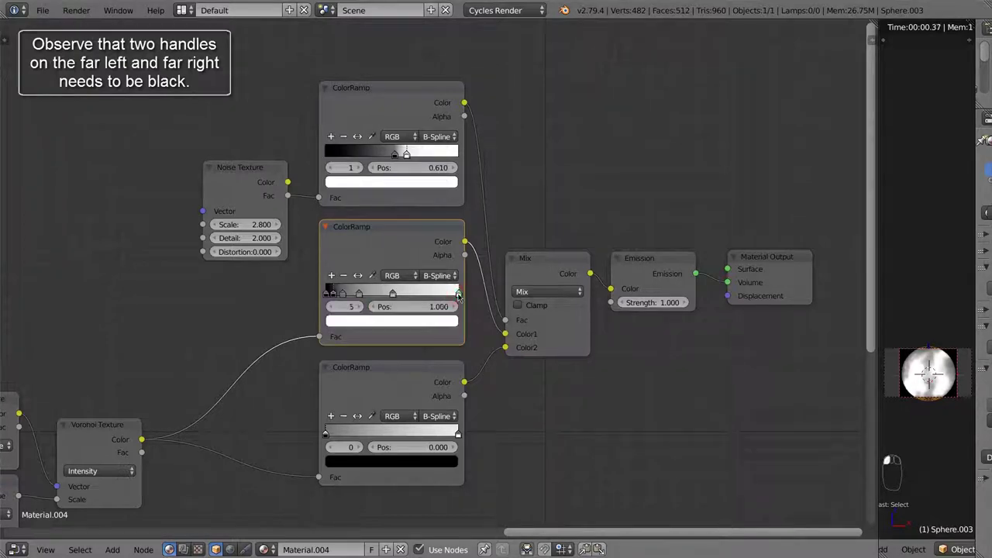
pyautogui.click(432, 327)
pyautogui.press('BackSpace')
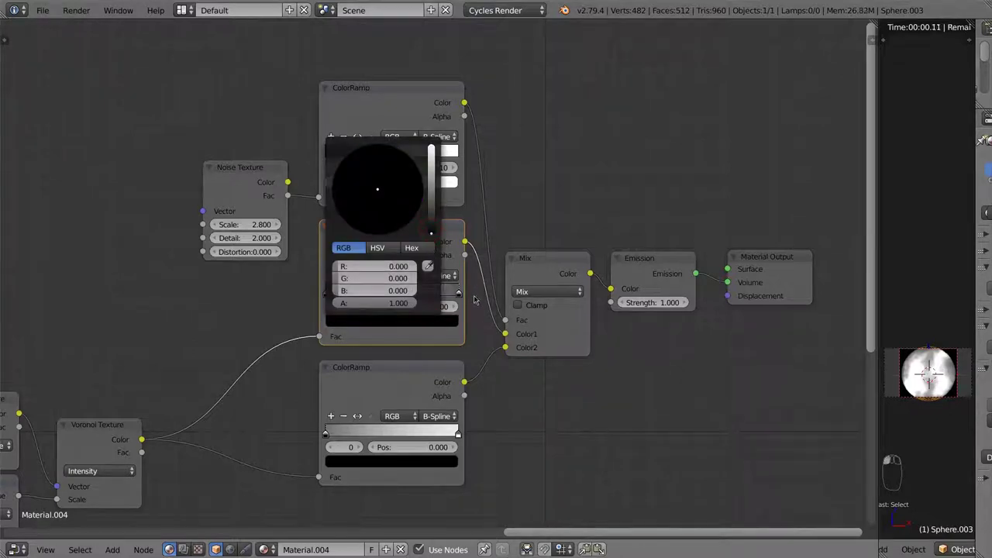
pyautogui.click(392, 294)
pyautogui.click(399, 321)
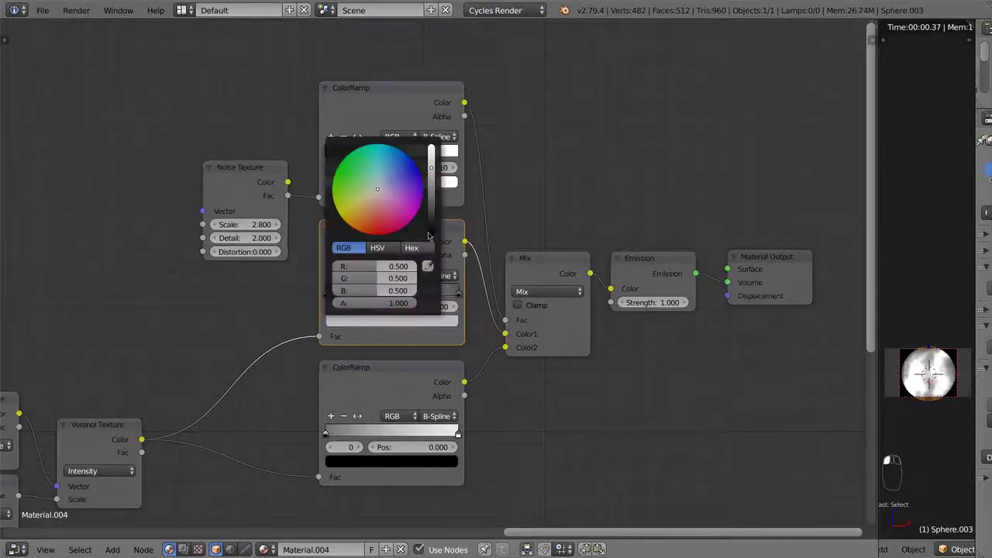
pyautogui.click(431, 231)
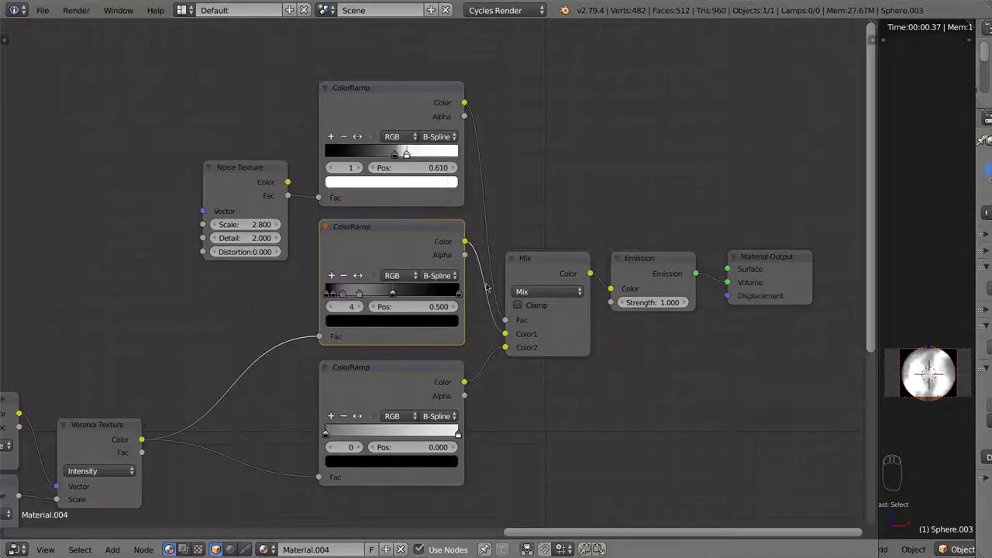
pyautogui.scroll(1, 486, 289)
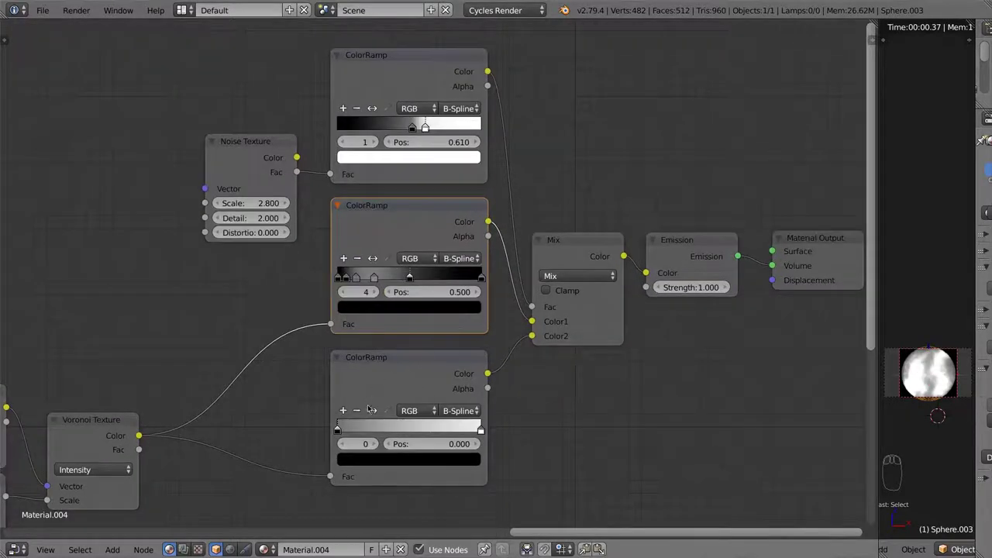
# - Slide the middle ColorRamp's stops left and colour the stop at 0.125 blue
pyautogui.moveTo(409, 279); pyautogui.dragTo(399, 279)
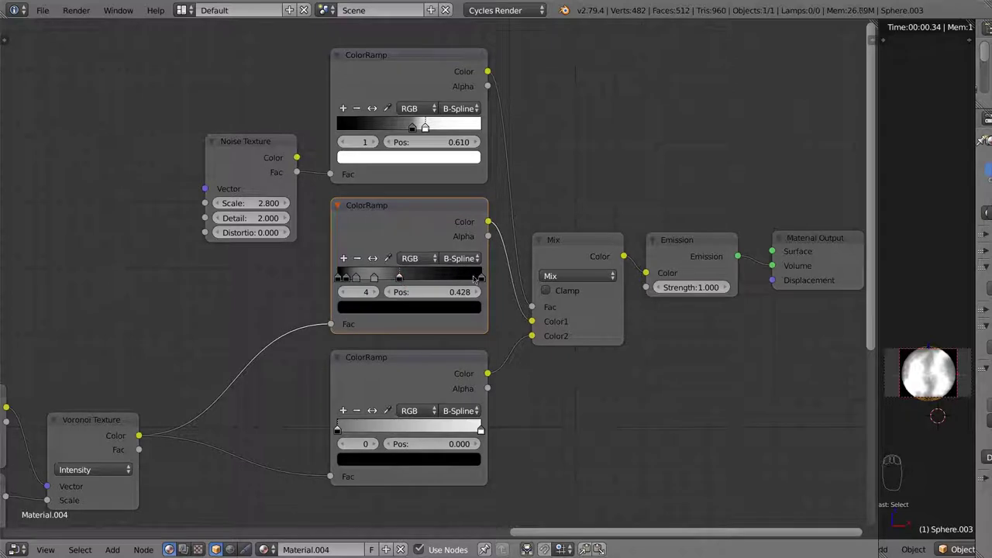
pyautogui.moveTo(476, 279); pyautogui.dragTo(420, 277)
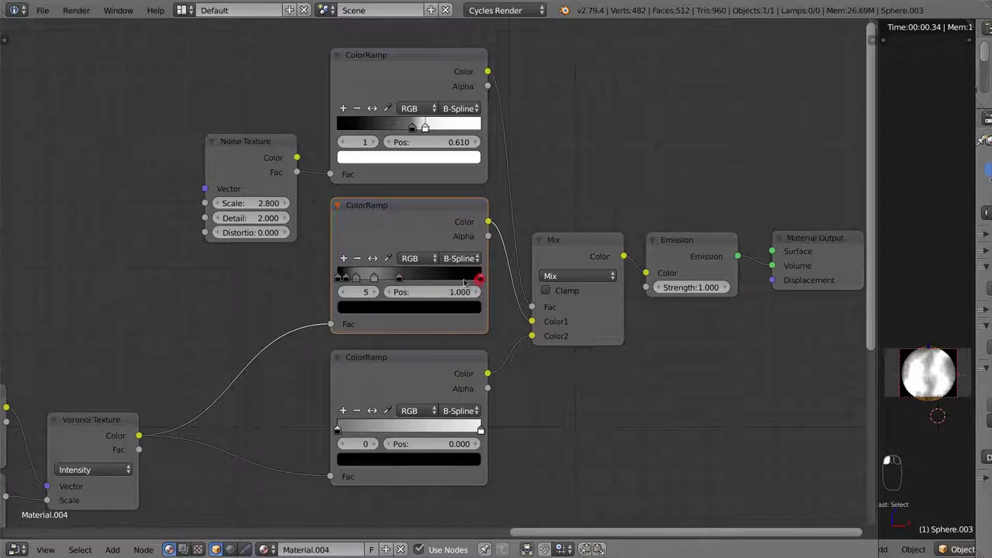
pyautogui.click(347, 279)
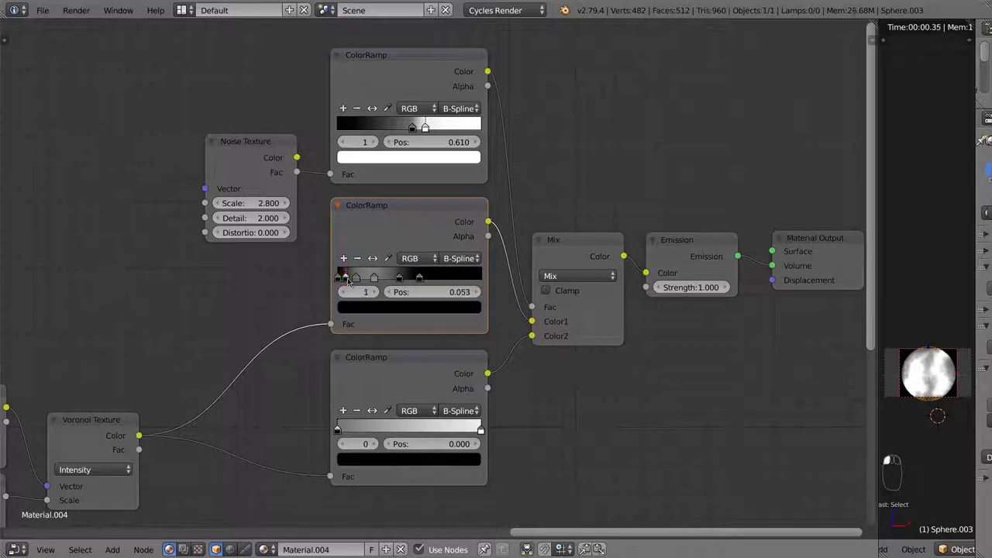
pyautogui.click(356, 279)
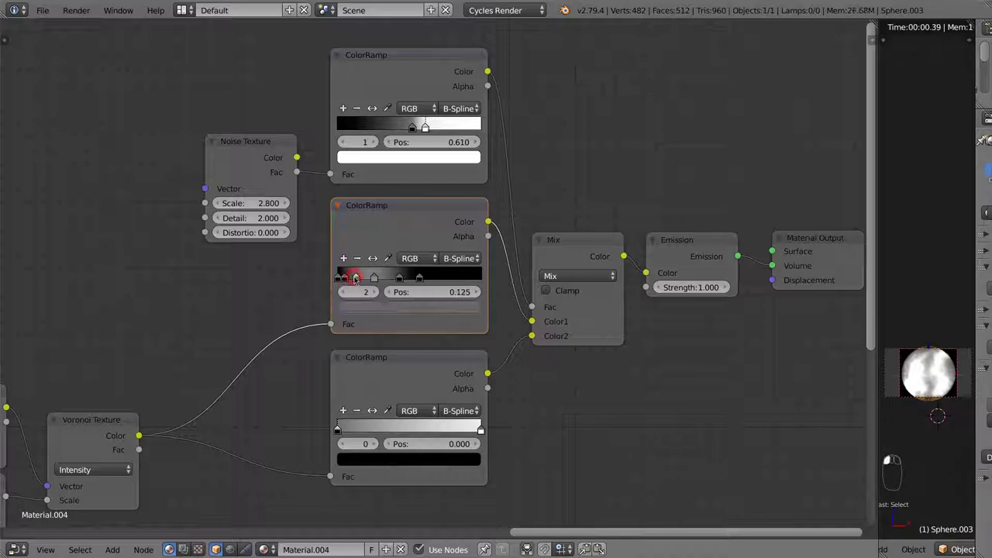
pyautogui.click(367, 309)
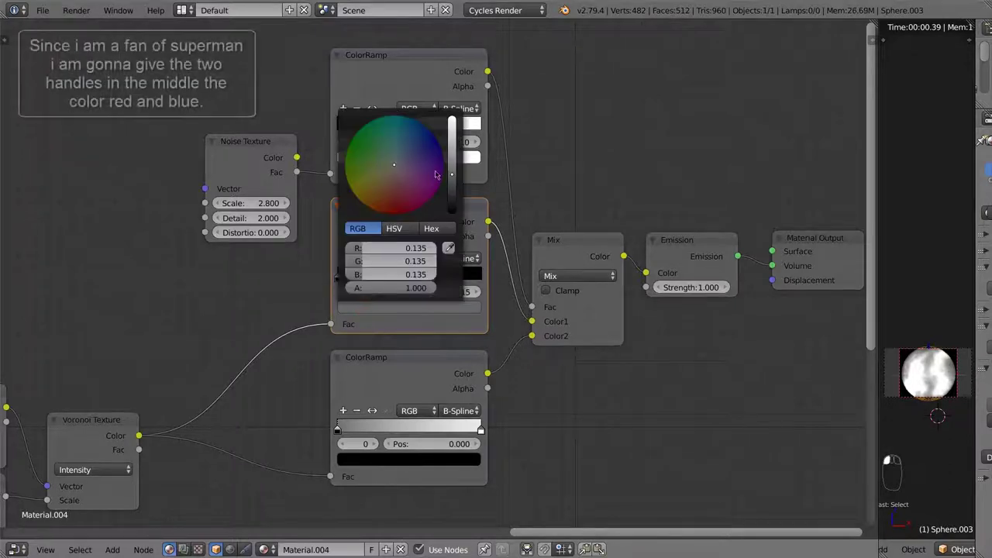
pyautogui.click(453, 124)
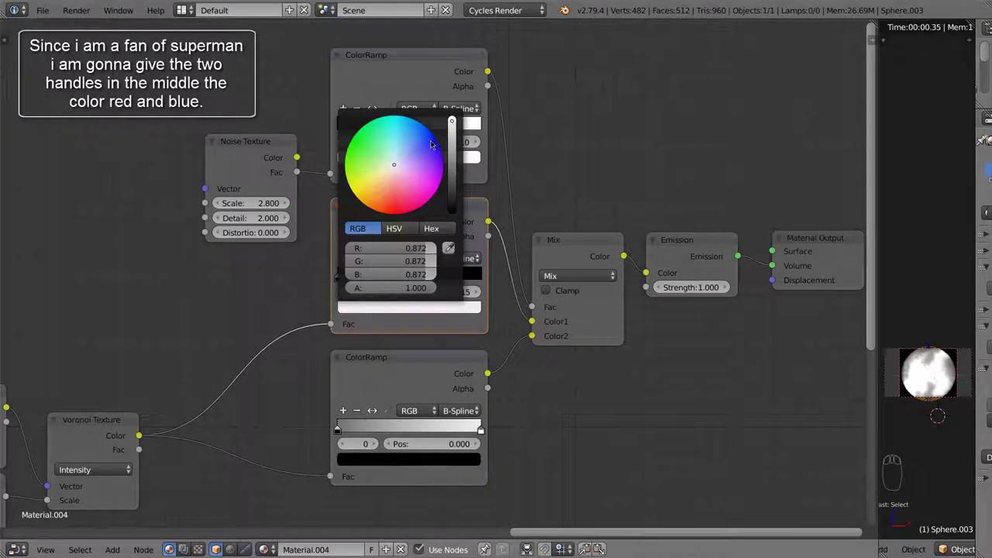
pyautogui.click(431, 145)
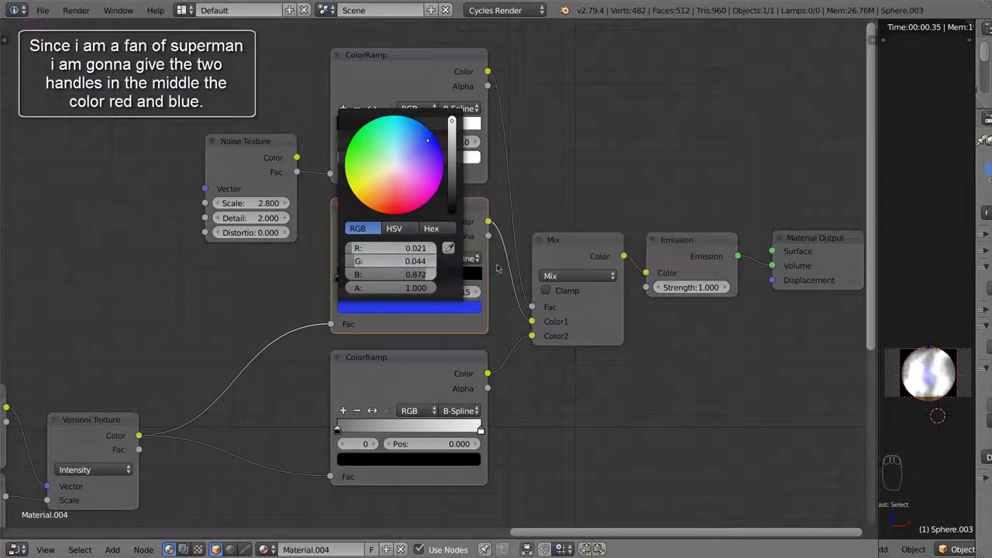
# - Colour the next middle stop full-strength red and select the third ColorRamp
pyautogui.click(374, 278)
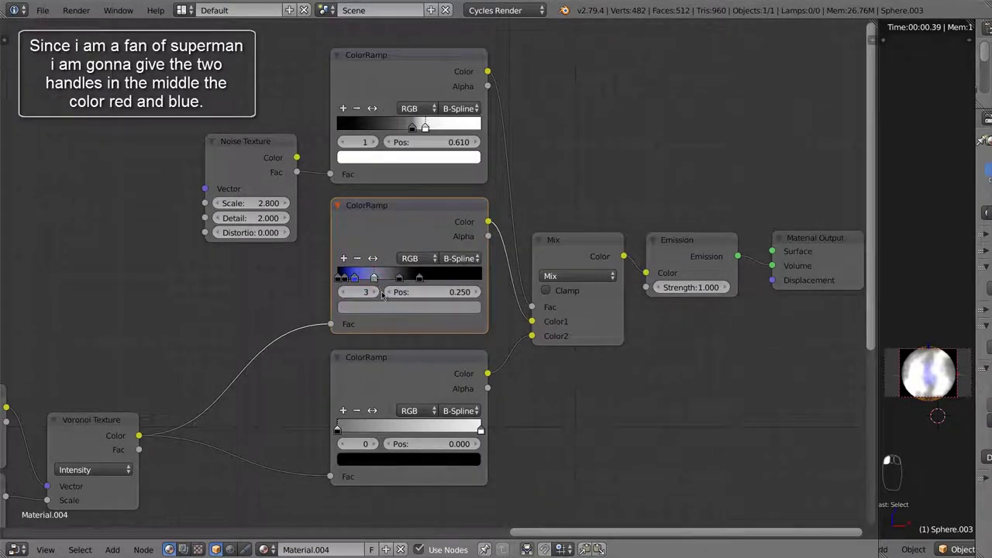
pyautogui.click(392, 309)
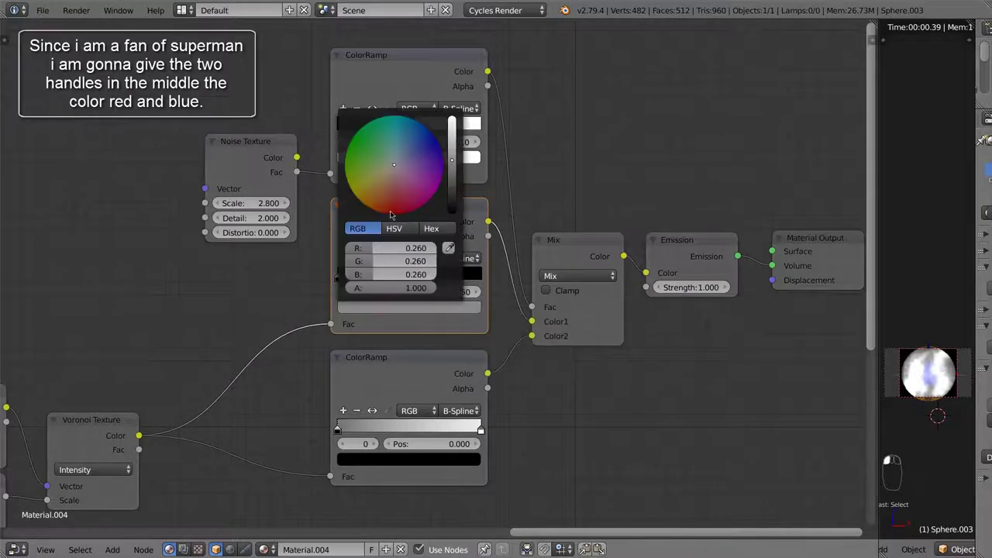
pyautogui.click(391, 212)
pyautogui.click(452, 152)
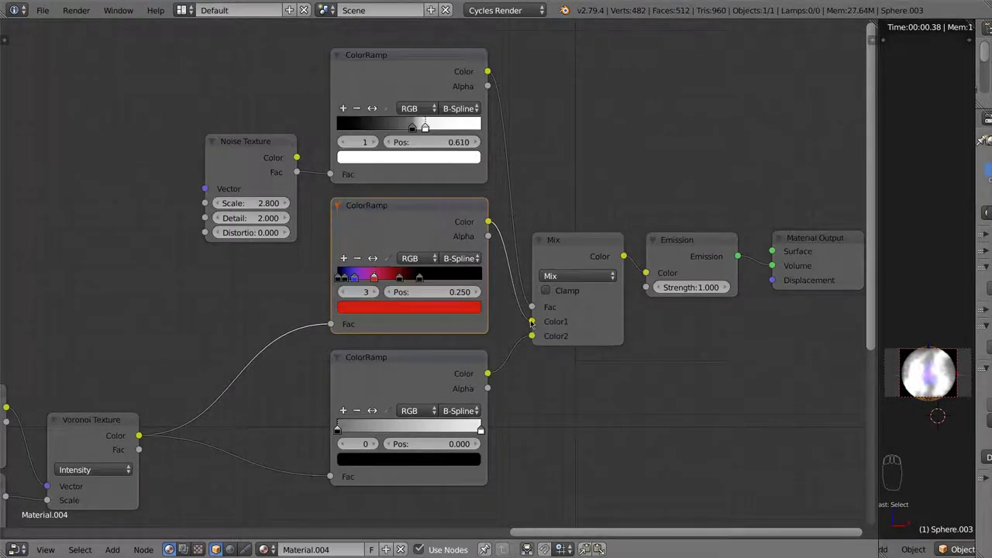
pyautogui.click(410, 383)
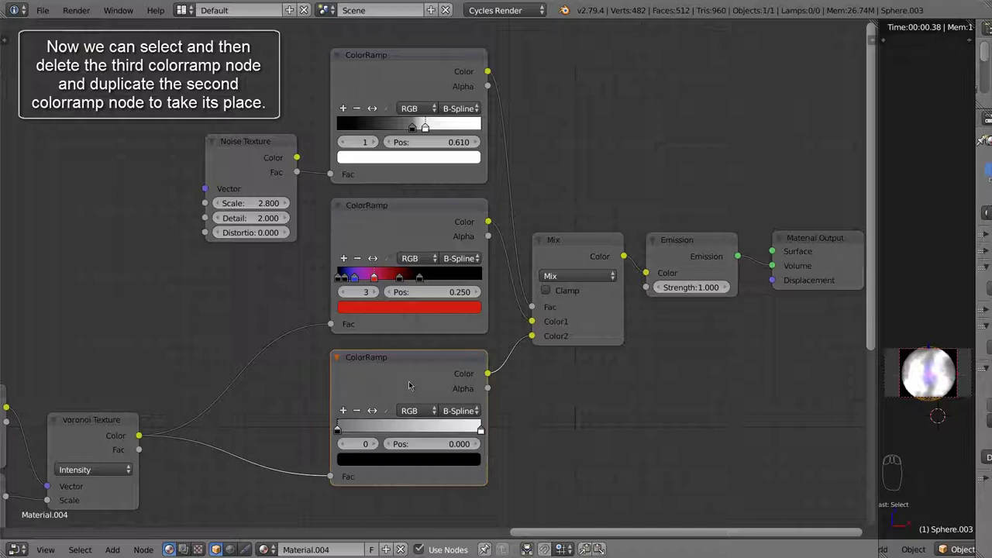
# - Delete the third ColorRamp and put a duplicate of the blue-red ColorRamp there
pyautogui.press('x')
pyautogui.click(398, 232)
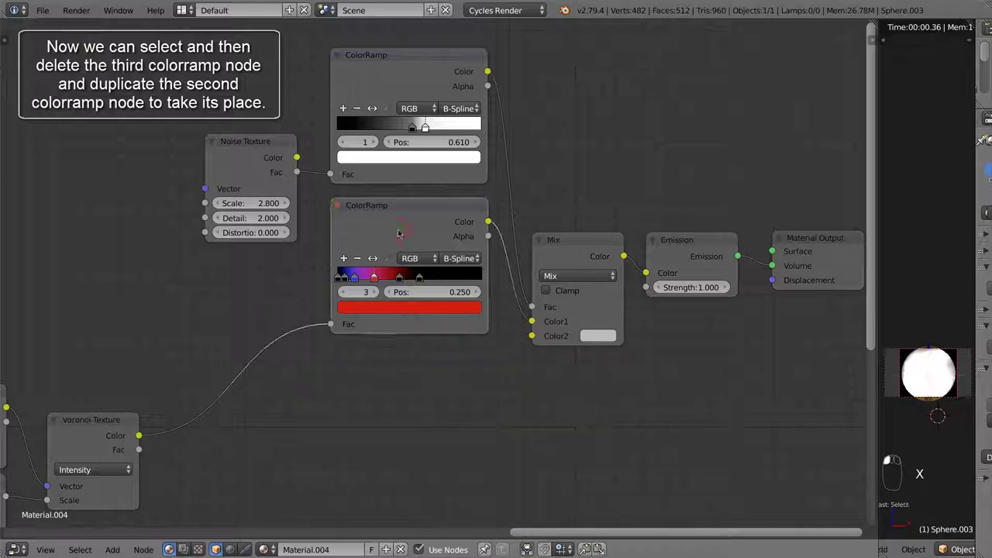
pyautogui.hotkey('ctrl', 'c')
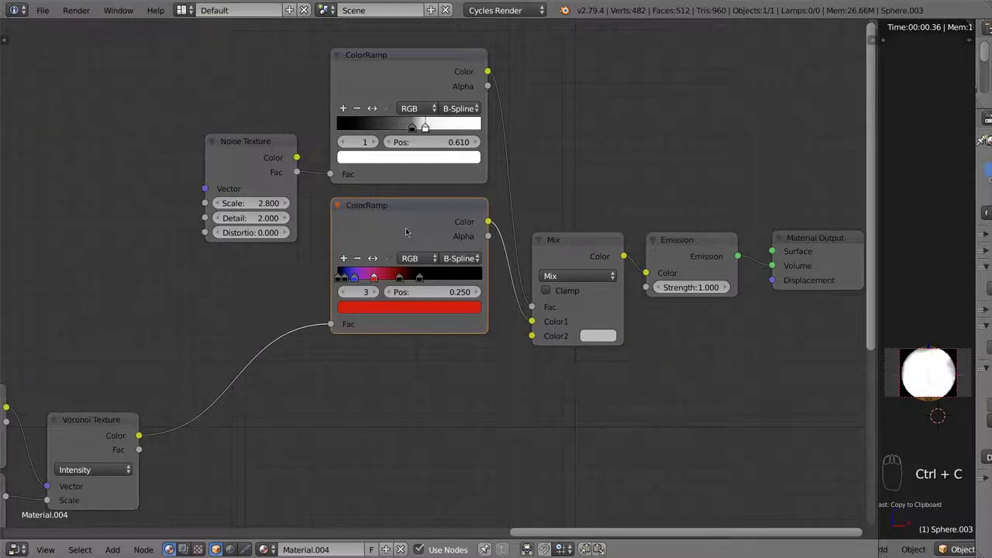
pyautogui.hotkey('shift', 'd')
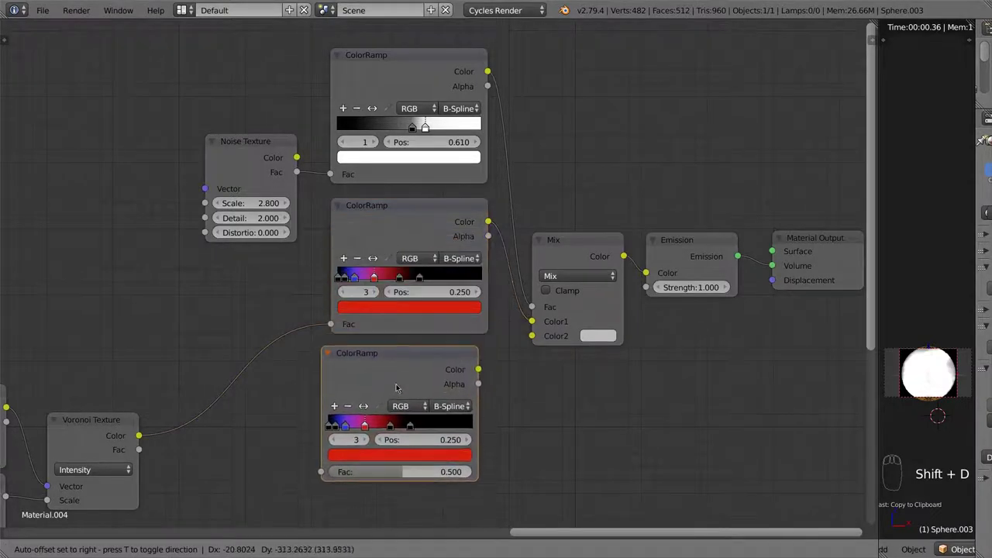
pyautogui.click(393, 390)
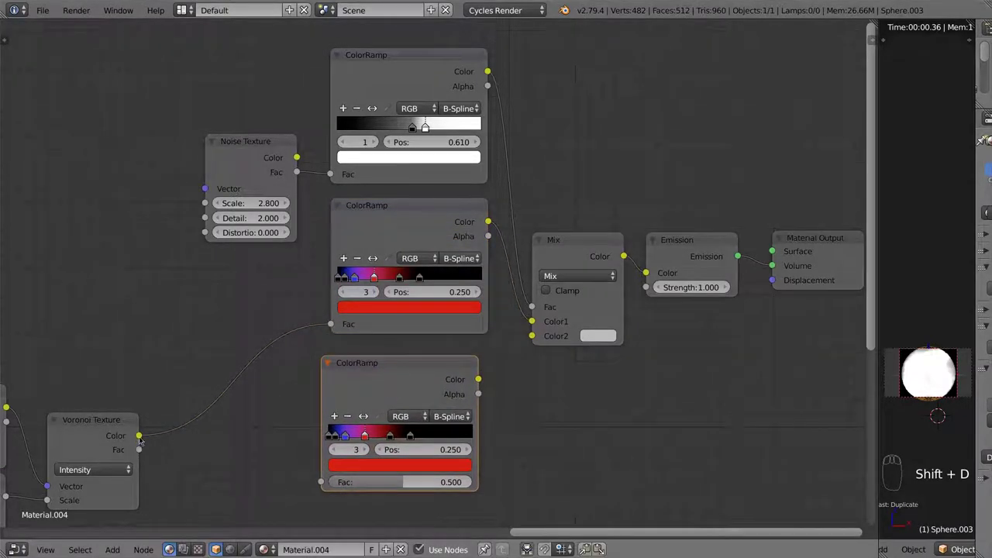
# - Wire Voronoi Color into the copy, and the copy into the Mix node's Color2
pyautogui.moveTo(139, 436); pyautogui.dragTo(321, 482)
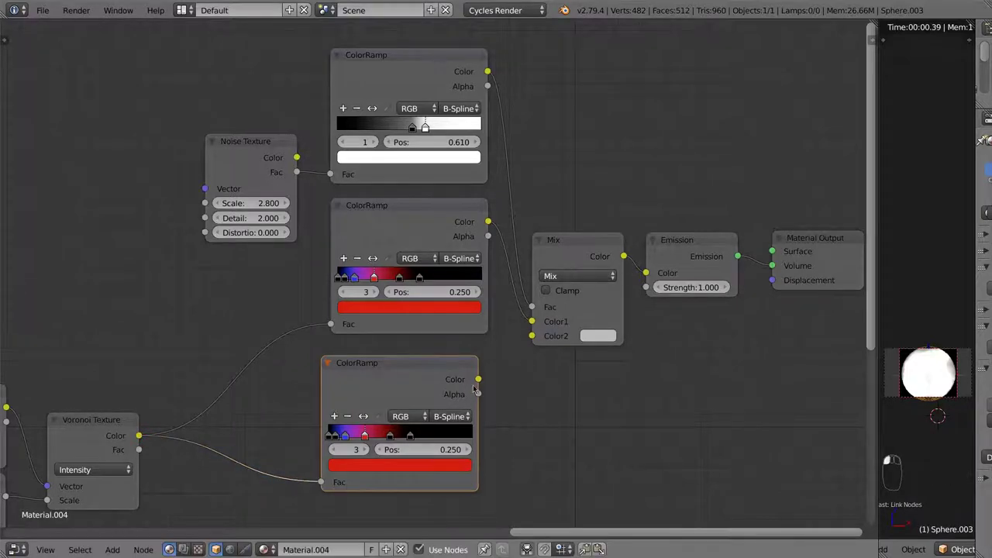
pyautogui.moveTo(479, 379); pyautogui.dragTo(531, 337)
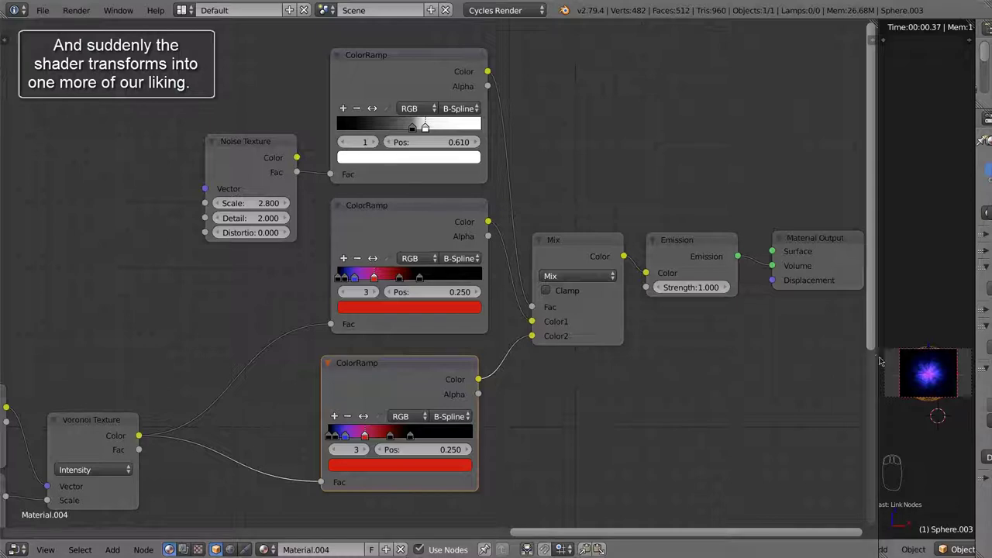
pyautogui.moveTo(867, 349); pyautogui.dragTo(862, 377)
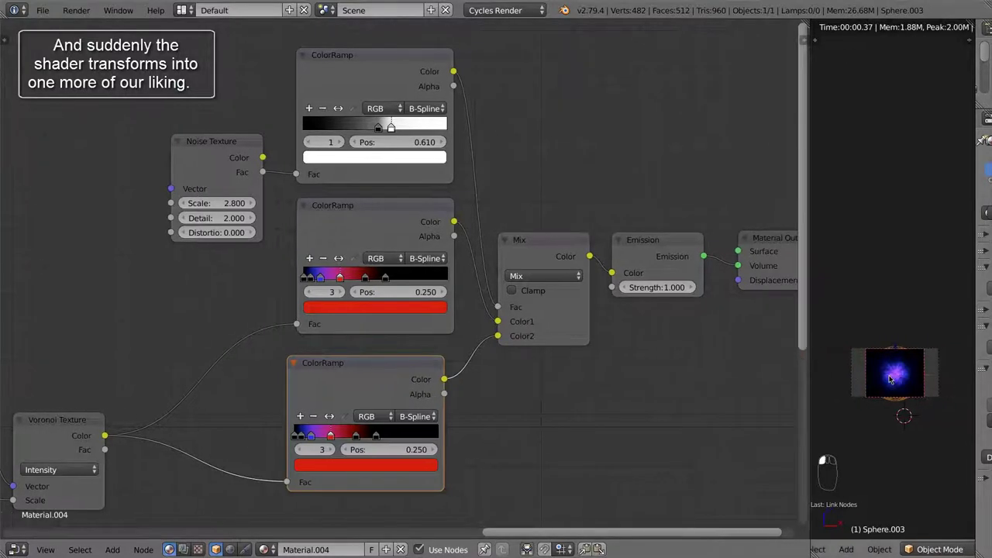
pyautogui.scroll(1, 895, 382)
pyautogui.scroll(1, 896, 384)
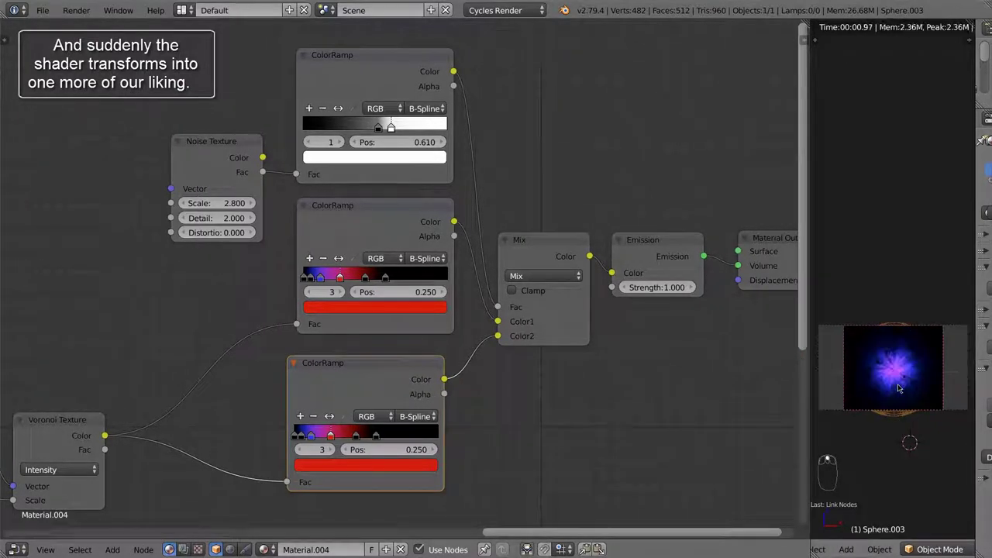
pyautogui.scroll(1, 899, 387)
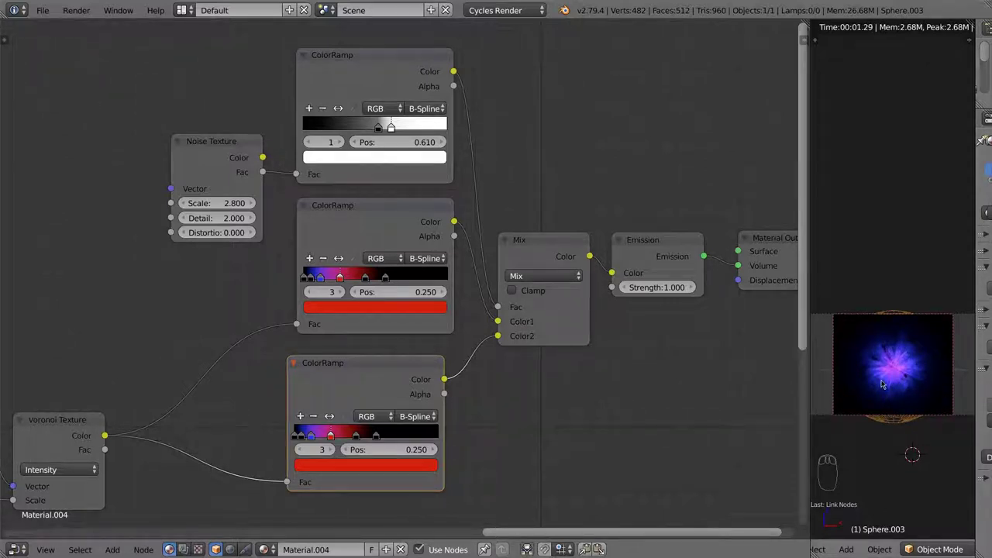
# - Set the earlier Noise Texture's Scale to 1.500
pyautogui.scroll(-2, 602, 387)
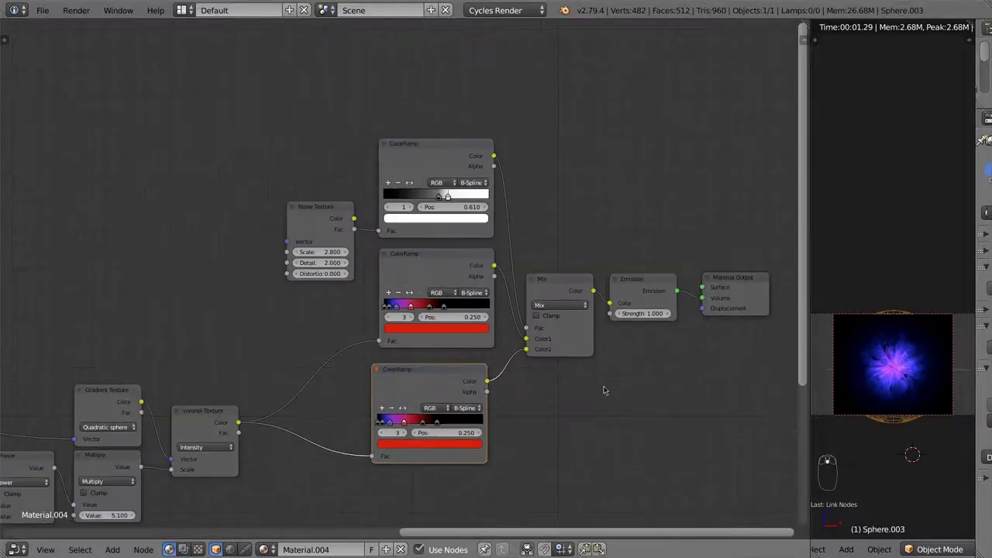
pyautogui.scroll(-1, 603, 386)
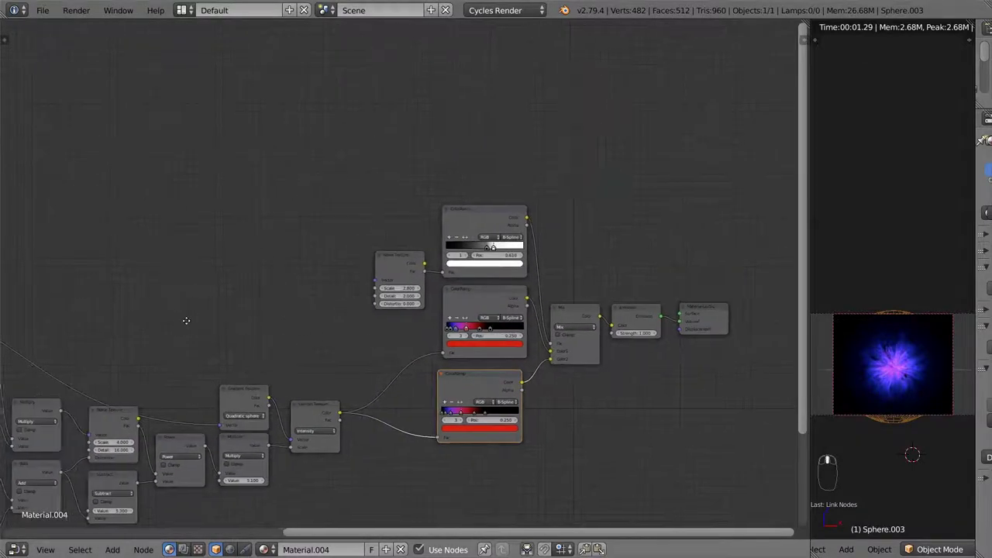
pyautogui.moveTo(199, 307); pyautogui.dragTo(489, 278, button='middle')
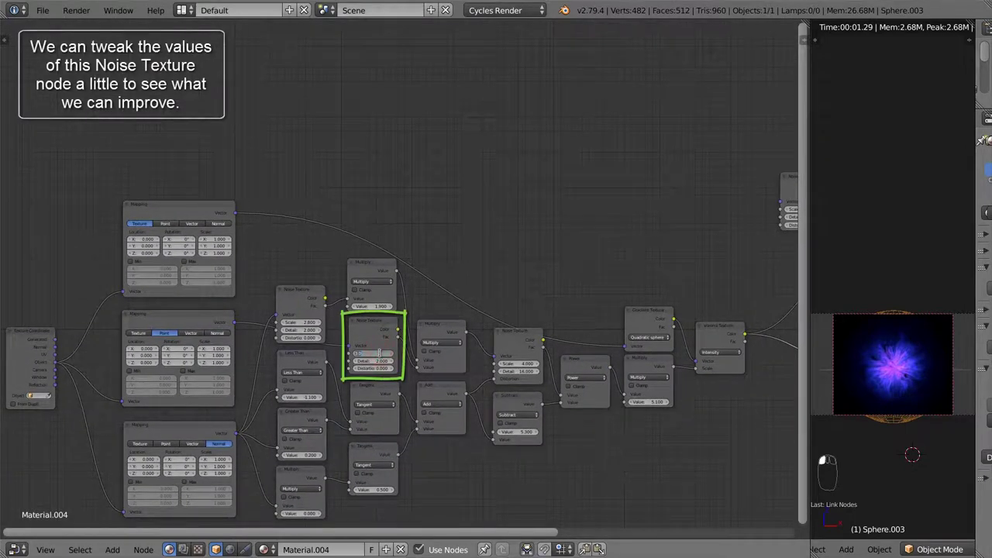
pyautogui.write('2')
pyautogui.press('Return')
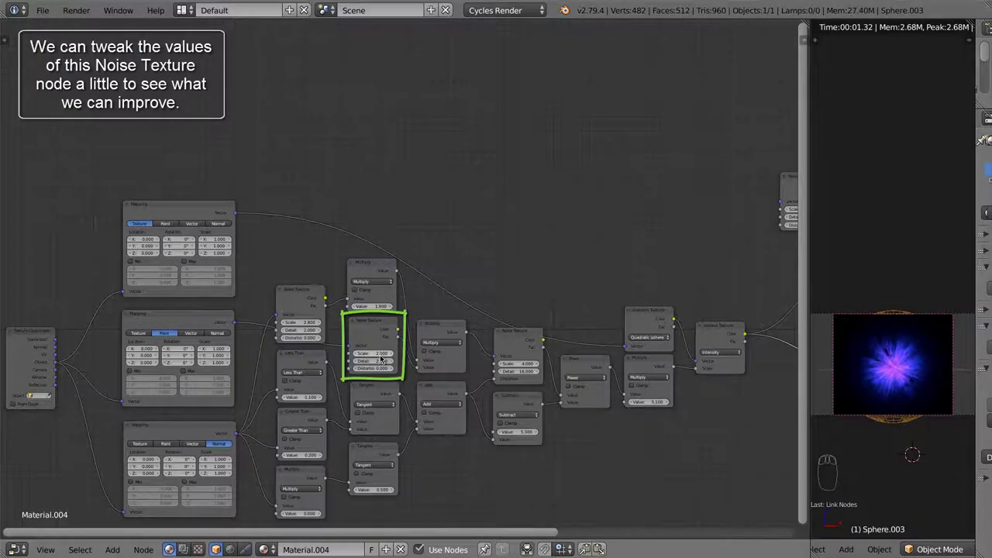
pyautogui.click(381, 354)
pyautogui.press('Return')
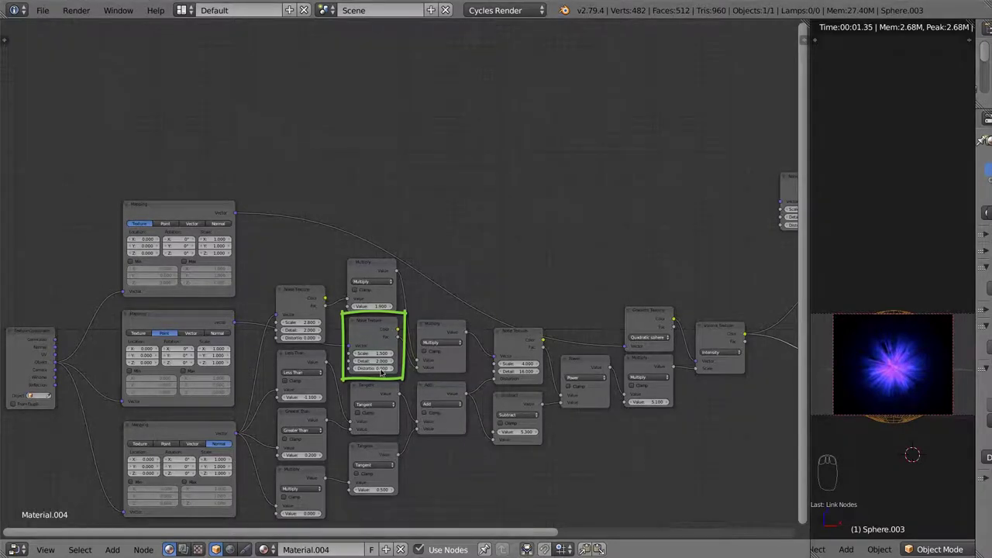
# - Trial Noise Texture detail and distortion values, settling on detail 2.000 and distortion 1.000
pyautogui.moveTo(383, 365); pyautogui.dragTo(480, 375)
pyautogui.moveTo(380, 364); pyautogui.dragTo(380, 365)
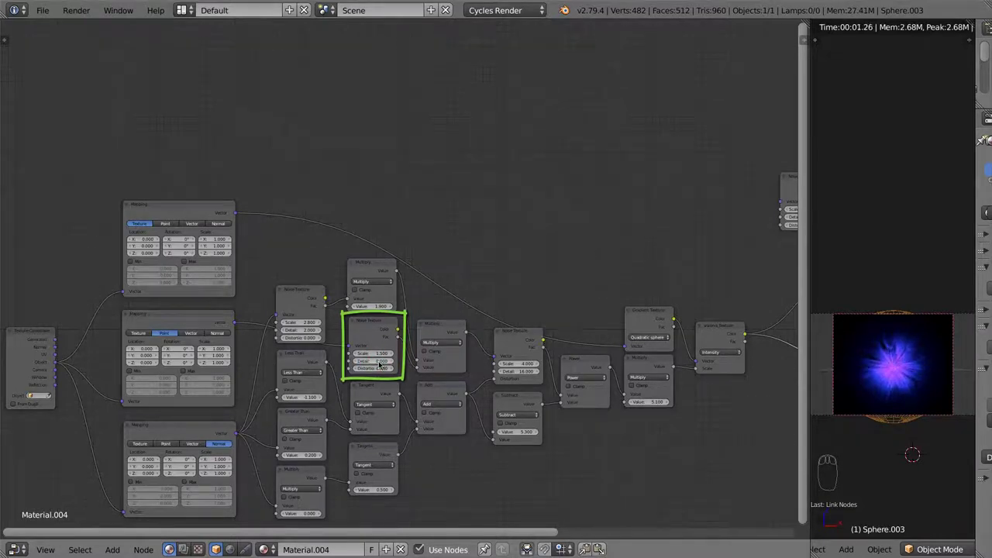
pyautogui.click(378, 361)
pyautogui.moveTo(380, 364); pyautogui.dragTo(380, 362)
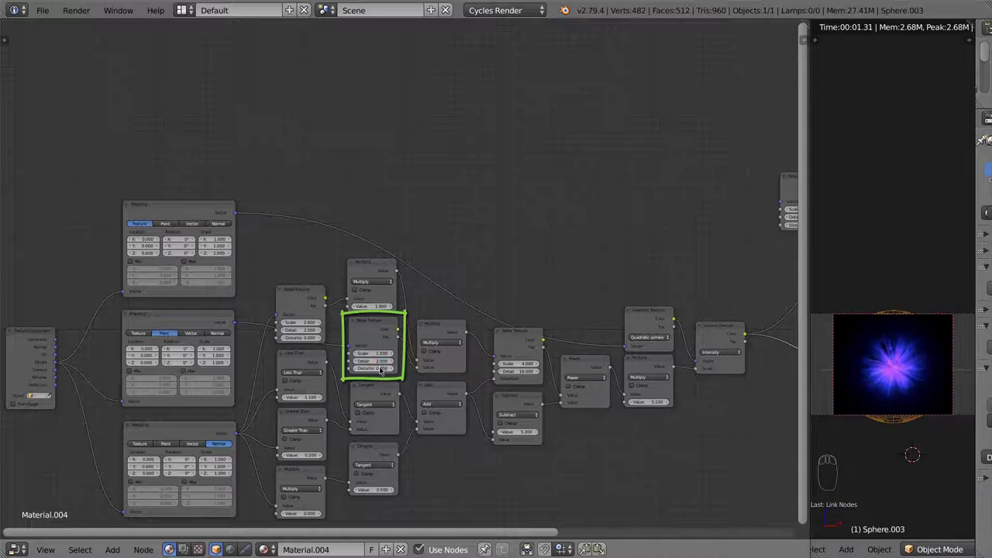
pyautogui.click(380, 370)
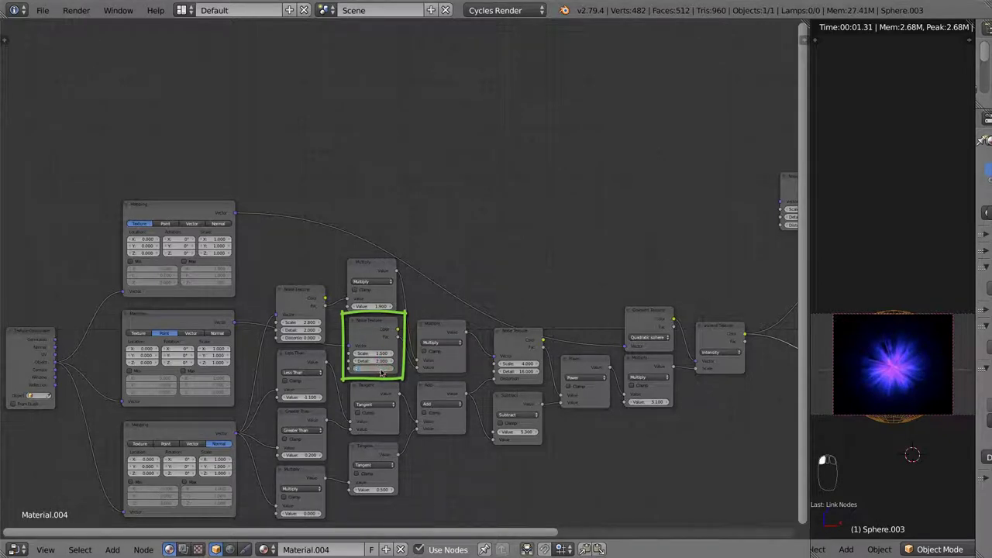
pyautogui.moveTo(381, 373); pyautogui.dragTo(382, 373)
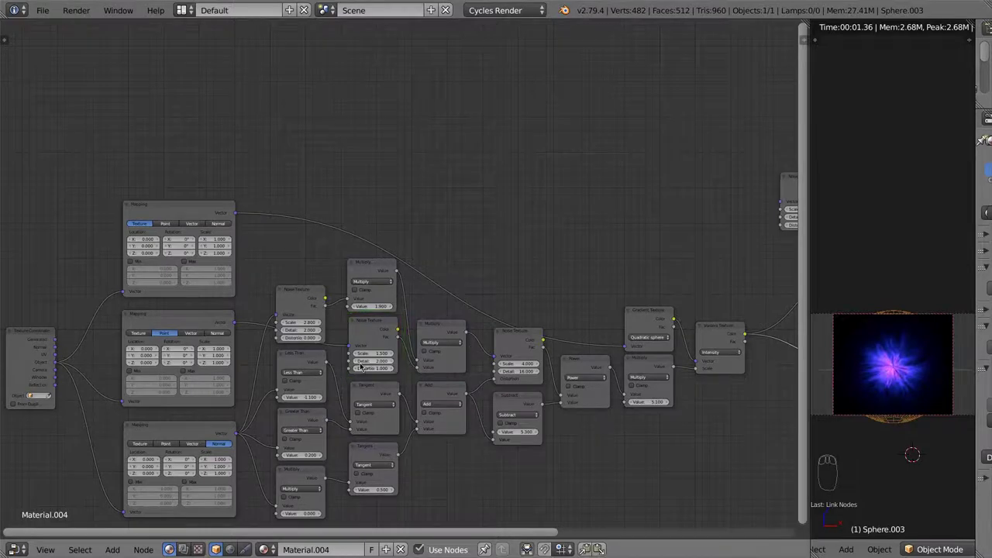
pyautogui.scroll(2, 380, 372)
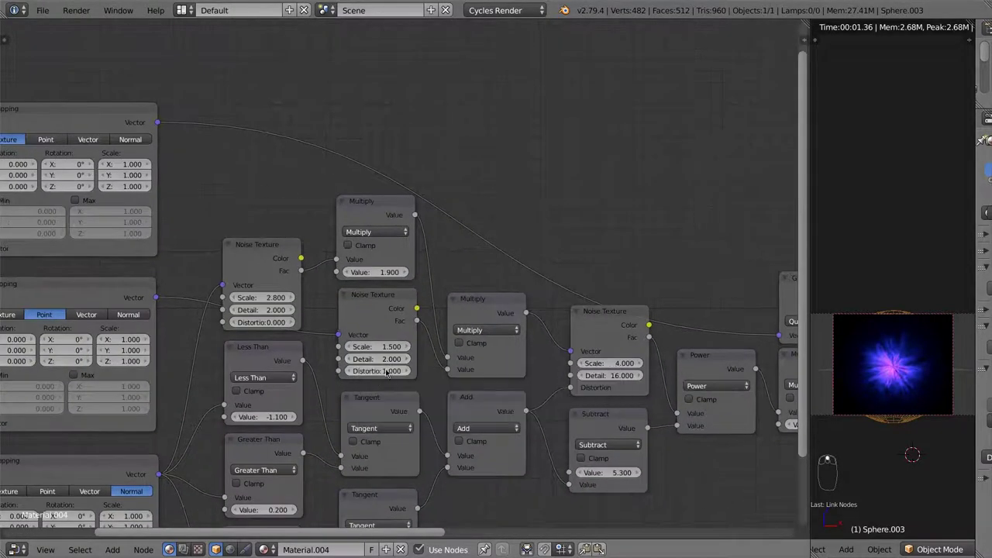
pyautogui.click(408, 372)
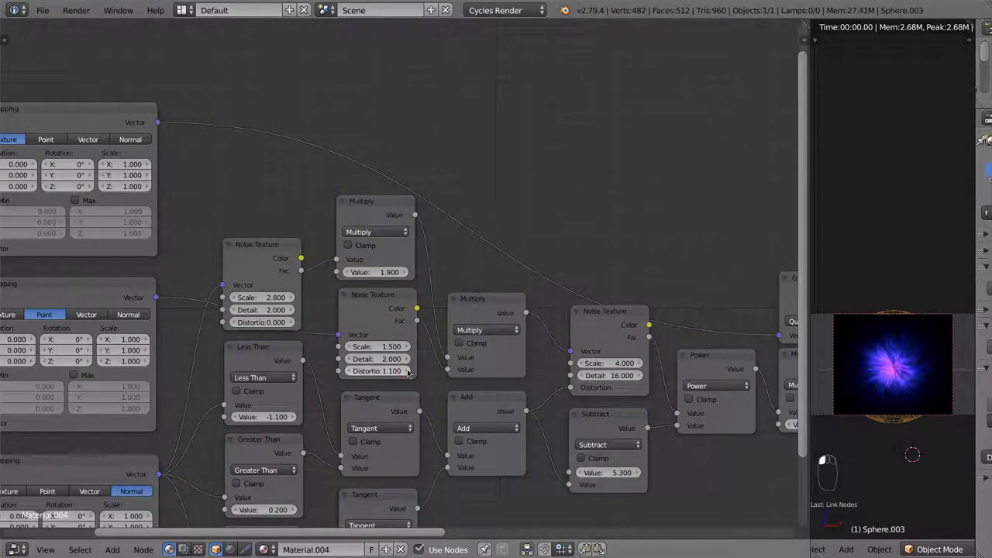
pyautogui.click(346, 372)
pyautogui.scroll(-2, 637, 380)
pyautogui.moveTo(693, 424); pyautogui.dragTo(400, 424, button='middle')
pyautogui.moveTo(670, 421); pyautogui.dragTo(413, 445, button='middle')
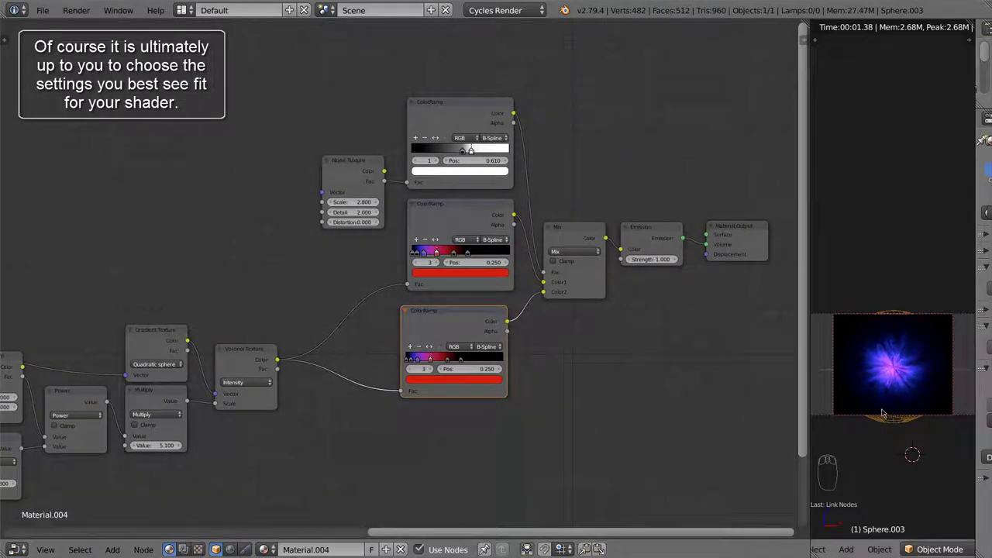
# - Draw a small Shift+B render border over part of the sphere in the rendered viewport
pyautogui.hotkey('shift', 'b')
pyautogui.moveTo(832, 354); pyautogui.dragTo(891, 389)
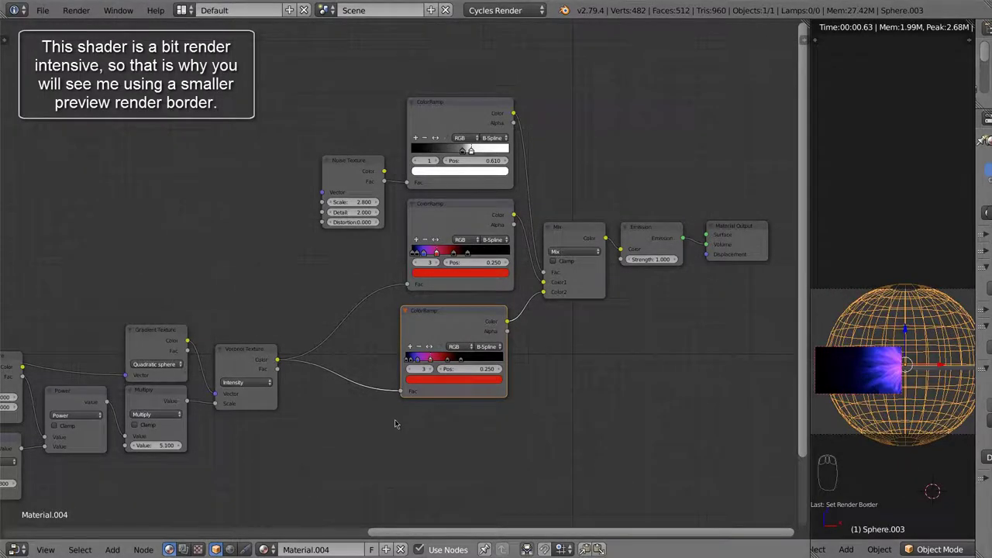
pyautogui.moveTo(394, 425); pyautogui.dragTo(368, 389, button='middle')
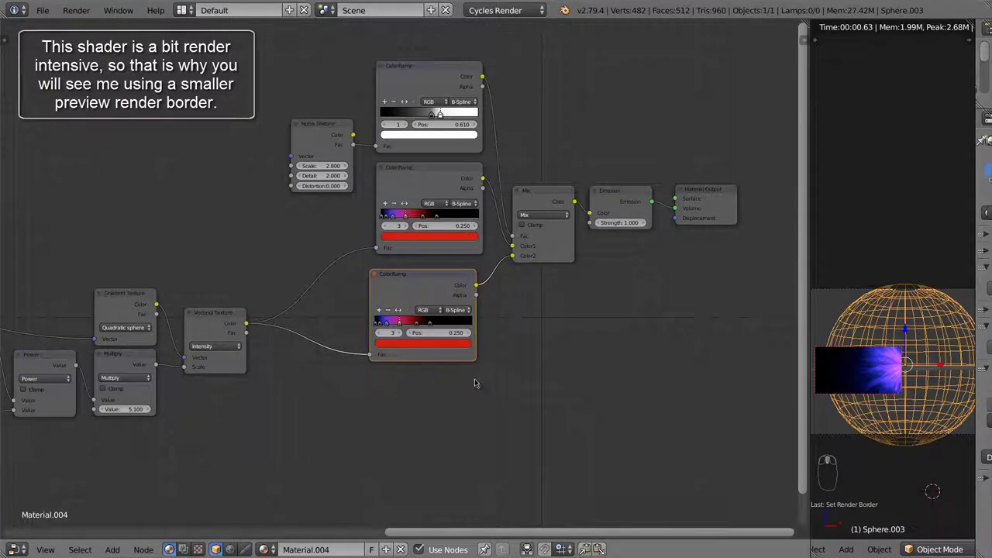
# - Duplicate the top ColorRamp below the bottom one and connect it to Emission strength
pyautogui.click(425, 80)
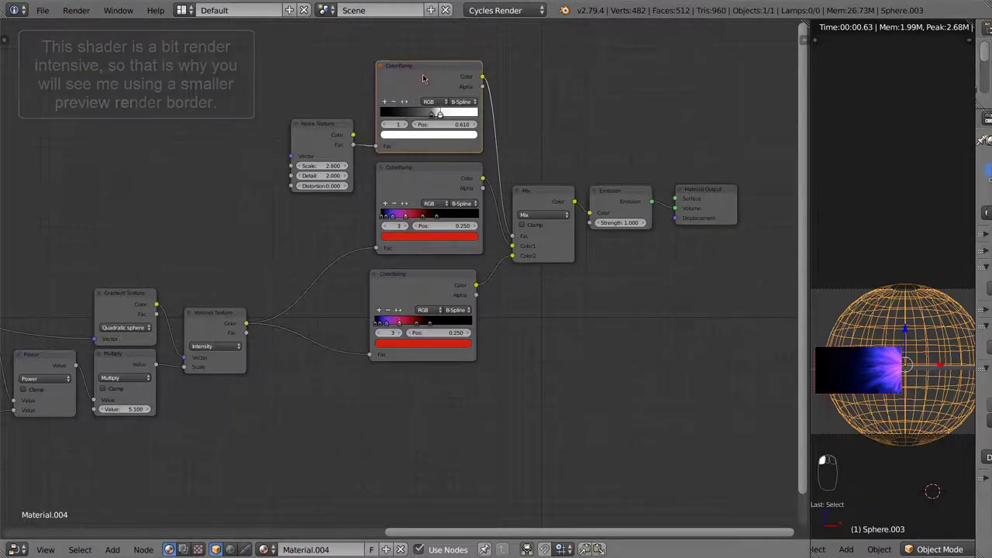
pyautogui.hotkey('shift', 'd')
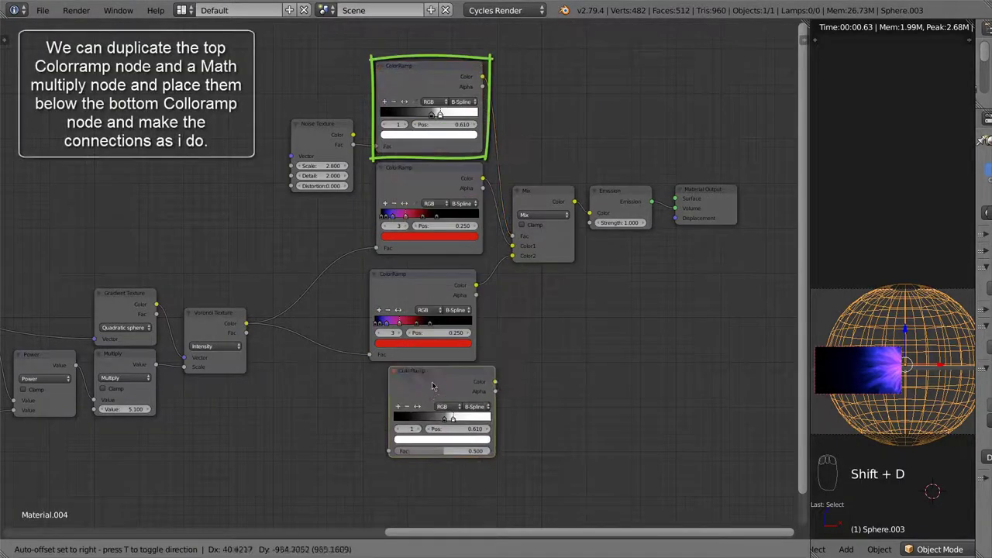
pyautogui.click(420, 393)
pyautogui.moveTo(480, 395); pyautogui.dragTo(590, 223)
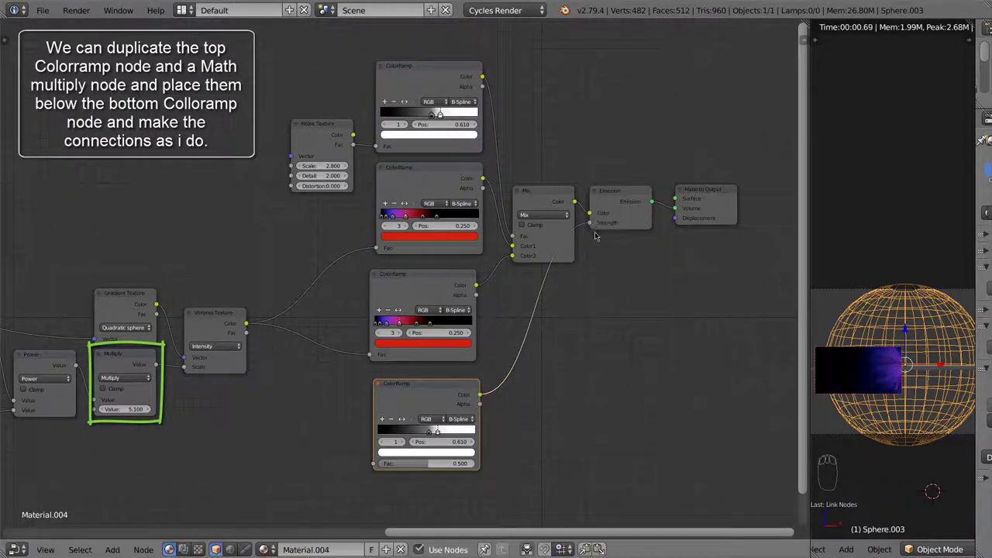
# - Add a duplicate Multiply (74.5) between Voronoi Fac and the bottom ColorRamp, black stop near 0.393
pyautogui.click(117, 368)
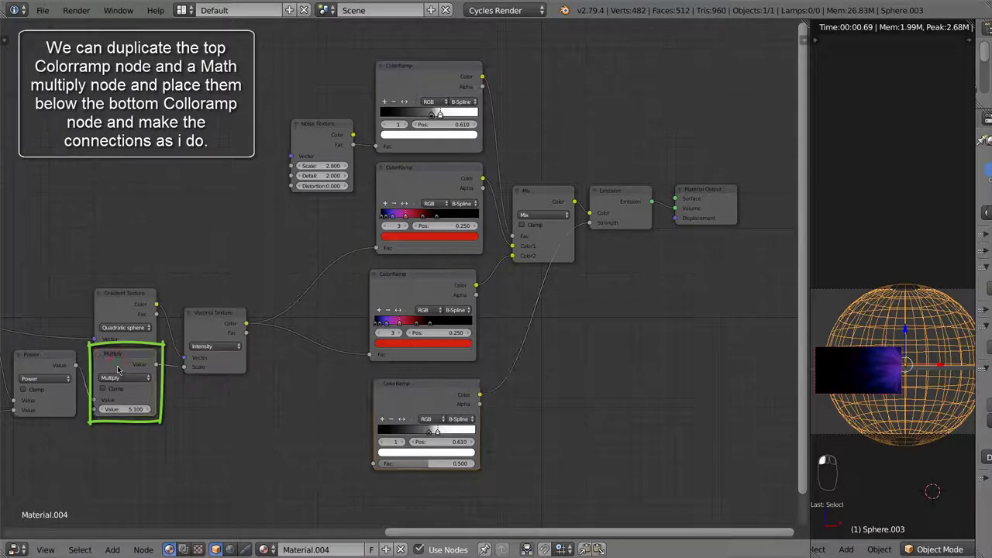
pyautogui.hotkey('shift', 'd')
pyautogui.click(299, 386)
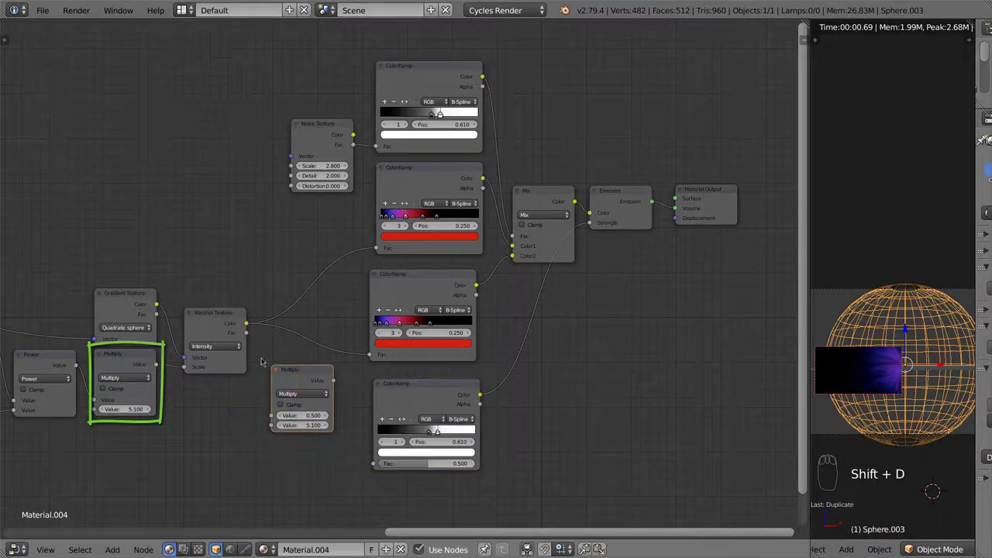
pyautogui.moveTo(245, 332); pyautogui.dragTo(272, 415)
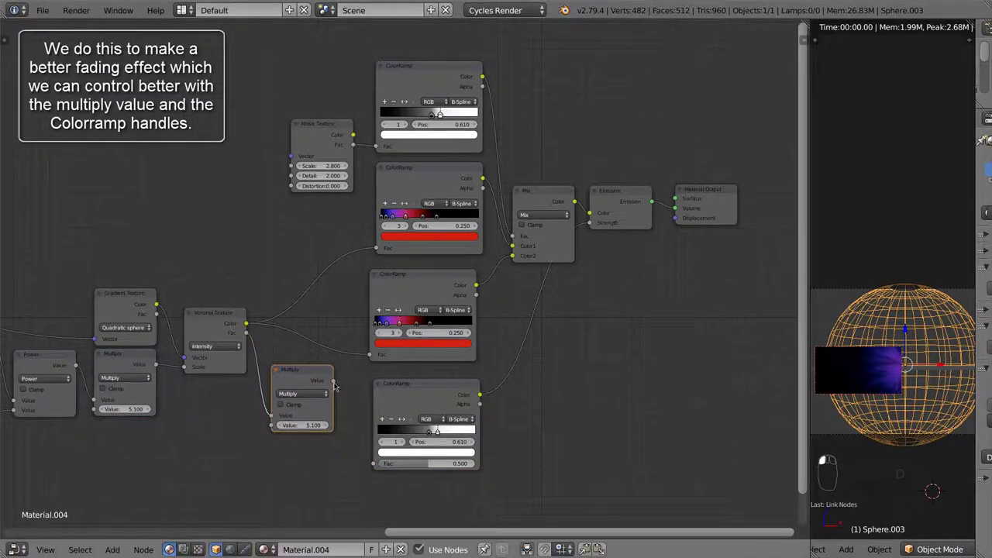
pyautogui.moveTo(333, 380); pyautogui.dragTo(375, 464)
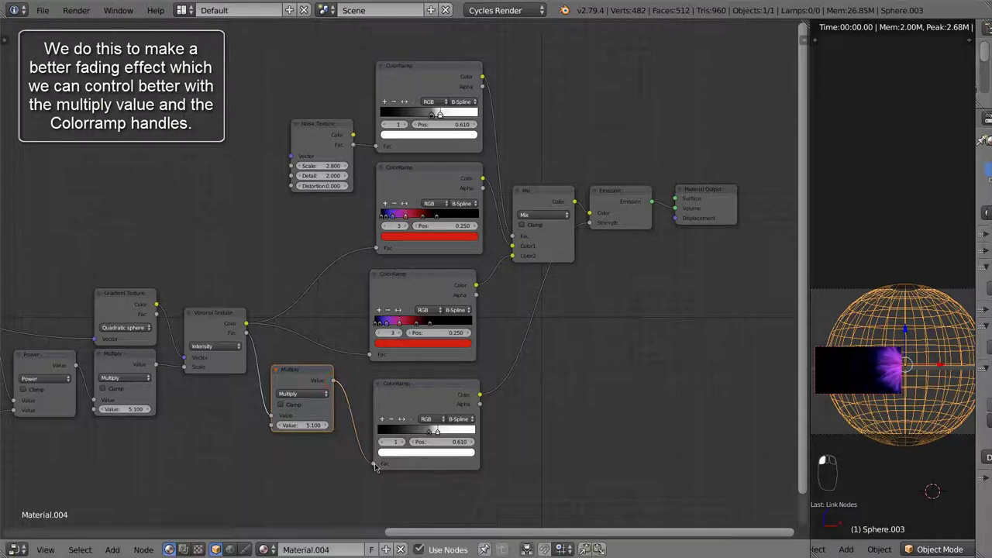
pyautogui.moveTo(320, 425)
pyautogui.mouseDown()
pyautogui.moveTo(348, 438)
pyautogui.moveTo(627, 467)
pyautogui.mouseUp()
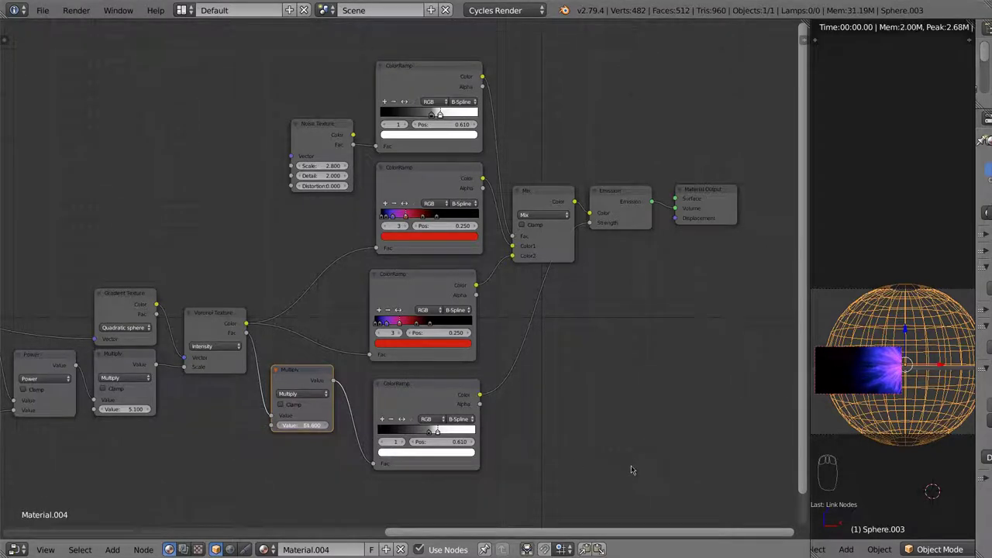
pyautogui.moveTo(627, 468); pyautogui.dragTo(680, 475)
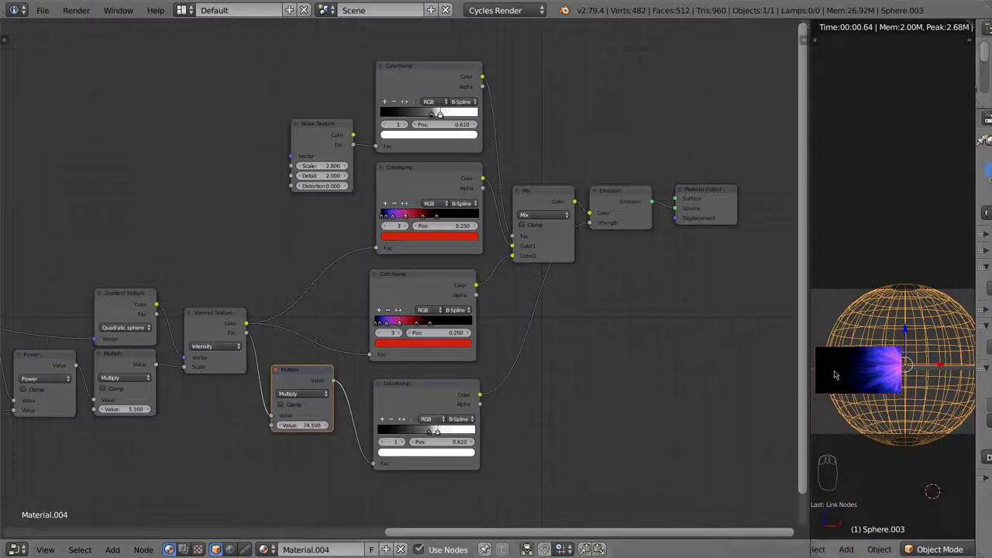
pyautogui.moveTo(431, 432)
pyautogui.mouseDown()
pyautogui.moveTo(367, 433)
pyautogui.moveTo(416, 432)
pyautogui.mouseUp()
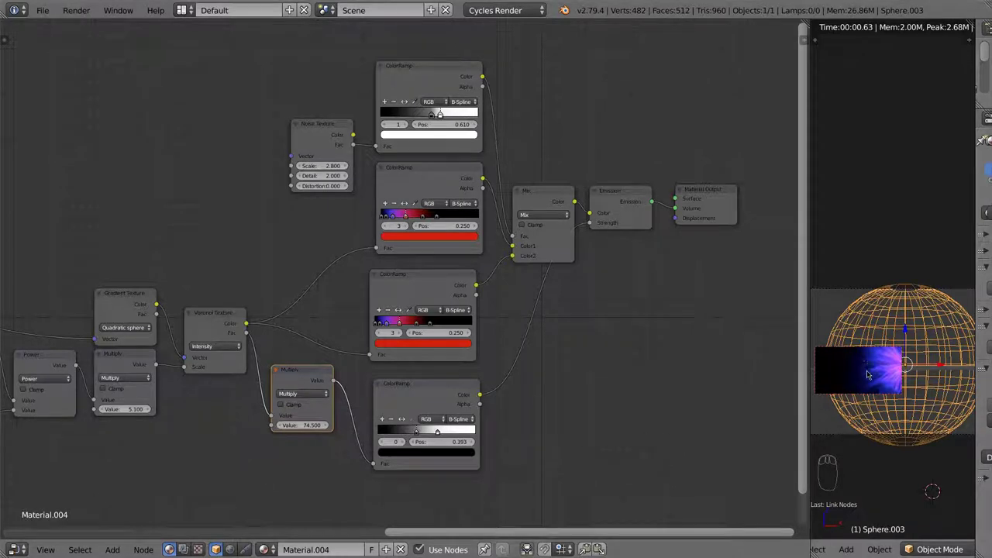
pyautogui.moveTo(594, 314); pyautogui.dragTo(560, 344, button='middle')
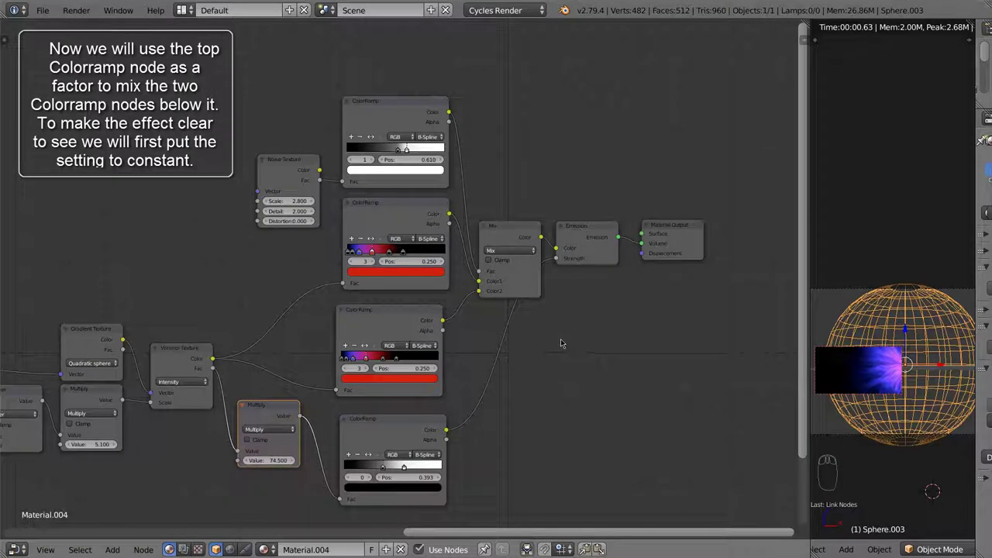
# - Set the top ColorRamp's interpolation to Constant
pyautogui.click(425, 138)
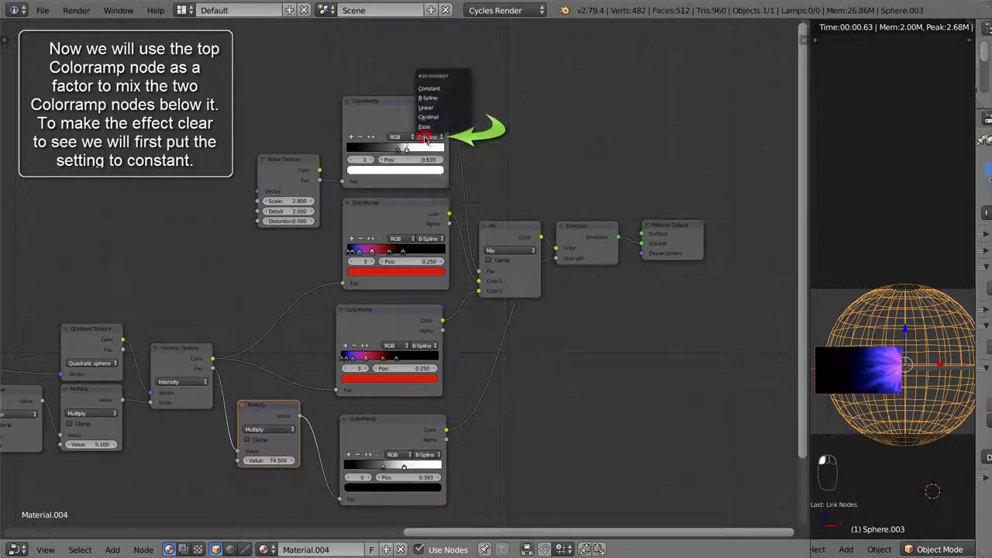
pyautogui.click(426, 130)
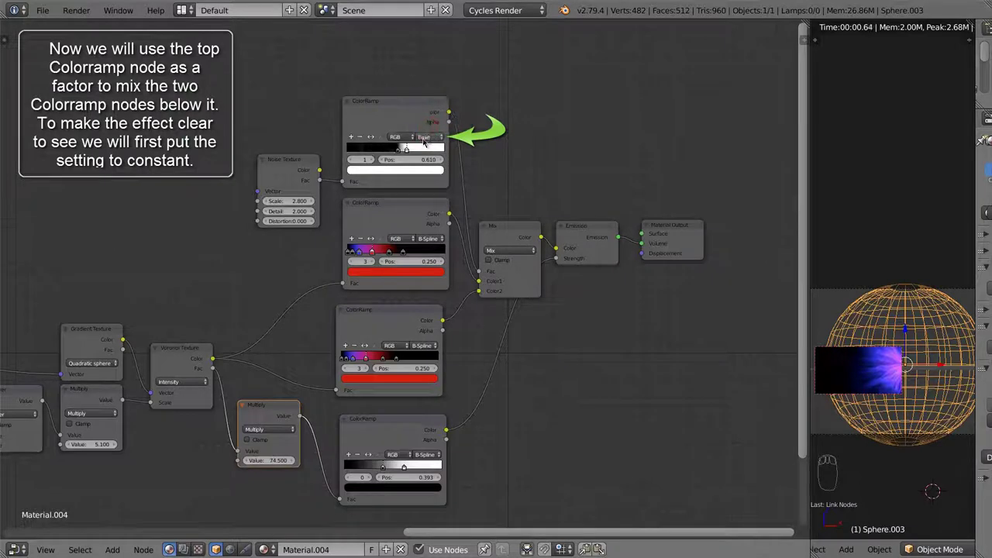
pyautogui.click(425, 138)
pyautogui.click(429, 89)
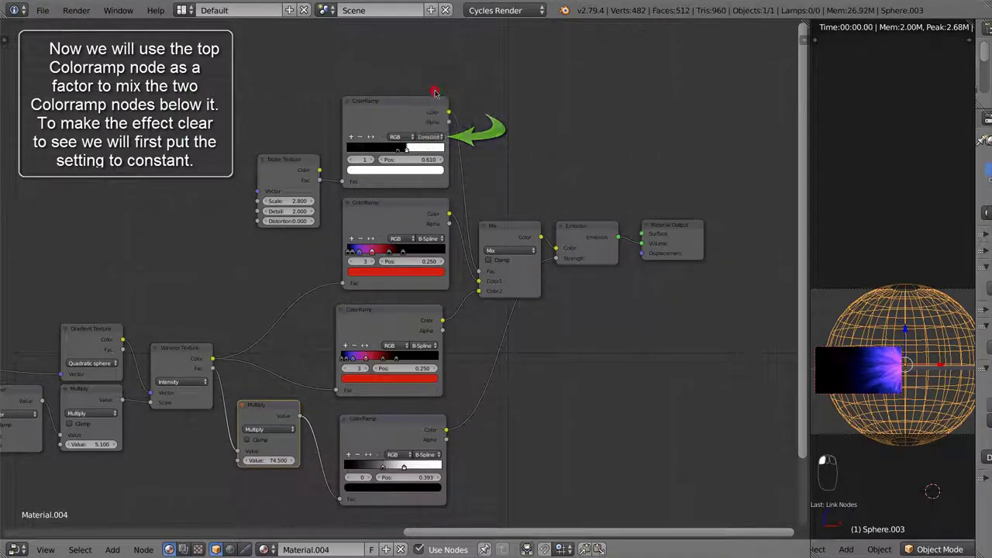
# - Change the third ColorRamp's red stop to green
pyautogui.click(375, 379)
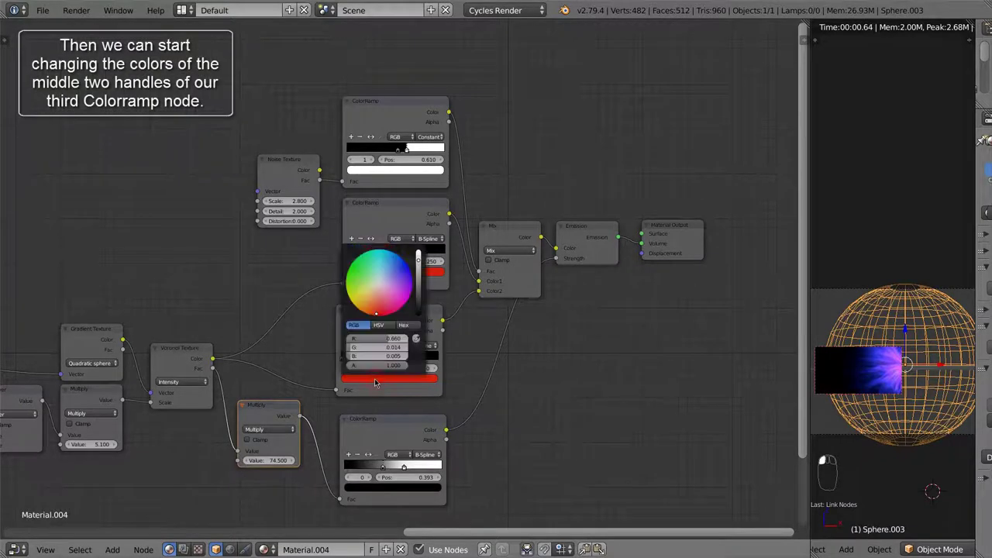
pyautogui.click(355, 269)
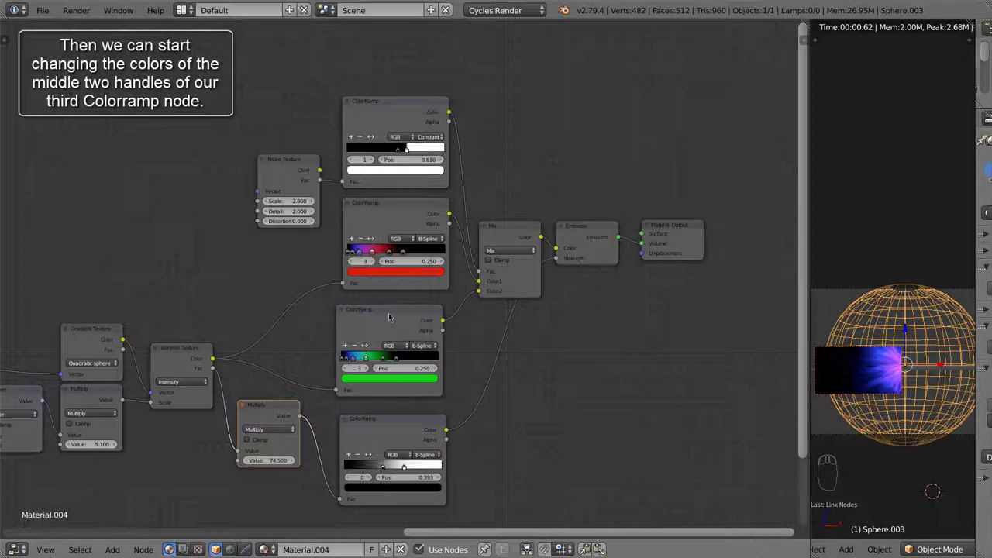
pyautogui.click(388, 318)
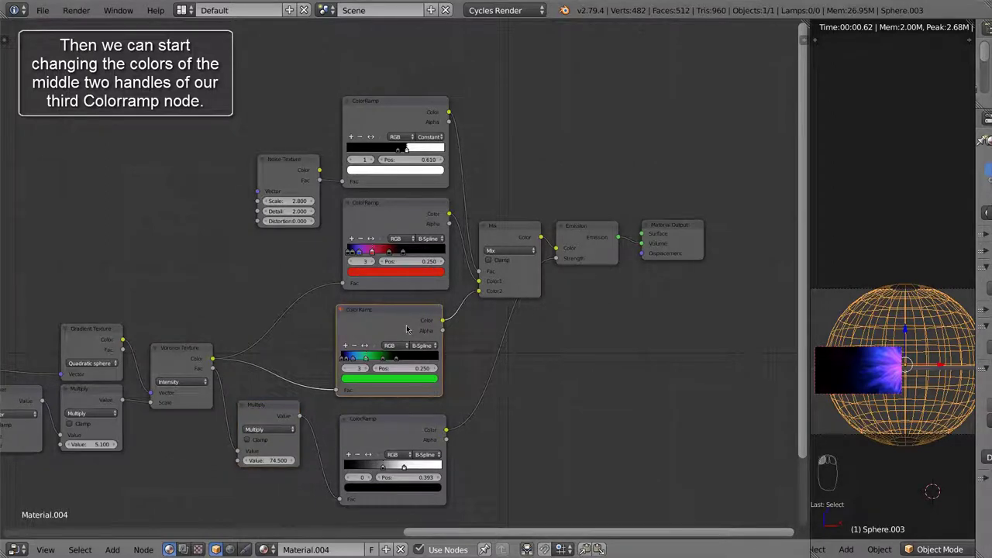
# - Switch the Mix node to Add and slide the top ColorRamp's white stop to about 0.531
pyautogui.click(513, 252)
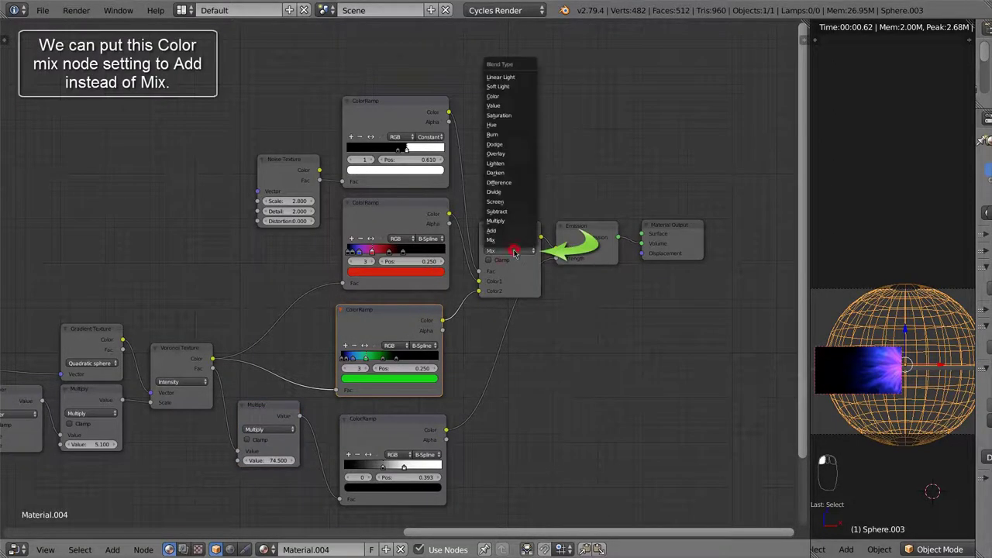
pyautogui.click(506, 231)
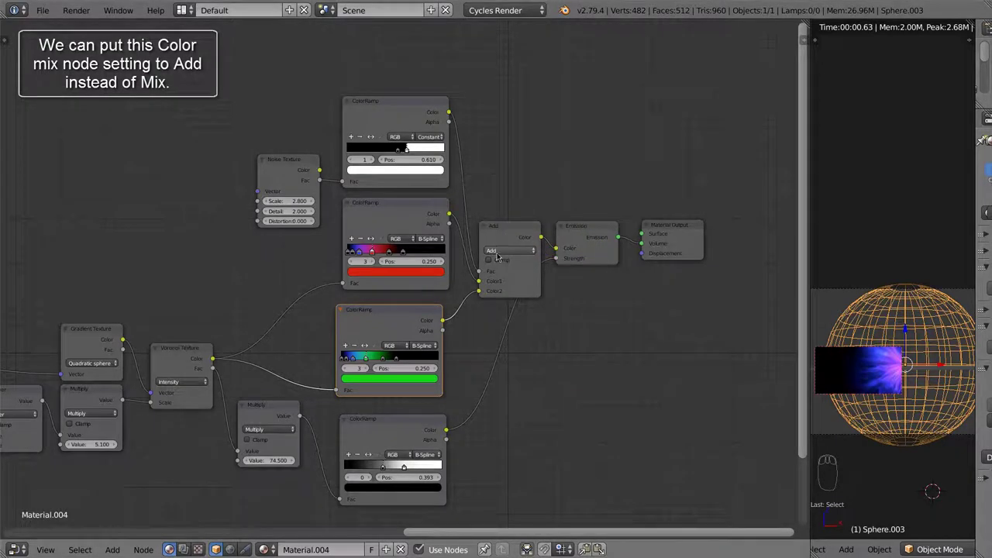
pyautogui.moveTo(397, 149)
pyautogui.mouseDown()
pyautogui.moveTo(377, 154)
pyautogui.moveTo(400, 154)
pyautogui.mouseUp()
pyautogui.click(403, 151)
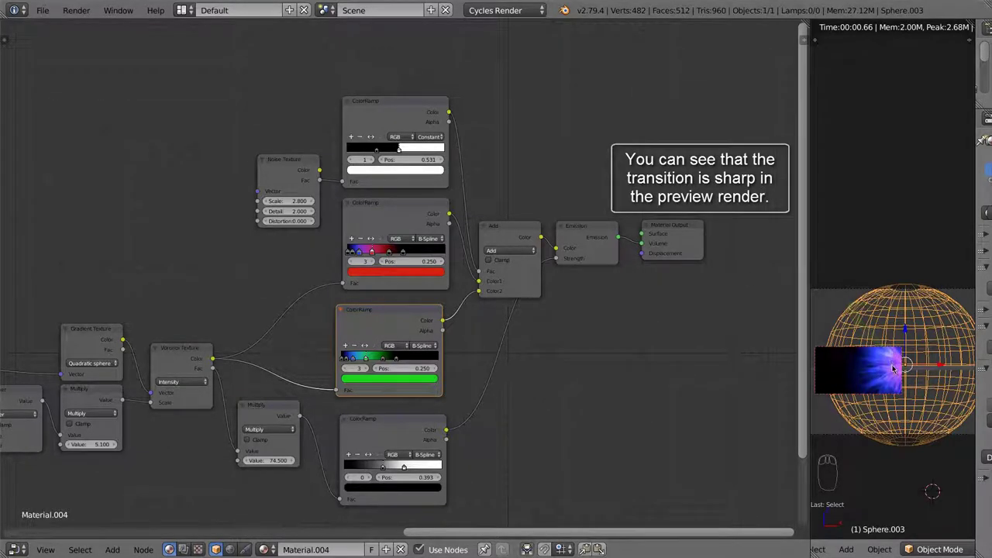
# - Try Ease interpolation on the top ColorRamp and raise the Noise Texture Scale to 6.5
pyautogui.click(429, 137)
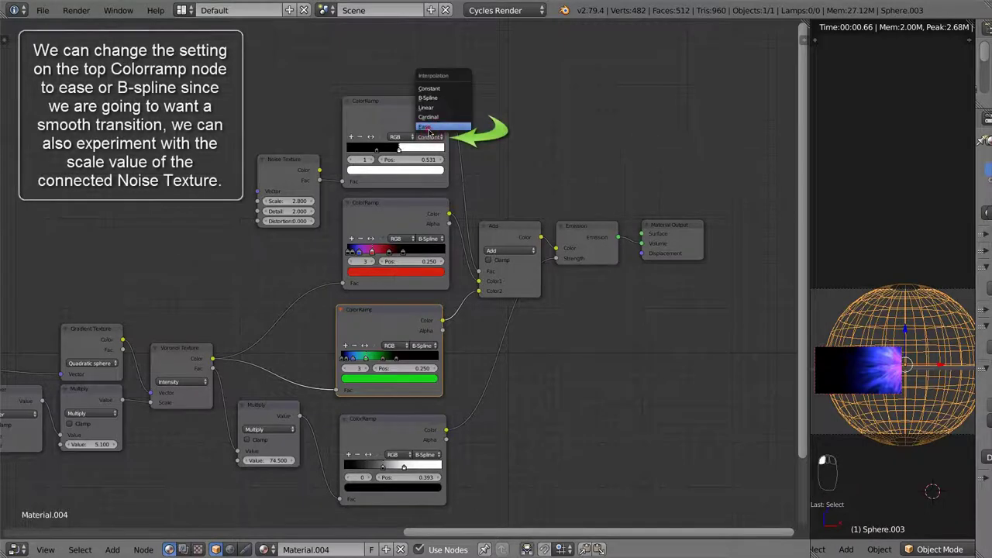
pyautogui.click(429, 128)
pyautogui.click(309, 203)
pyautogui.moveTo(309, 202); pyautogui.dragTo(321, 210)
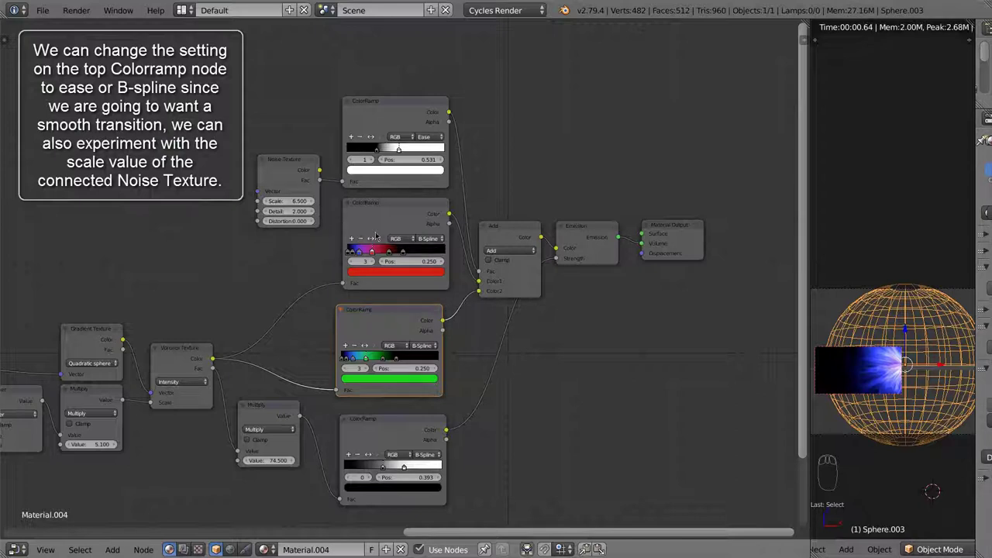
# - Switch the top ColorRamp to B-Spline and move its black stop to 0.407
pyautogui.click(415, 139)
pyautogui.click(433, 114)
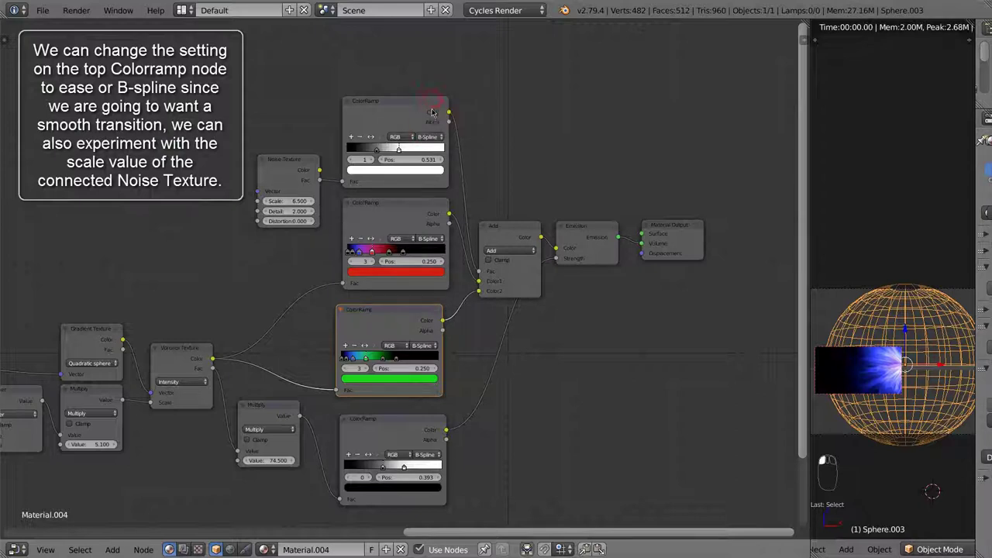
pyautogui.moveTo(378, 149); pyautogui.dragTo(394, 152)
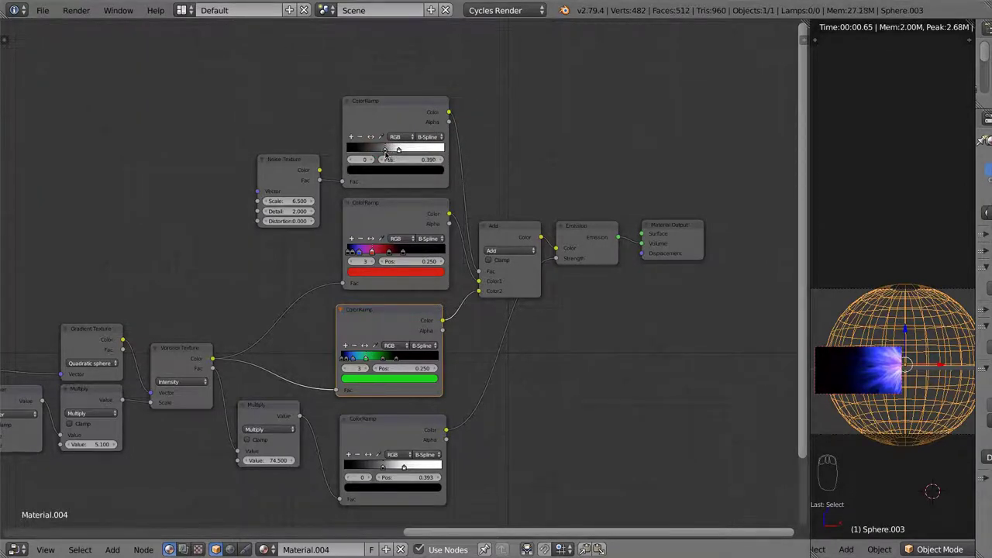
pyautogui.moveTo(387, 155); pyautogui.dragTo(390, 154)
# - Turn the third ColorRamp's blue stop red
pyautogui.click(355, 358)
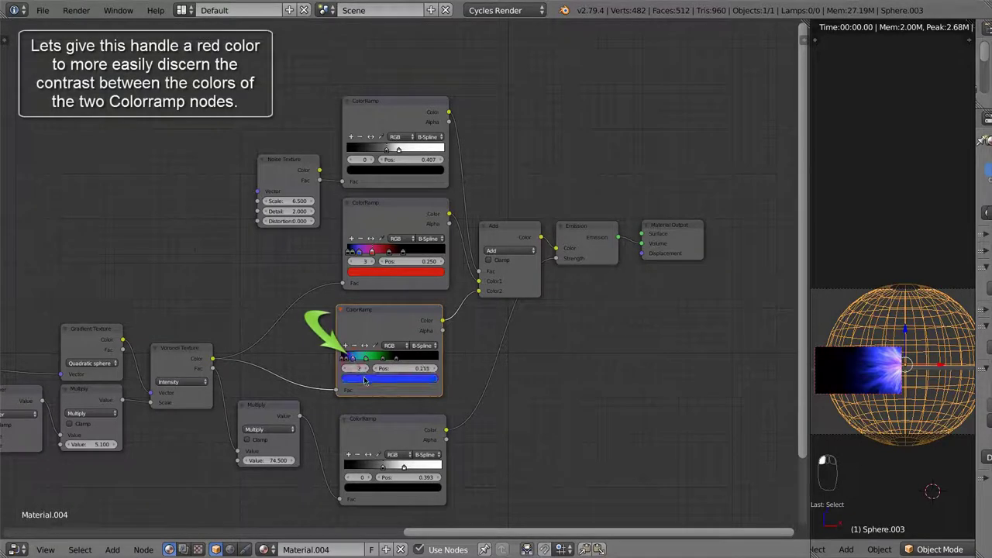
pyautogui.click(365, 379)
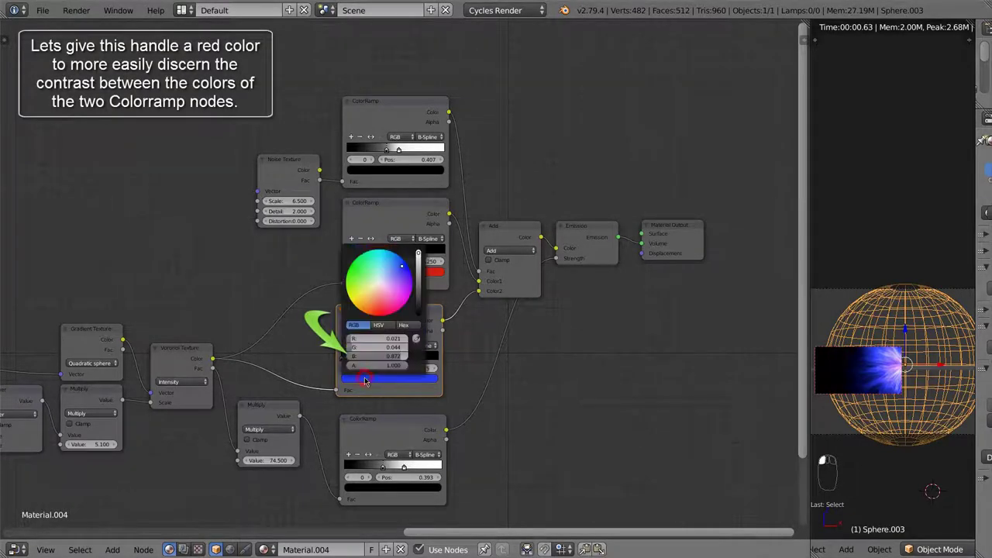
pyautogui.click(373, 317)
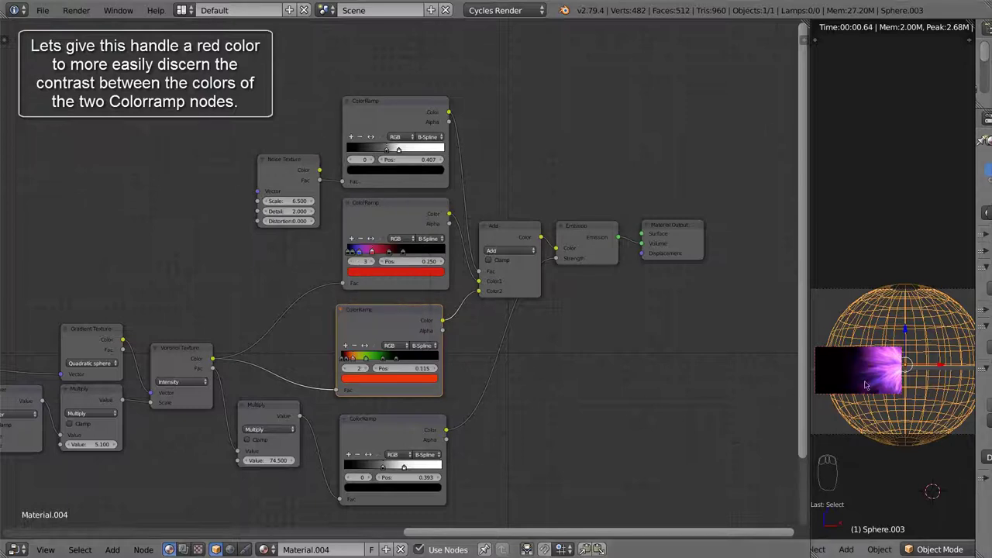
# - Limit the preview render to a Shift+B border box around the sphere
pyautogui.scroll(-1, 874, 378)
pyautogui.hotkey('shift', 'b')
pyautogui.moveTo(839, 316); pyautogui.dragTo(935, 424)
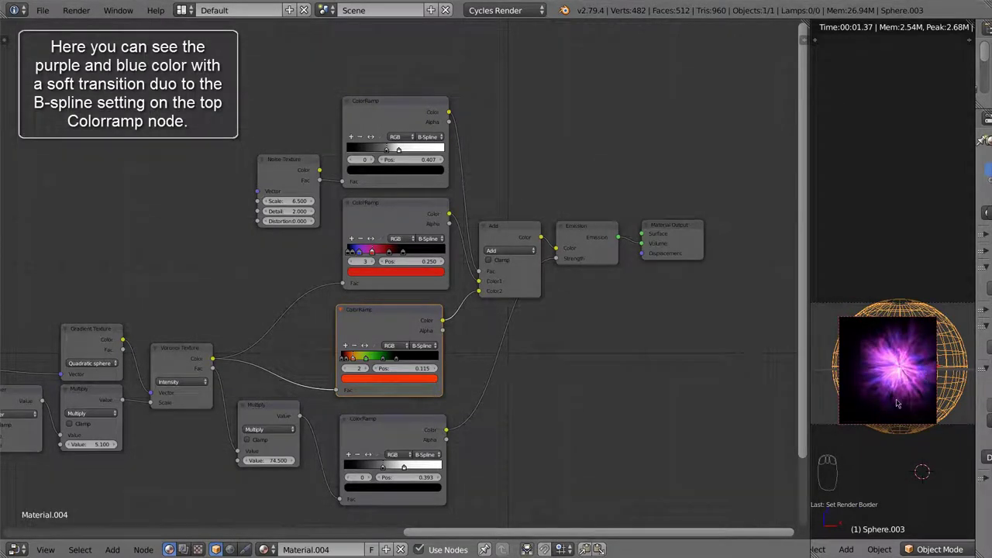
# - Recolour the middle ColorRamp's red stop golden yellow
pyautogui.moveTo(545, 392); pyautogui.dragTo(600, 385, button='middle')
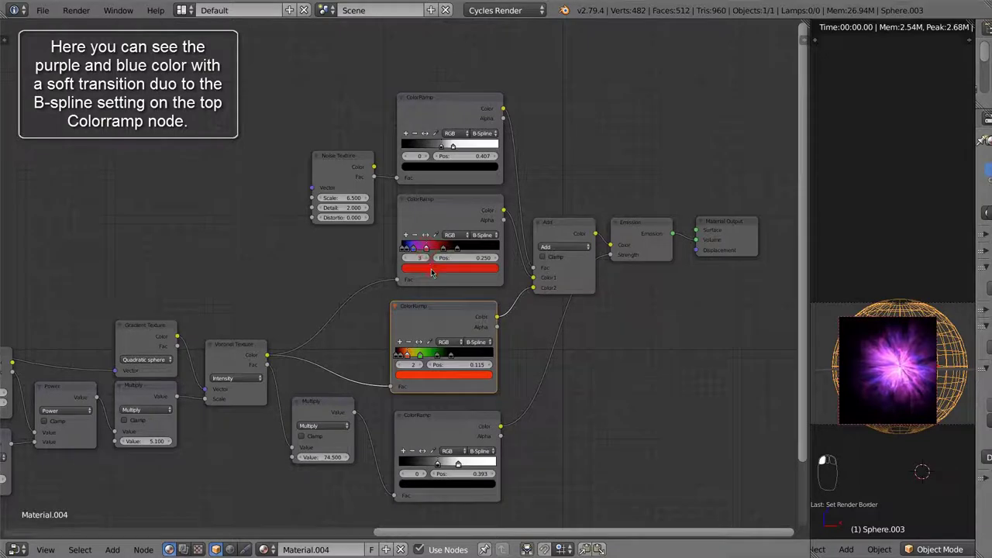
pyautogui.click(434, 268)
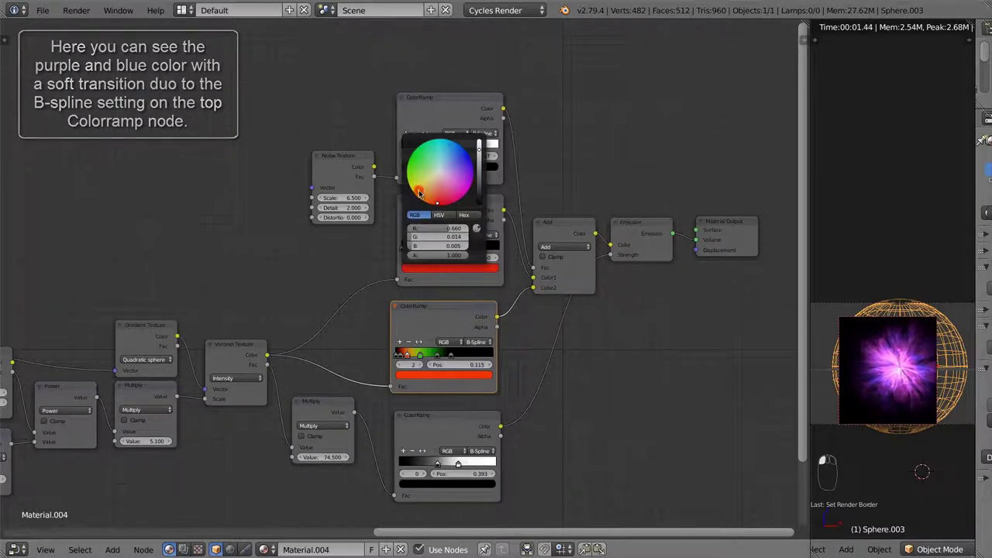
pyautogui.click(420, 194)
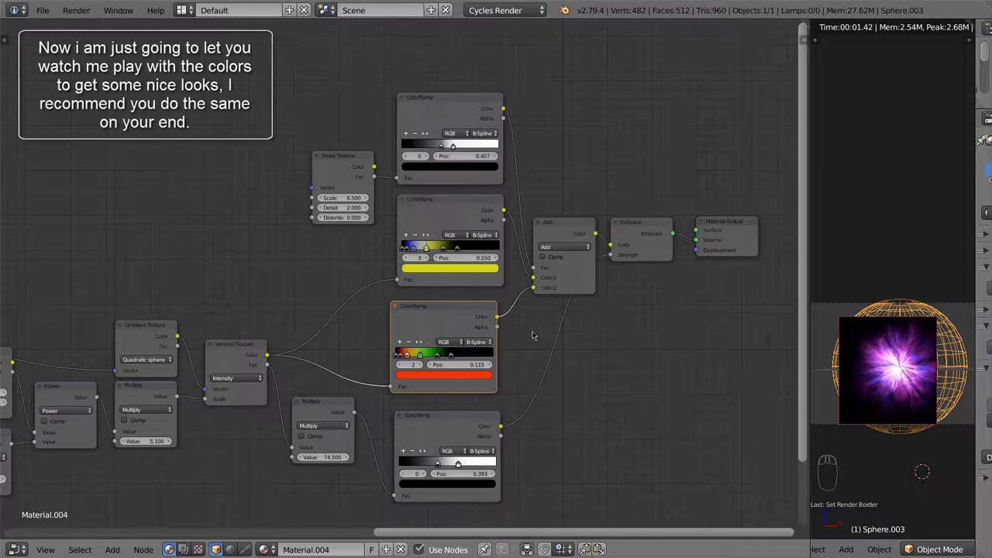
# - Make the third ColorRamp's stop blue and nudge the middle ColorRamp's blue stop left
pyautogui.click(424, 376)
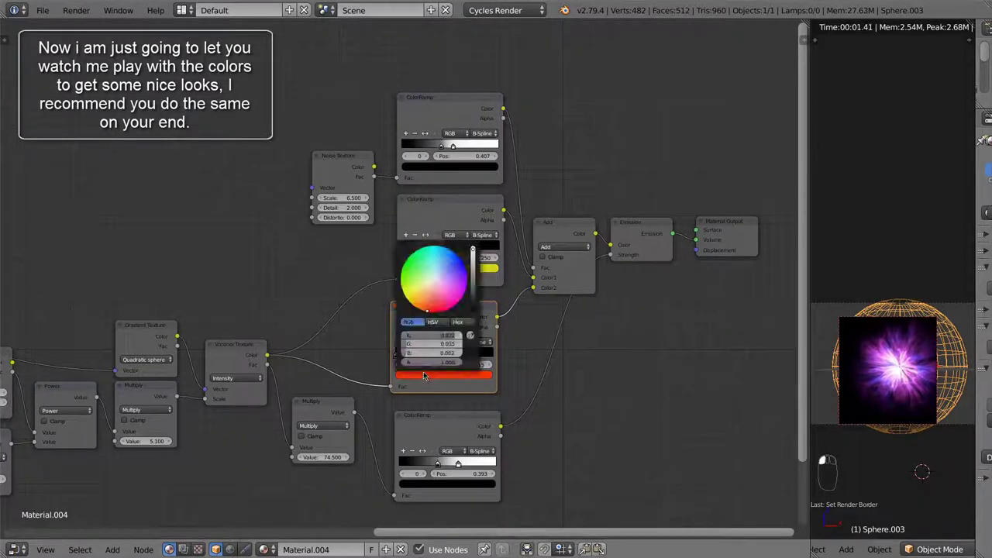
pyautogui.click(445, 253)
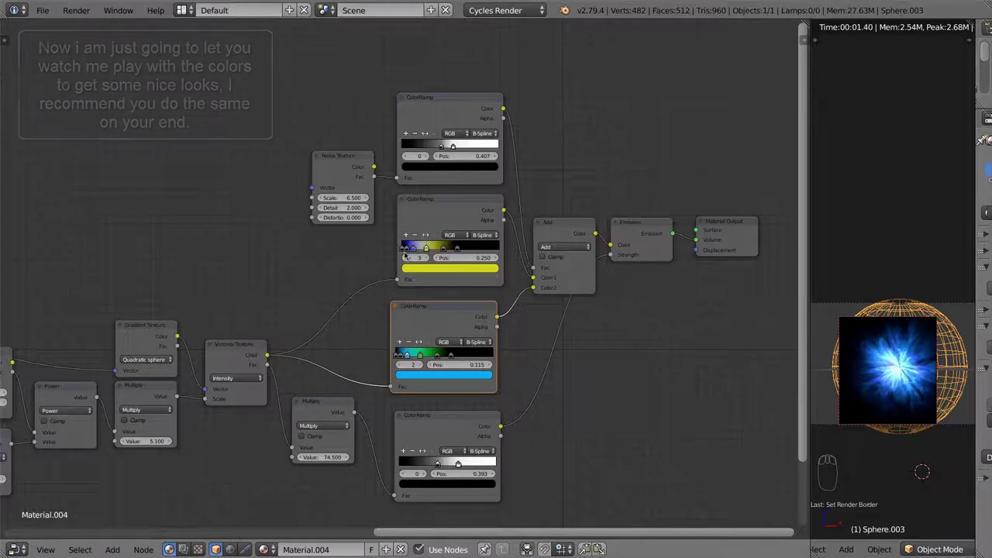
pyautogui.click(414, 248)
pyautogui.moveTo(414, 249); pyautogui.dragTo(412, 249)
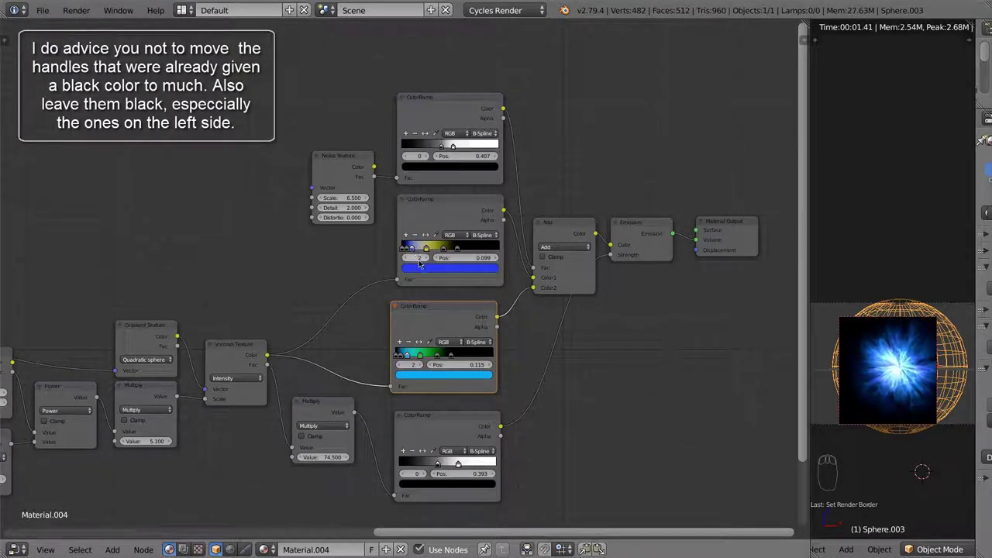
pyautogui.click(425, 269)
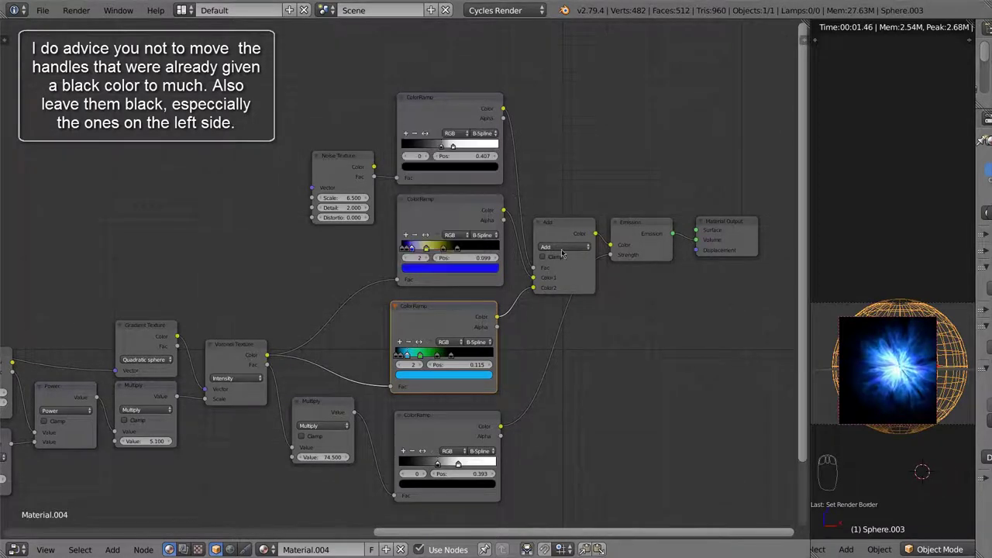
# - Recolour the middle ColorRamp's yellow stop deep red and slide it slightly left
pyautogui.click(425, 249)
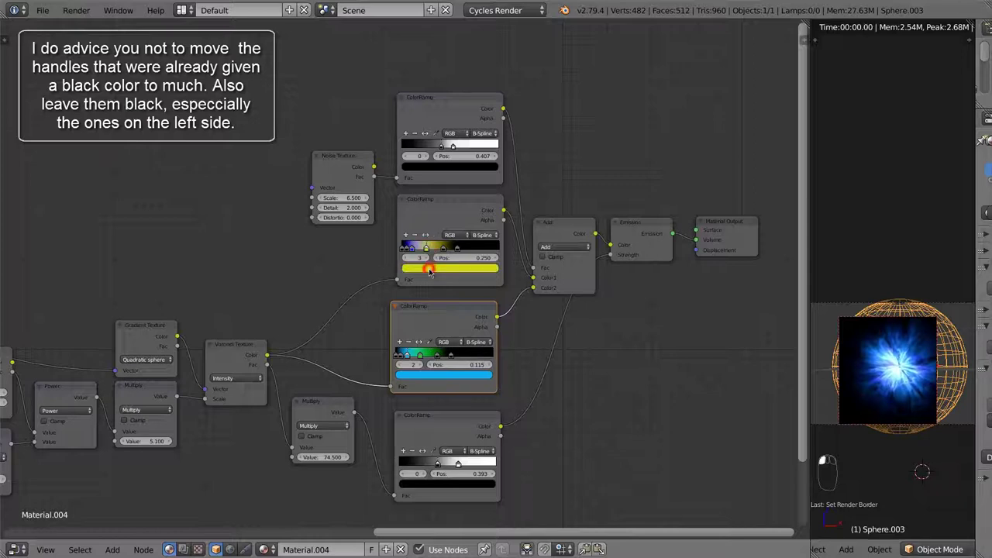
pyautogui.click(431, 269)
pyautogui.click(429, 198)
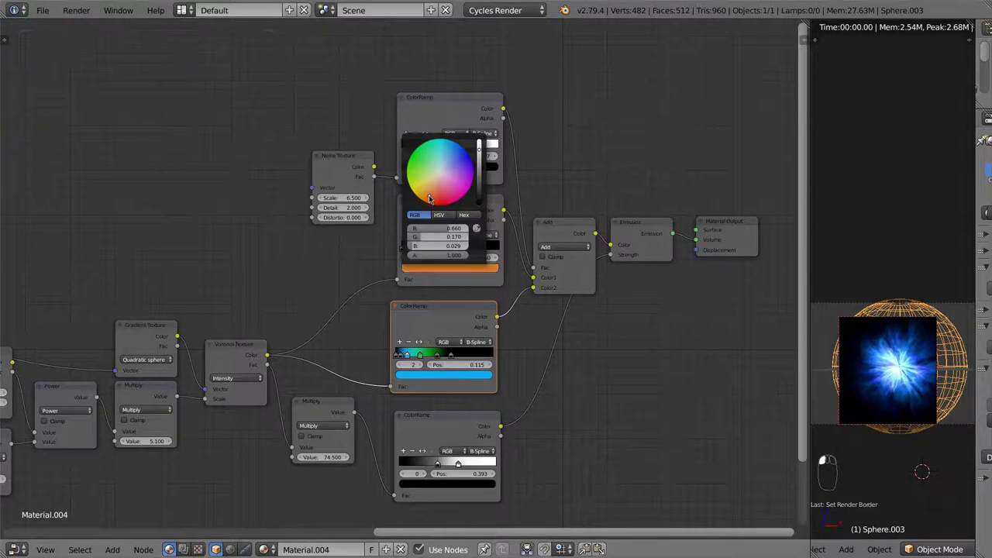
pyautogui.click(438, 206)
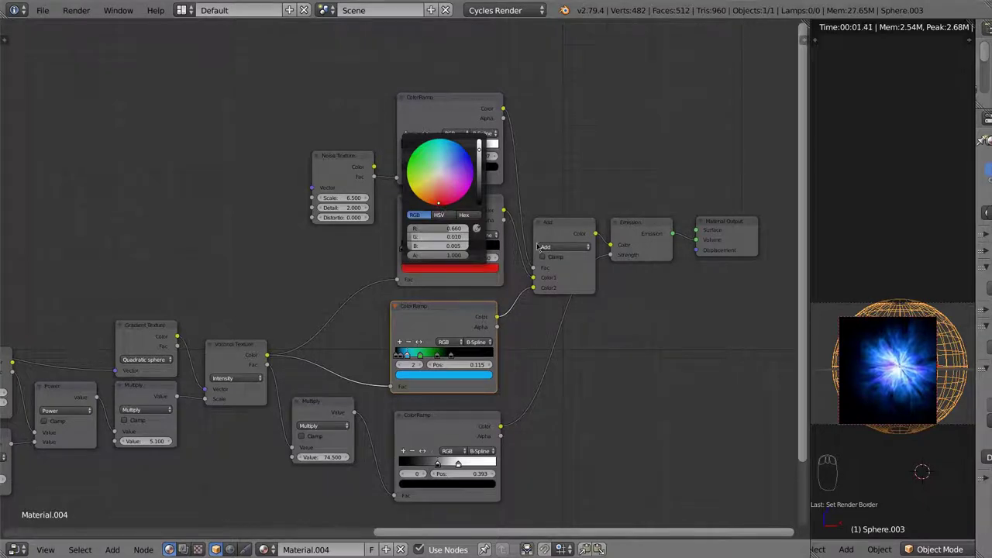
pyautogui.moveTo(426, 248); pyautogui.dragTo(419, 252)
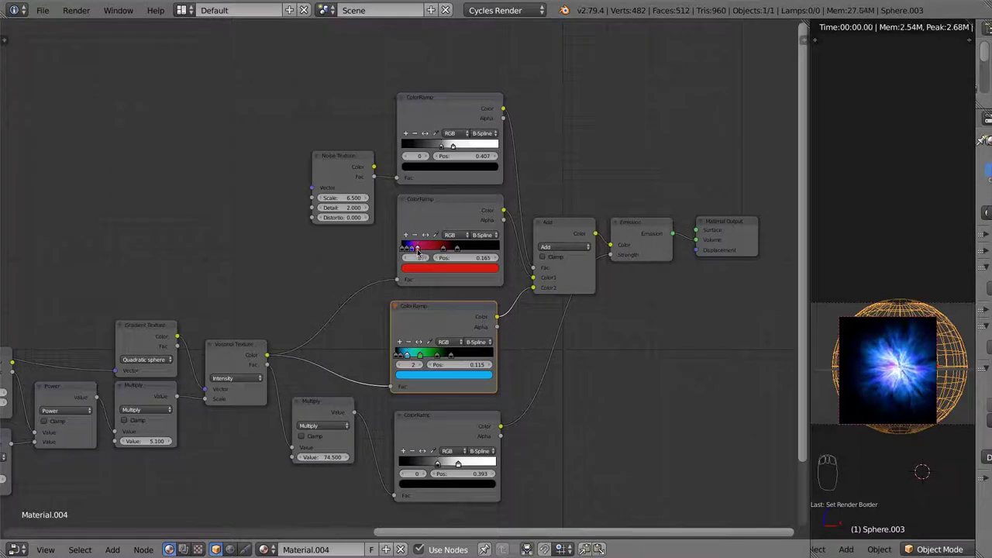
pyautogui.moveTo(420, 252); pyautogui.dragTo(427, 265)
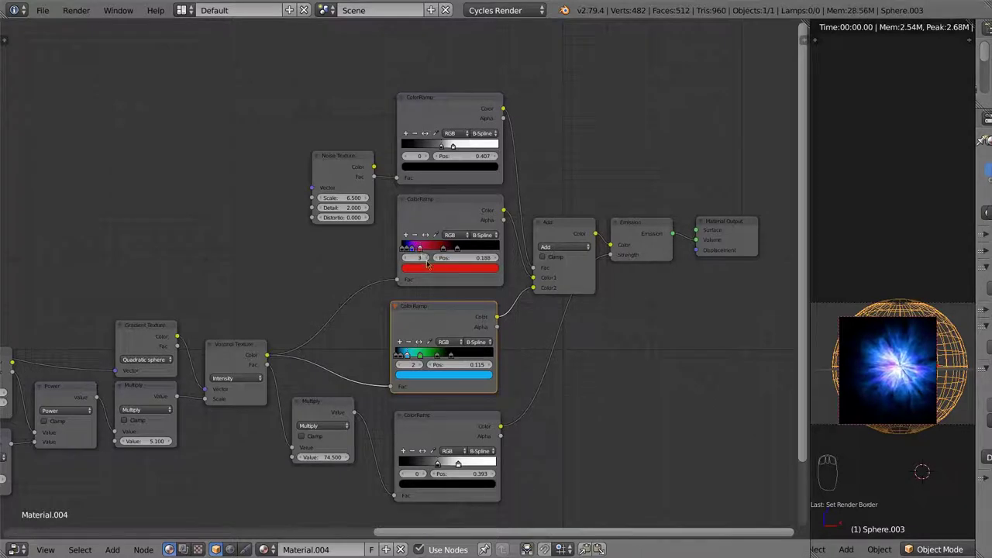
# - Set the third ColorRamp's green stop to red and slide its red and blue stops left
pyautogui.click(419, 354)
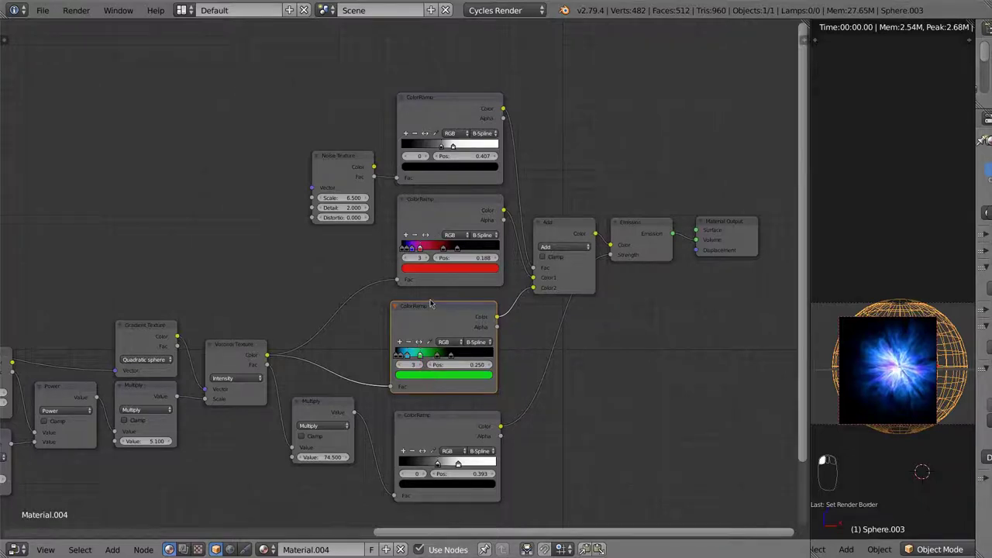
pyautogui.click(443, 375)
pyautogui.moveTo(422, 305); pyautogui.dragTo(431, 307)
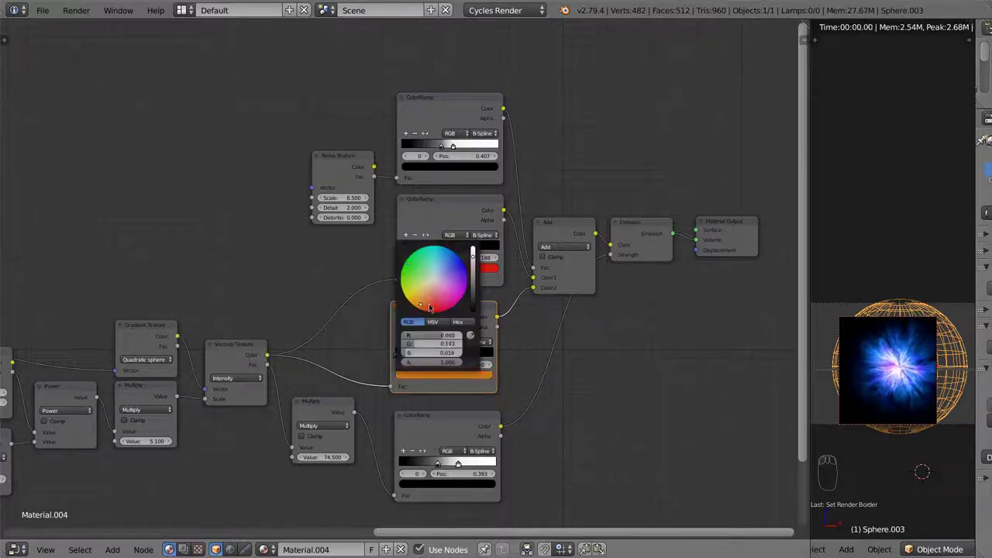
pyautogui.click(433, 316)
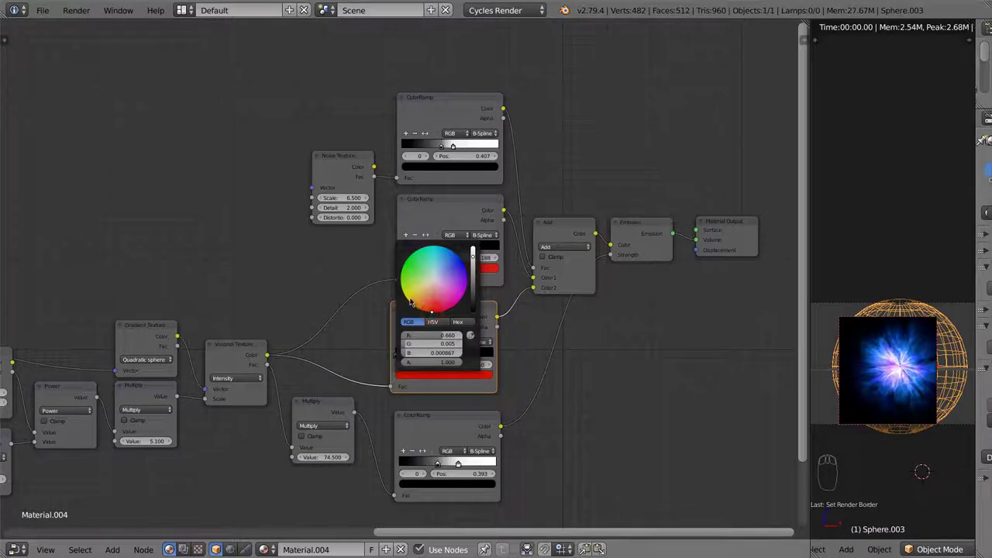
pyautogui.click(409, 301)
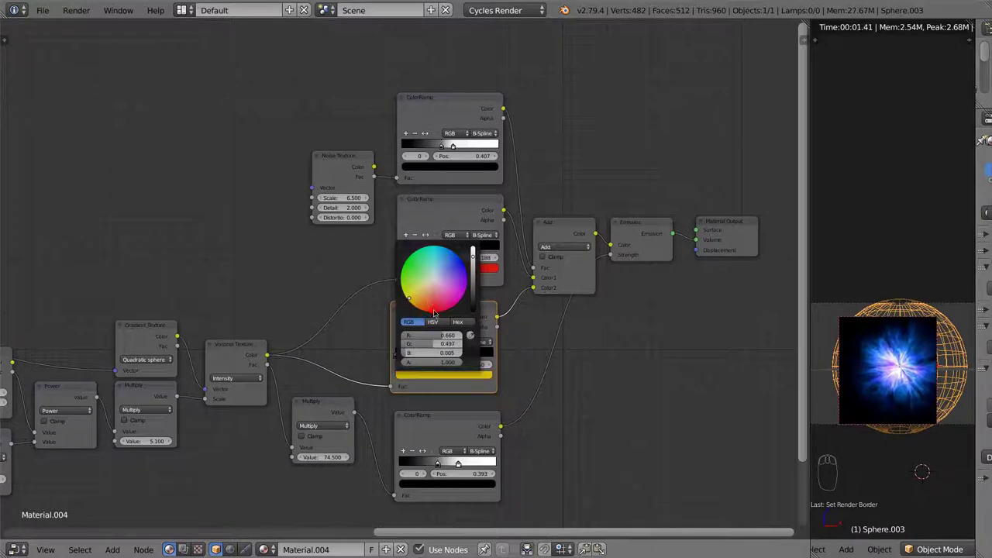
pyautogui.click(434, 314)
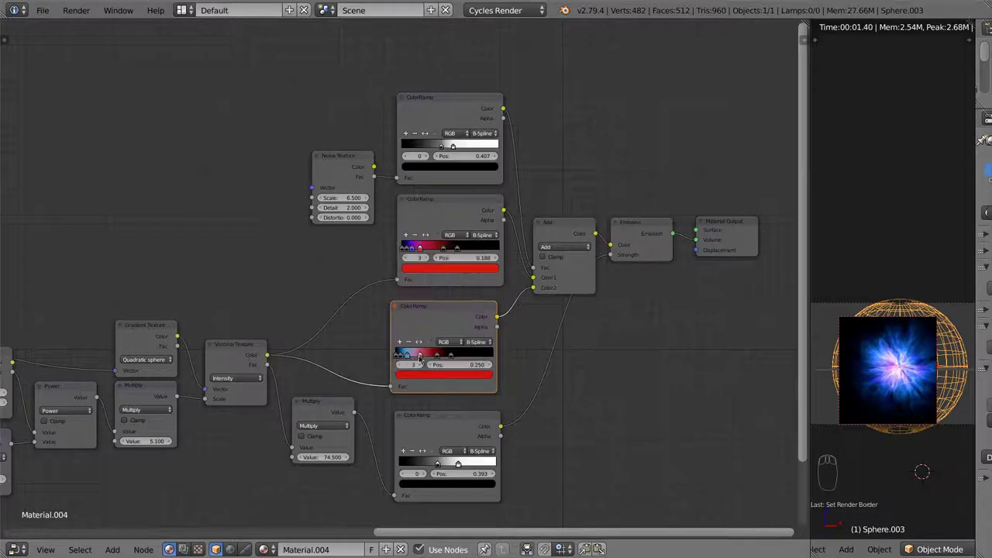
pyautogui.moveTo(421, 361); pyautogui.dragTo(412, 361)
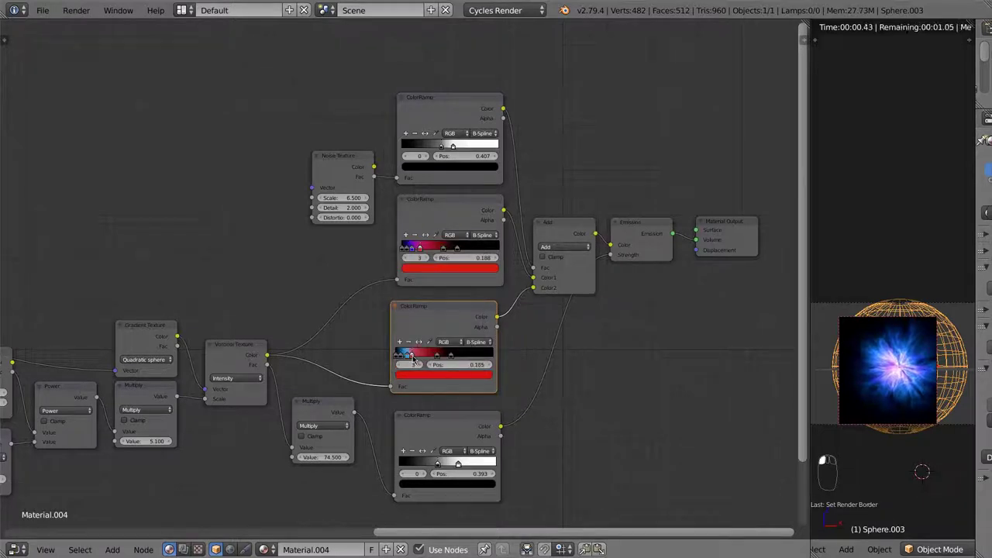
pyautogui.click(406, 356)
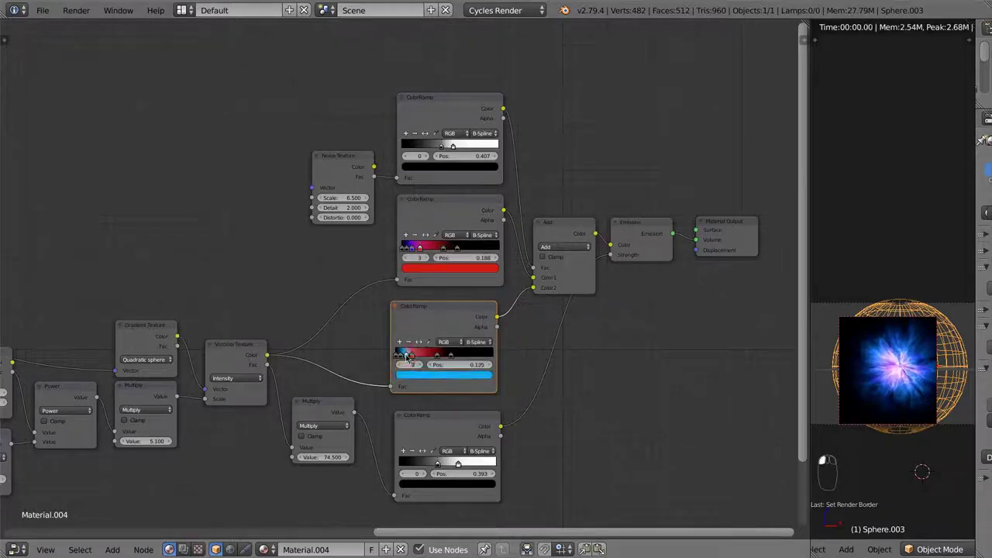
pyautogui.moveTo(408, 357); pyautogui.dragTo(404, 356)
# - Slide the first ramp's red stop and the second ramp's red and blue stops slightly left
pyautogui.click(410, 356)
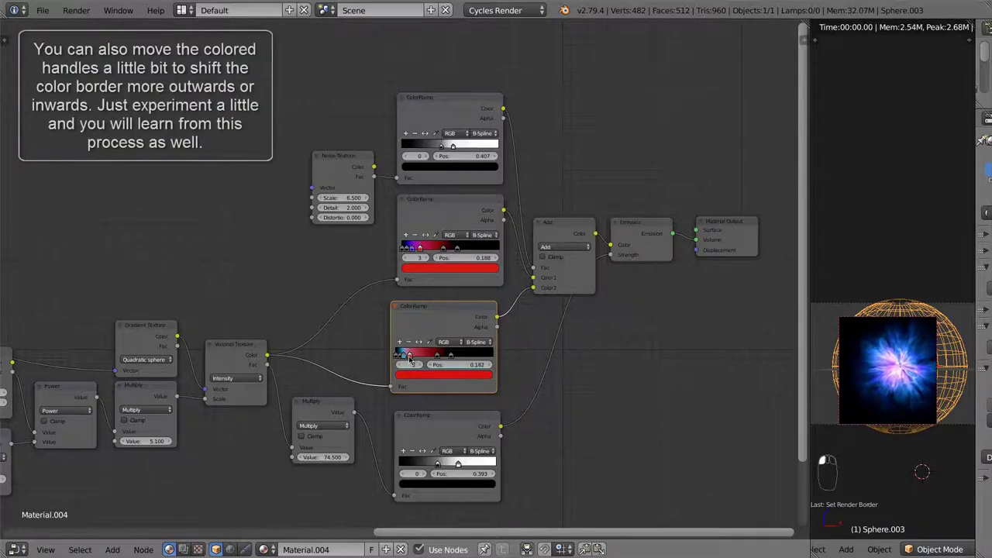
pyautogui.moveTo(410, 358); pyautogui.dragTo(408, 359)
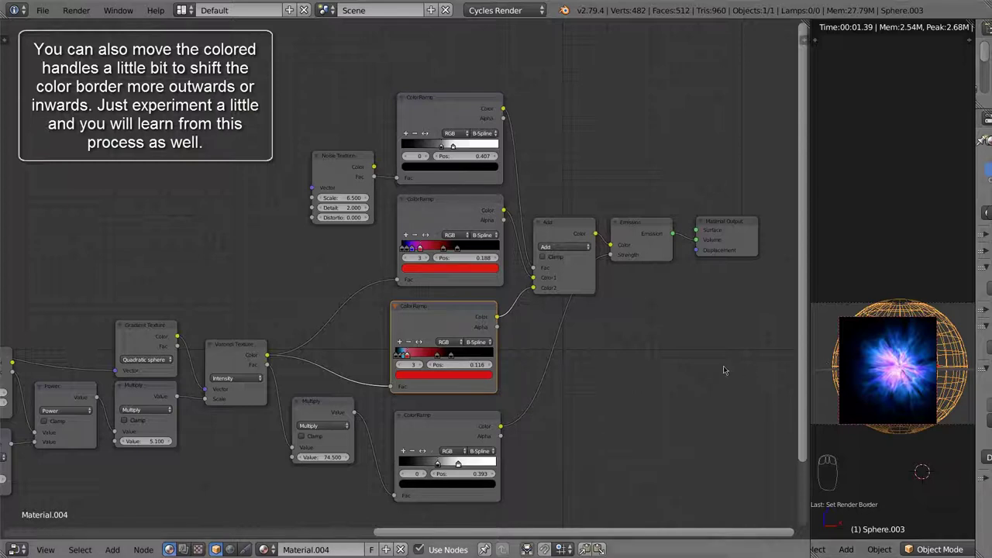
pyautogui.moveTo(418, 249); pyautogui.dragTo(413, 250)
pyautogui.click(413, 249)
pyautogui.click(411, 249)
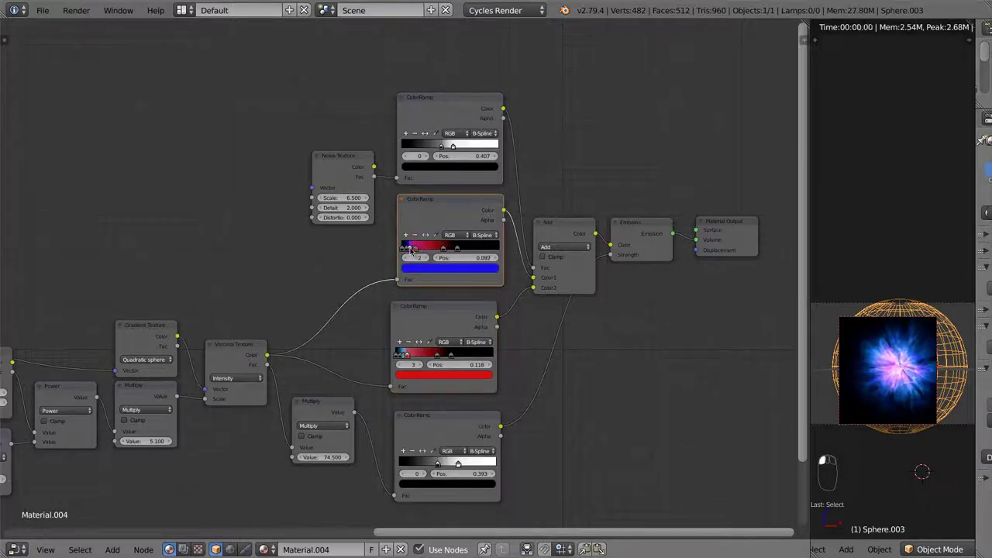
pyautogui.moveTo(413, 248); pyautogui.dragTo(410, 248)
# - Fine-tune the second ramp's black, blue and red stops further left
pyautogui.scroll(1, 434, 249)
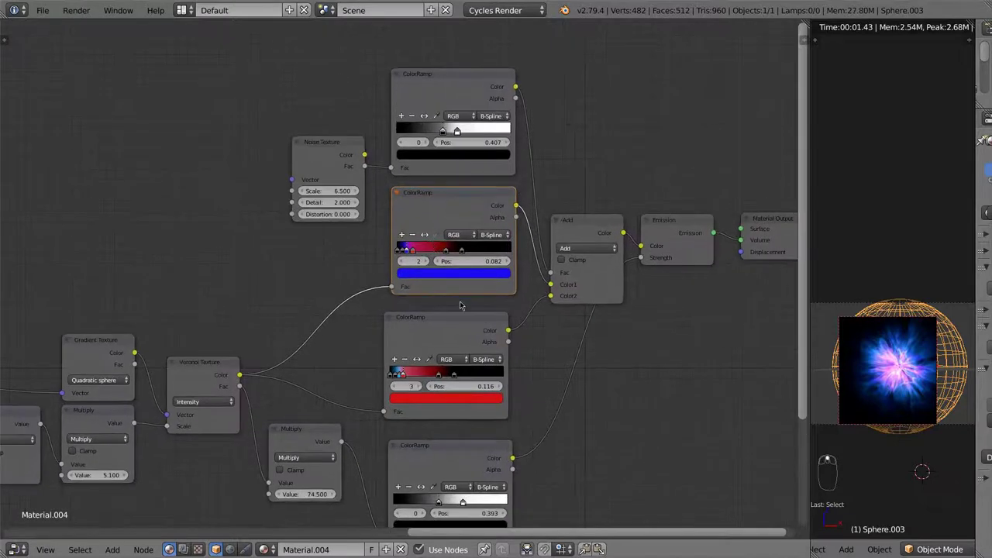
pyautogui.keyDown('shift'); pyautogui.scroll(-1, 462, 304); pyautogui.keyUp('shift')
pyautogui.click(400, 246)
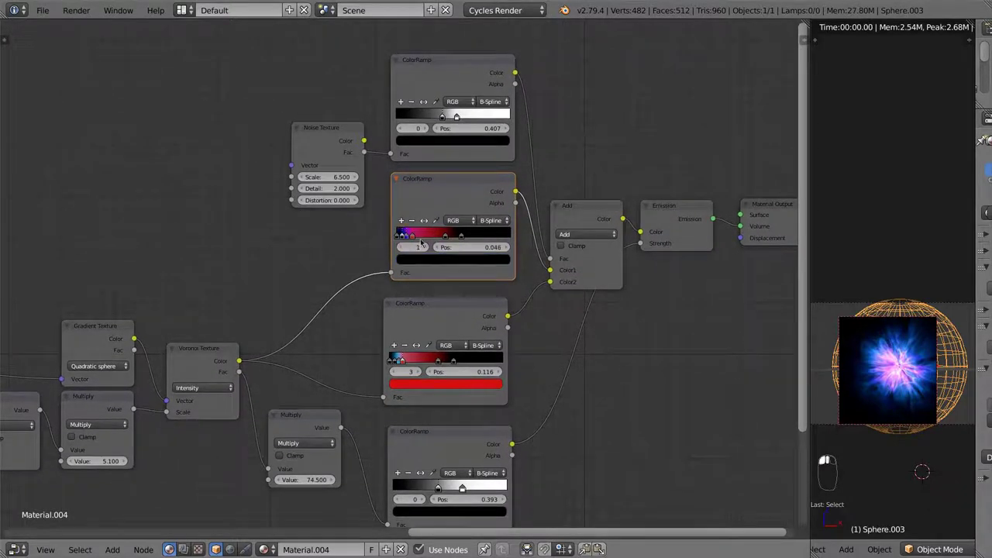
pyautogui.moveTo(495, 250); pyautogui.dragTo(489, 252)
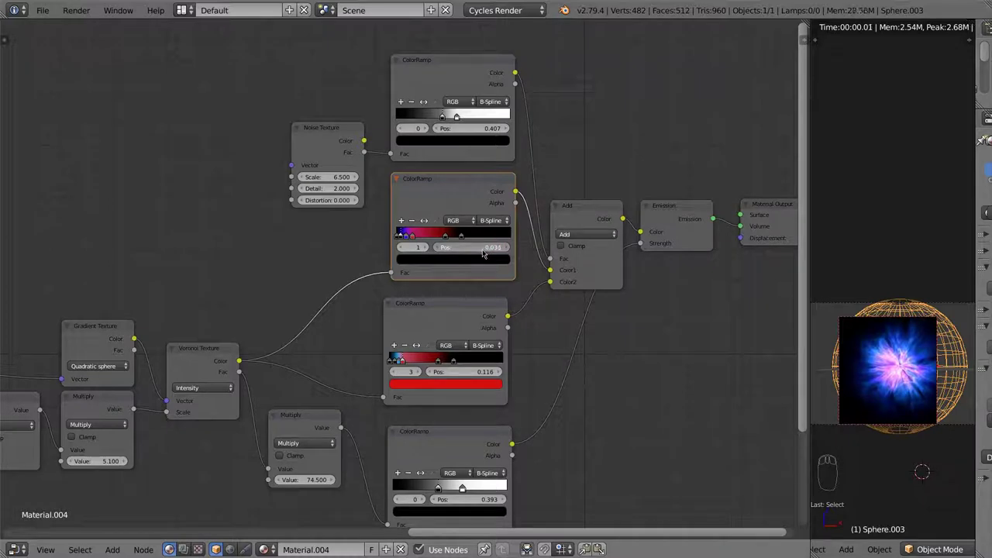
pyautogui.moveTo(486, 252)
pyautogui.mouseDown()
pyautogui.moveTo(502, 257)
pyautogui.moveTo(477, 256)
pyautogui.mouseUp()
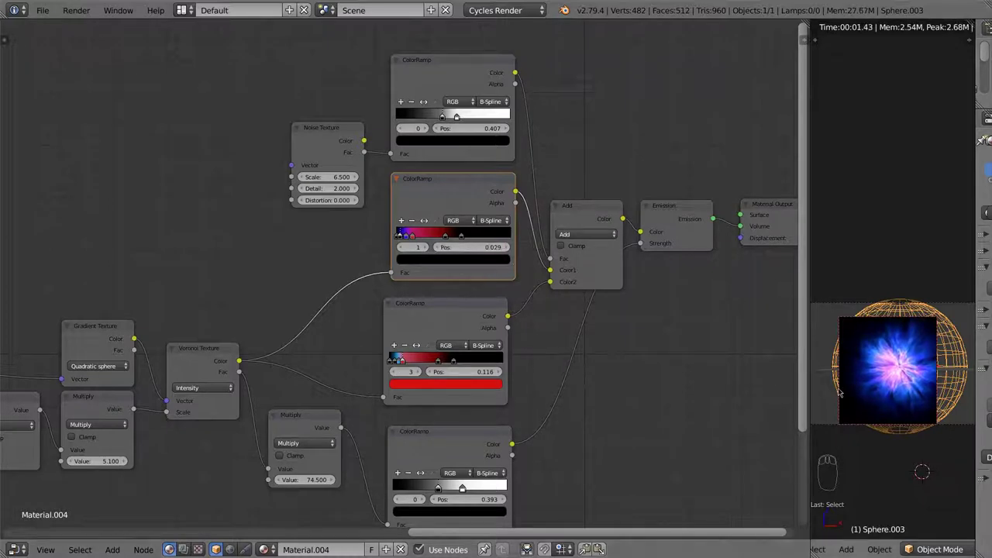
pyautogui.click(405, 237)
pyautogui.moveTo(405, 237); pyautogui.dragTo(403, 237)
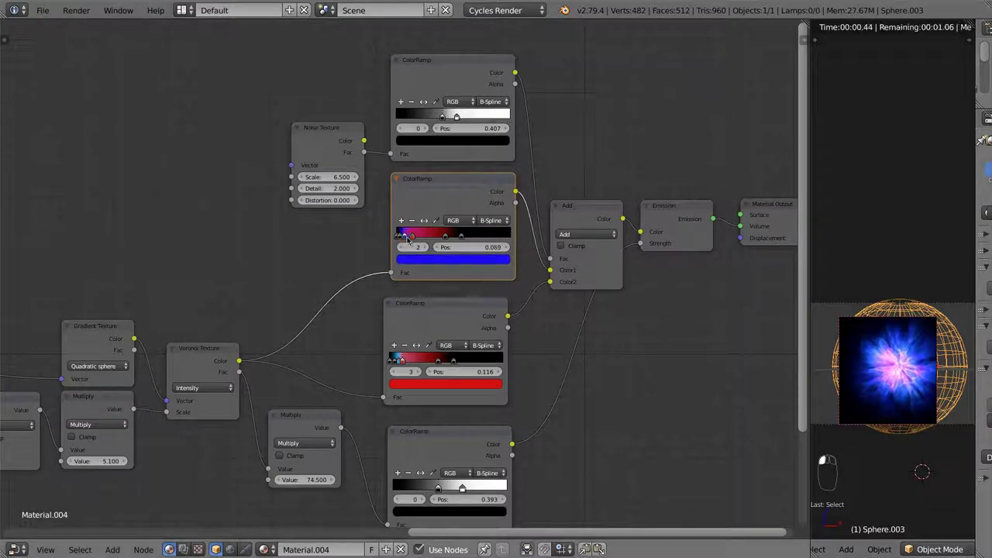
pyautogui.click(411, 236)
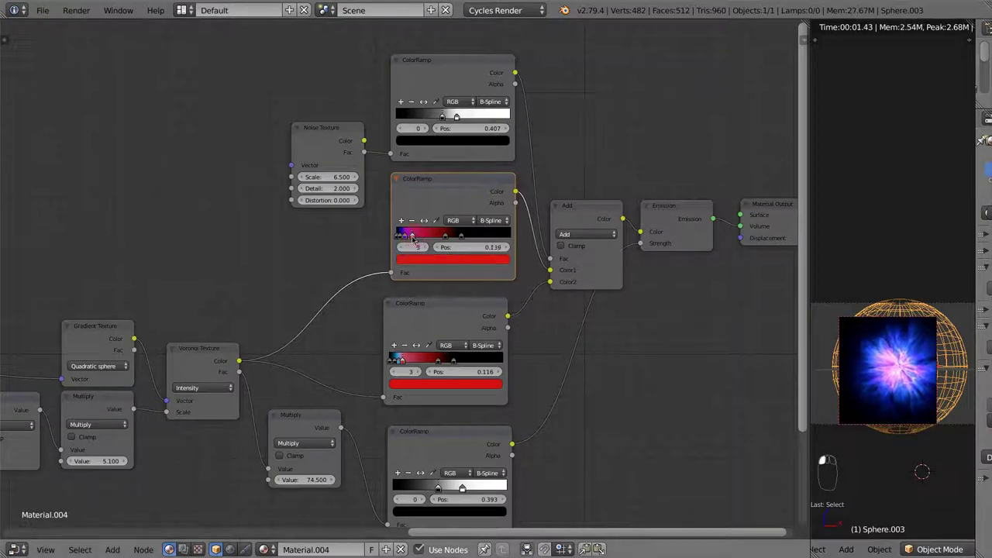
pyautogui.moveTo(411, 239); pyautogui.dragTo(409, 241)
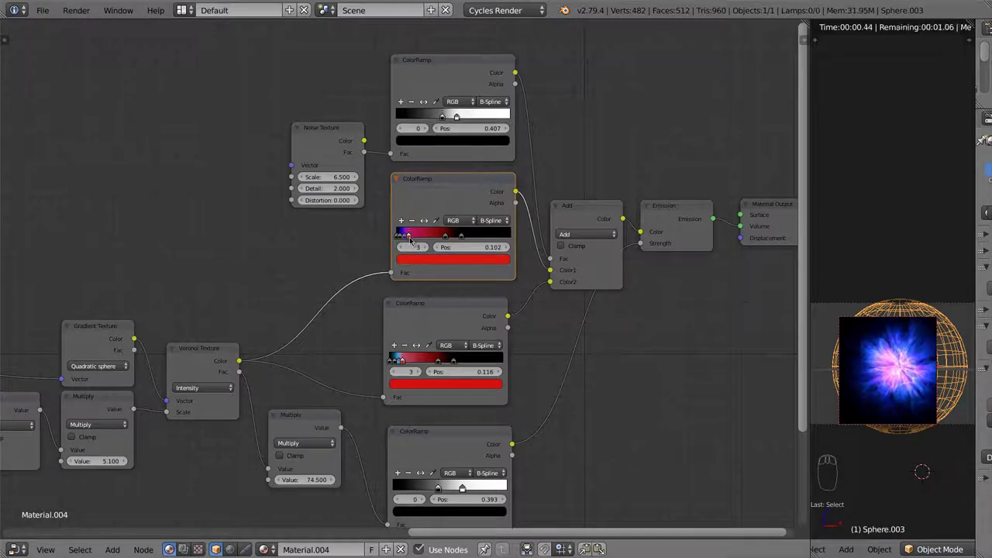
# - Pull the third ramp's black, blue and red stops left, red ending near 0.094
pyautogui.click(395, 362)
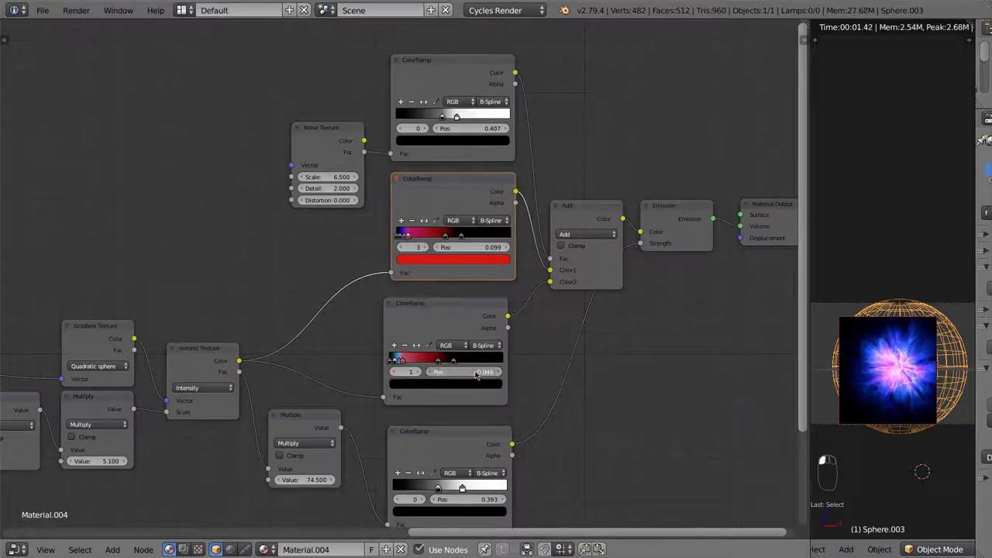
pyautogui.moveTo(475, 375); pyautogui.dragTo(422, 372)
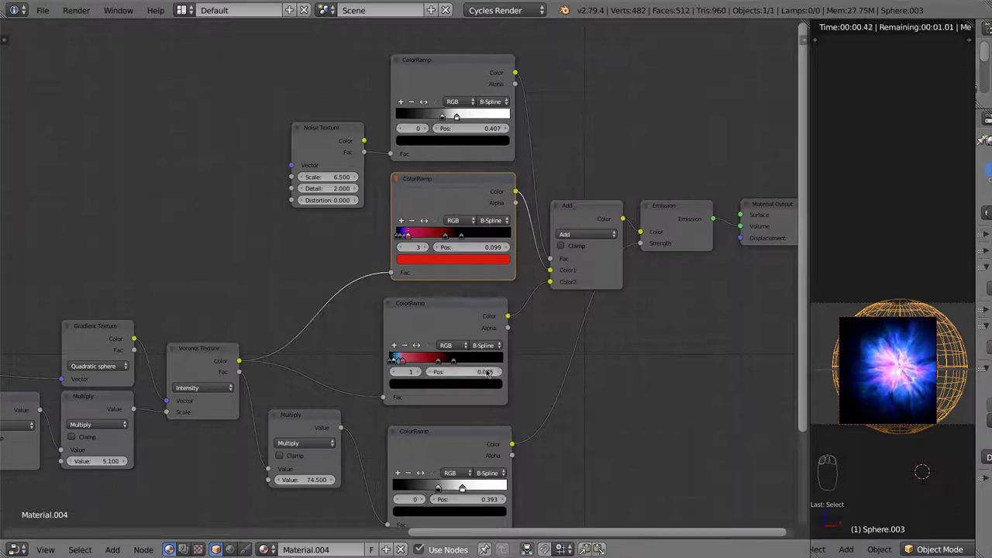
pyautogui.click(422, 372)
pyautogui.moveTo(487, 375); pyautogui.dragTo(478, 376)
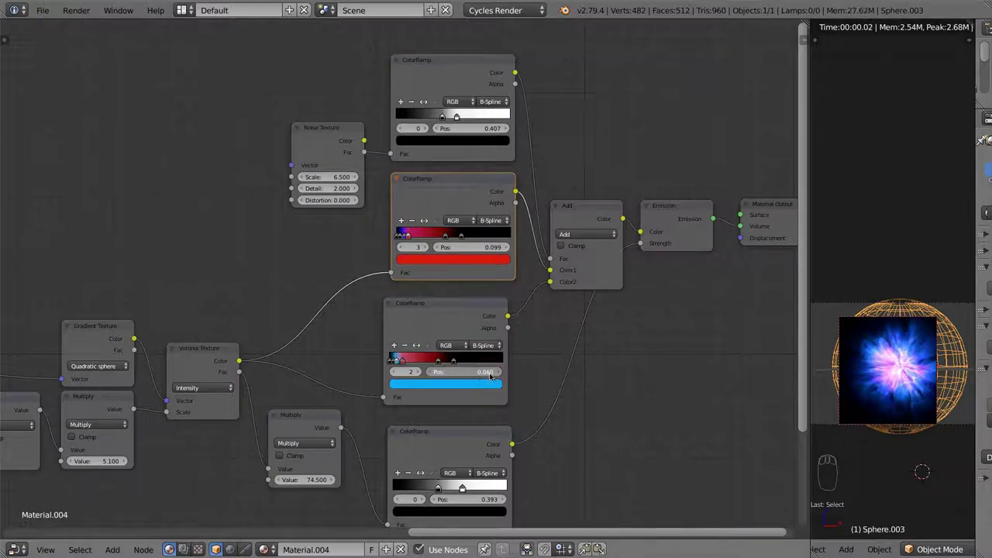
pyautogui.click(420, 372)
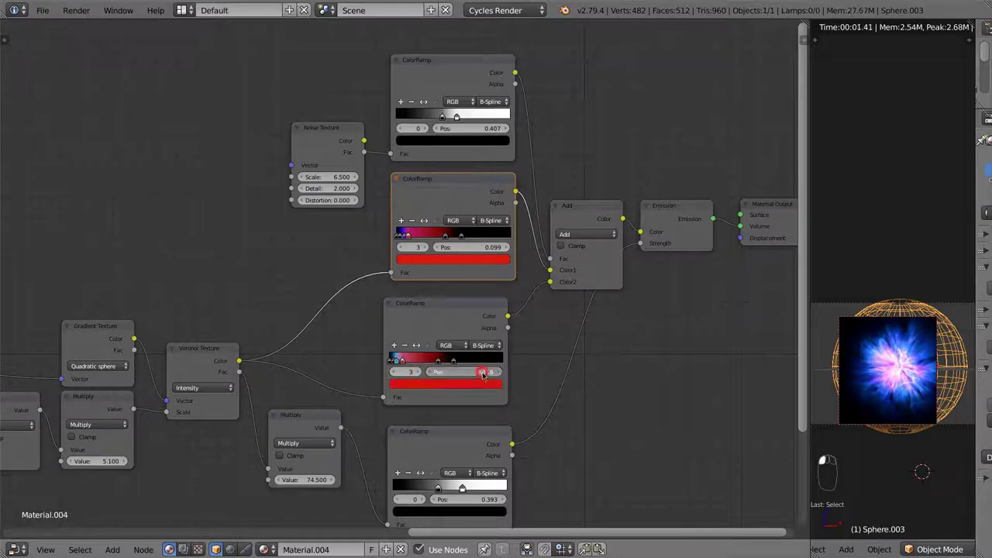
pyautogui.moveTo(483, 374); pyautogui.dragTo(468, 379)
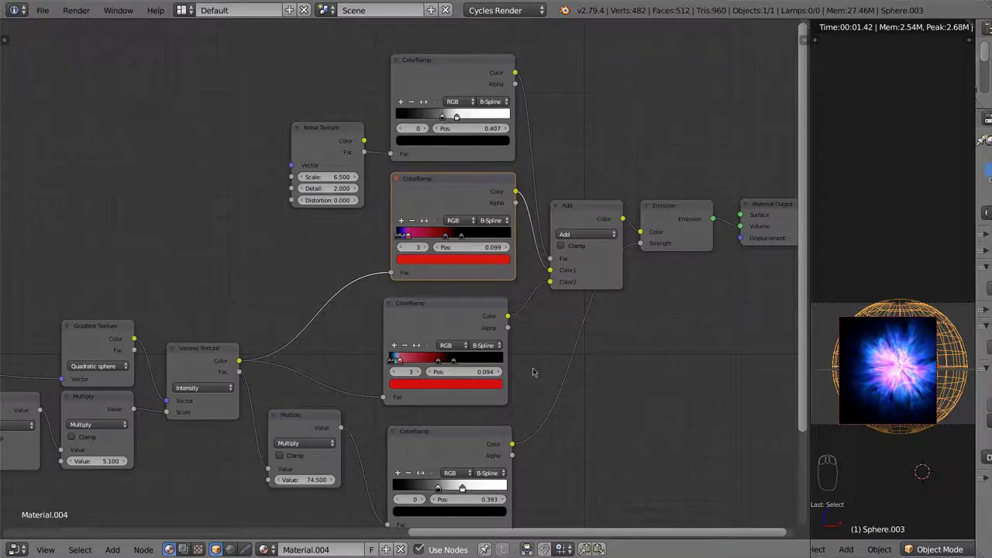
# - Recolour the middle ColorRamp stop to a dark green after trying several hues
pyautogui.click(424, 386)
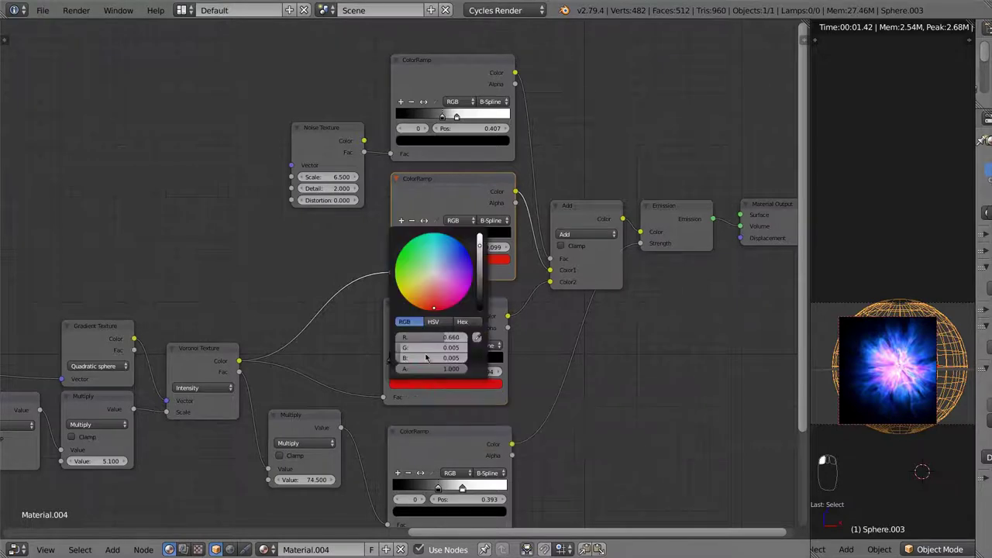
pyautogui.click(411, 302)
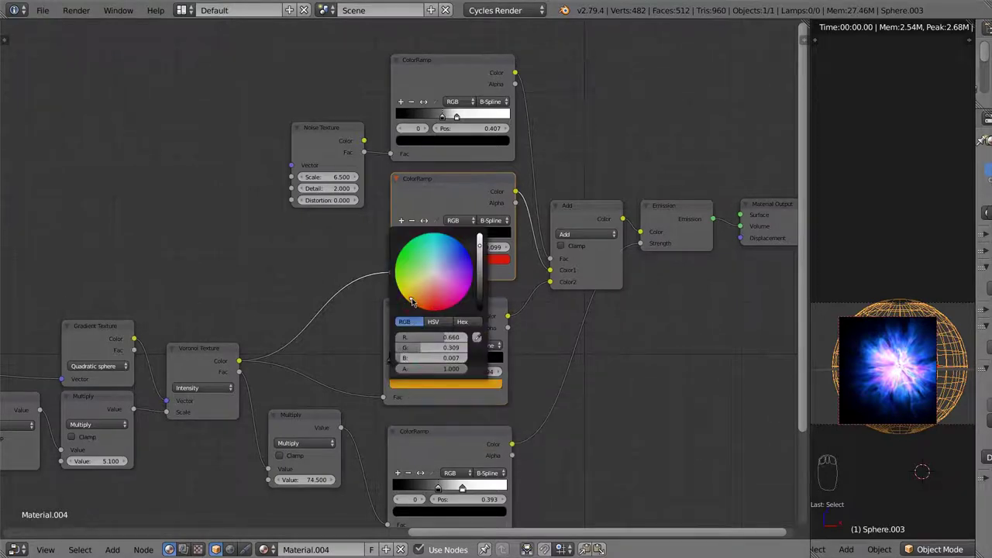
pyautogui.click(424, 246)
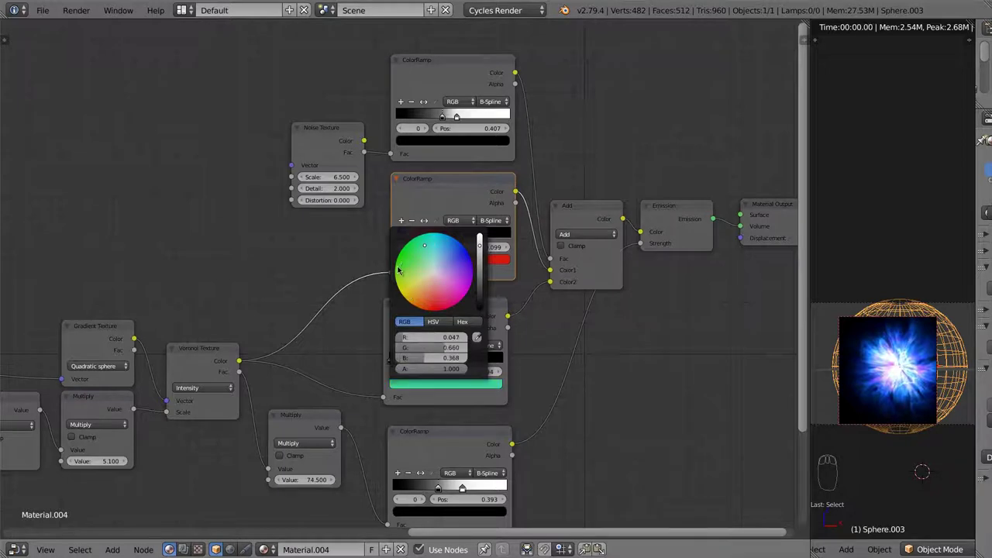
pyautogui.click(396, 272)
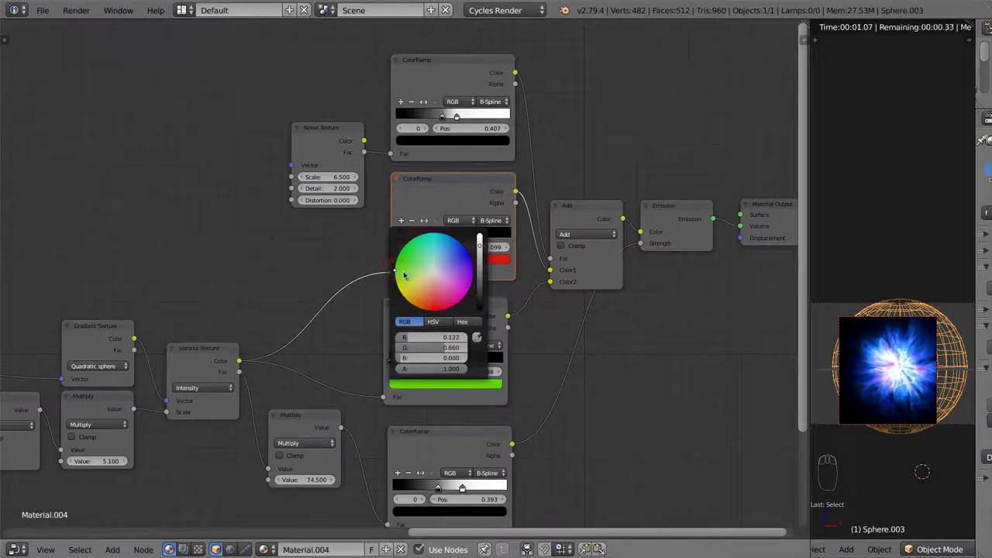
pyautogui.click(403, 279)
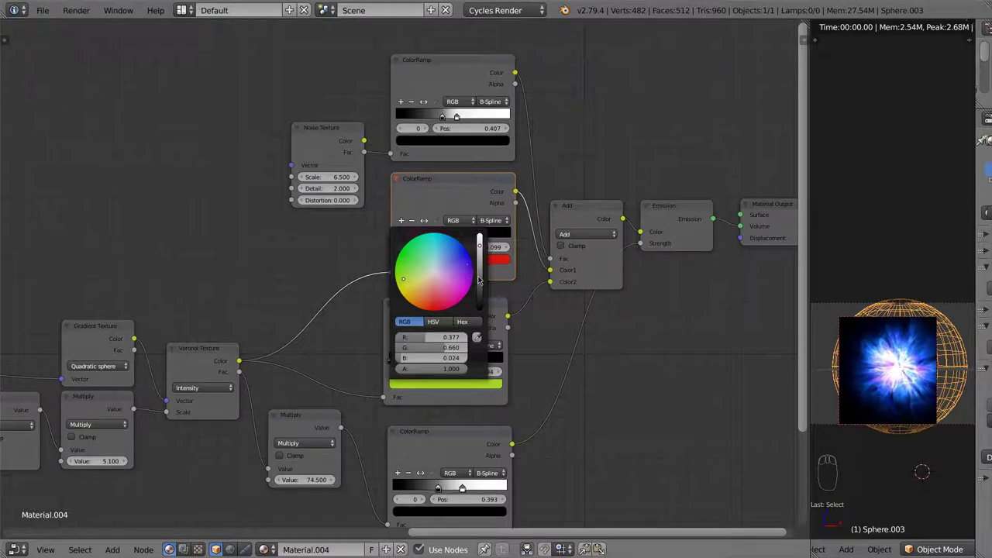
pyautogui.click(480, 278)
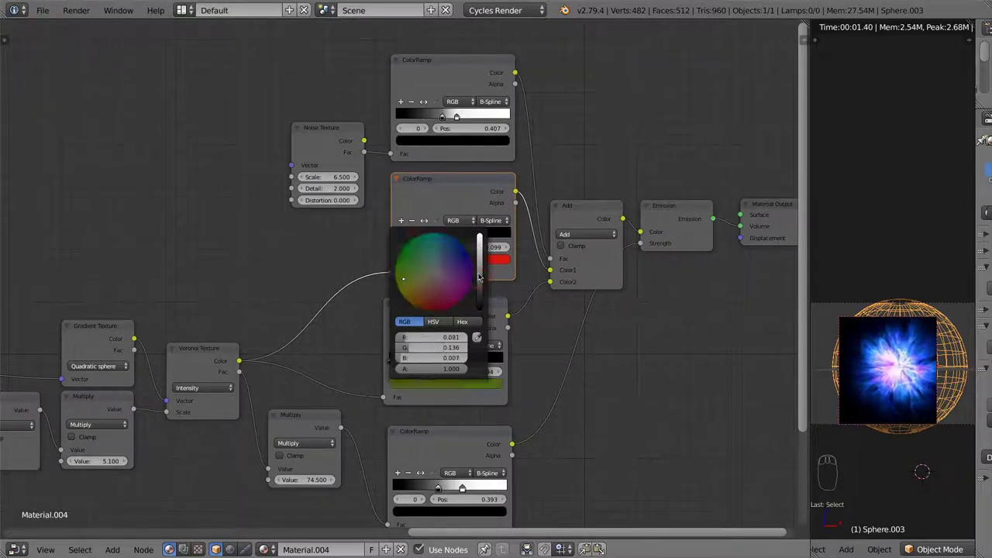
pyautogui.moveTo(425, 301); pyautogui.dragTo(440, 306)
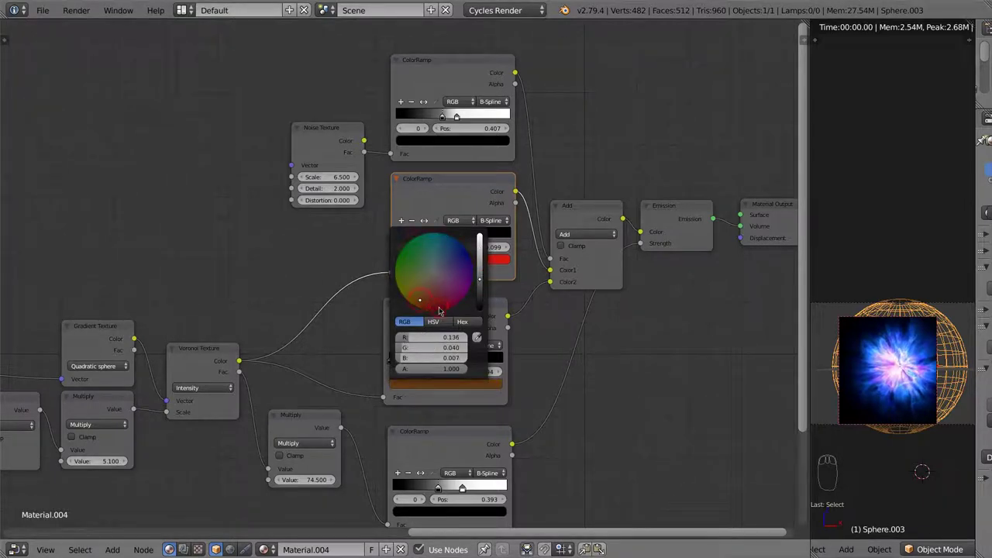
pyautogui.click(448, 269)
pyautogui.click(410, 248)
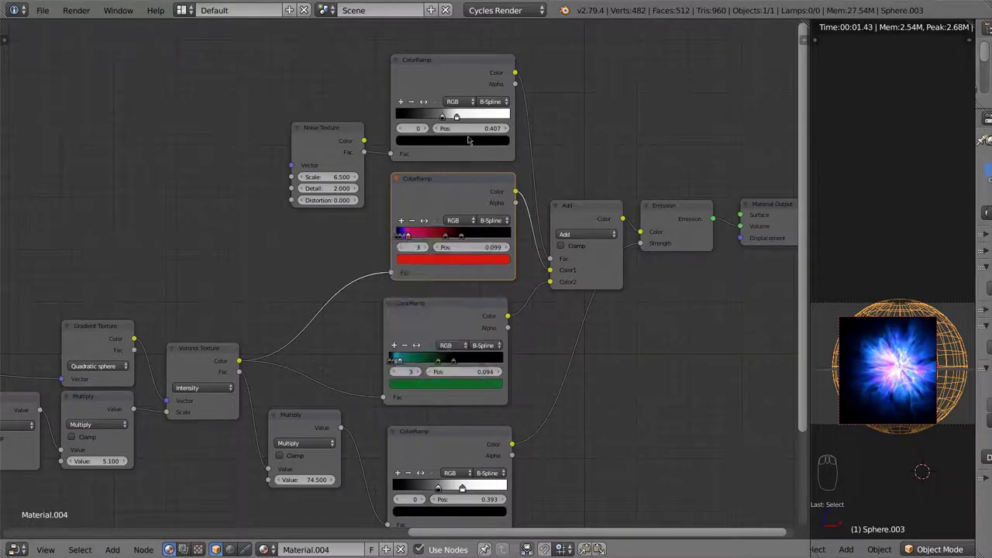
# - Set the top ColorRamp to Ease interpolation and Noise Texture Detail to 16
pyautogui.click(484, 103)
pyautogui.click(487, 95)
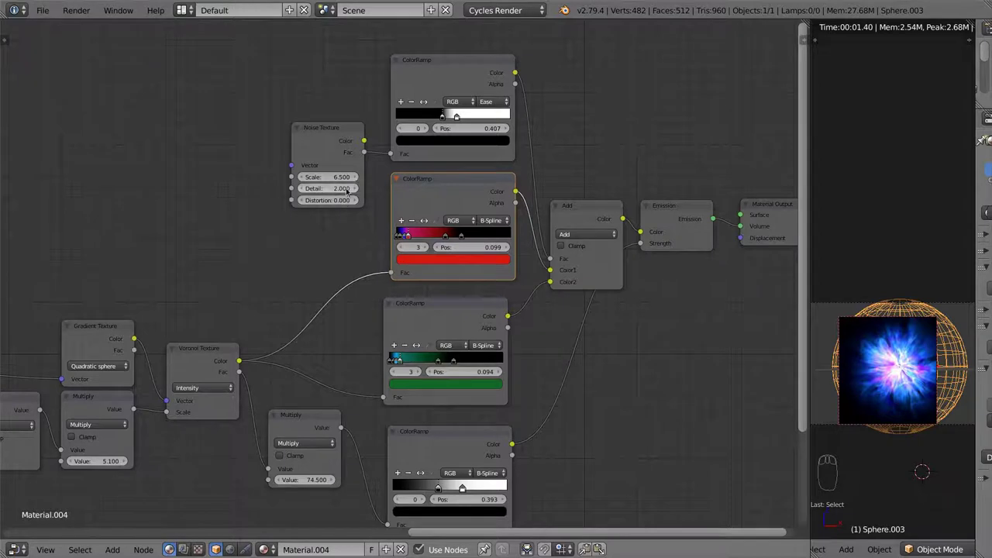
pyautogui.moveTo(329, 189); pyautogui.dragTo(349, 189)
pyautogui.moveTo(468, 205); pyautogui.dragTo(358, 204)
pyautogui.click(398, 362)
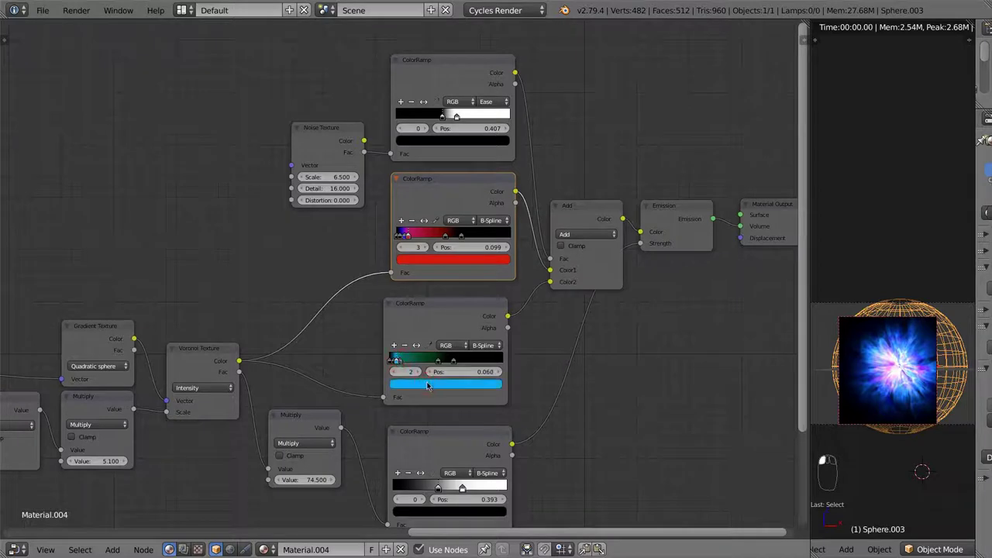
pyautogui.click(429, 384)
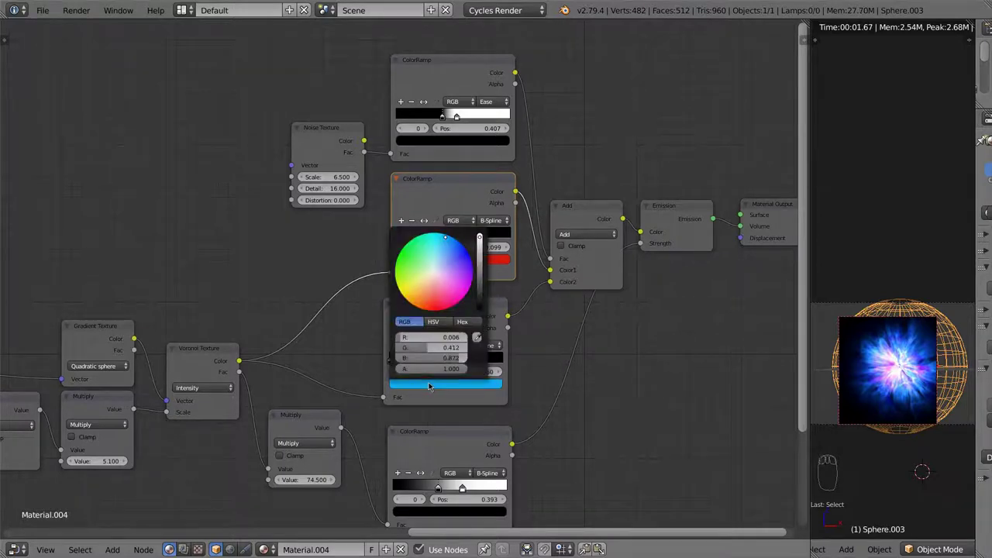
pyautogui.click(411, 301)
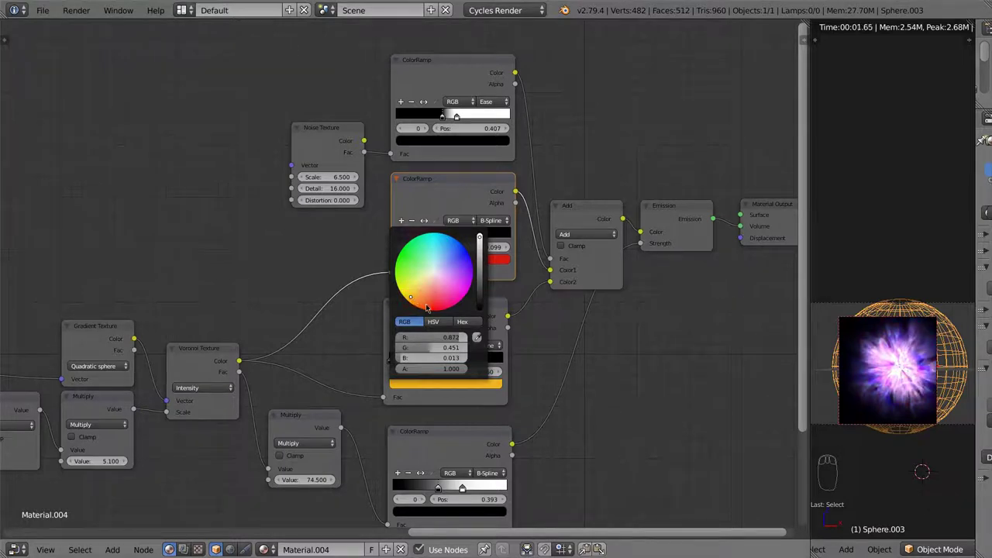
pyautogui.click(426, 307)
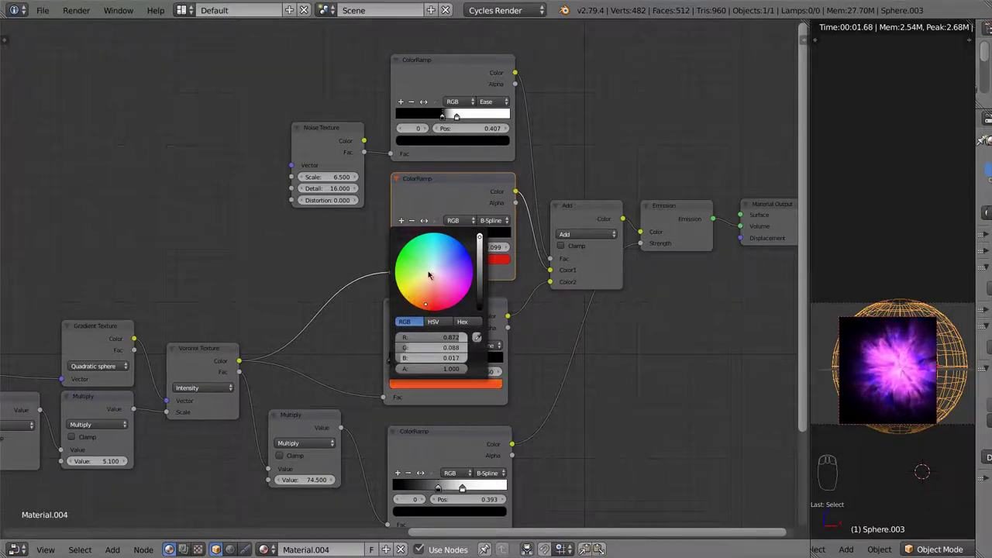
pyautogui.click(428, 274)
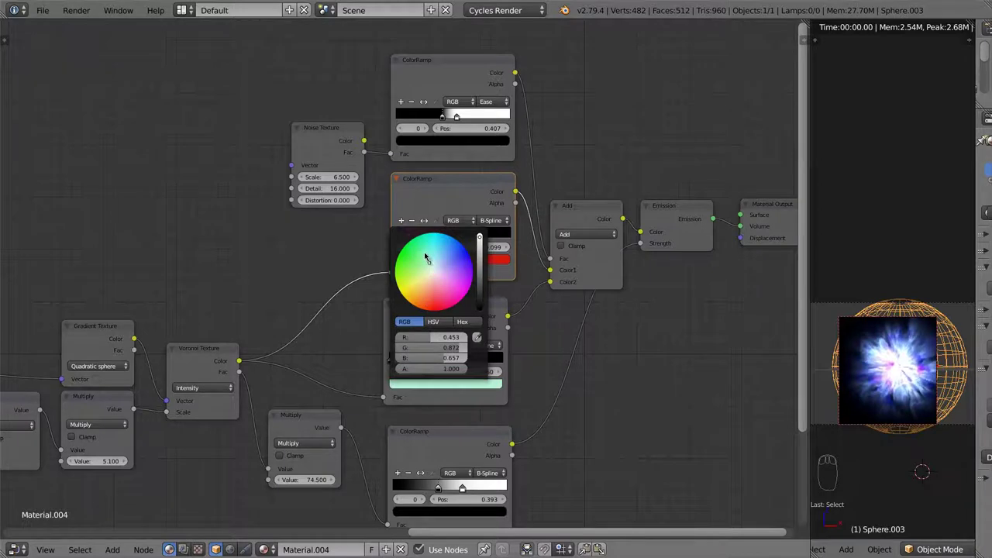
pyautogui.click(423, 259)
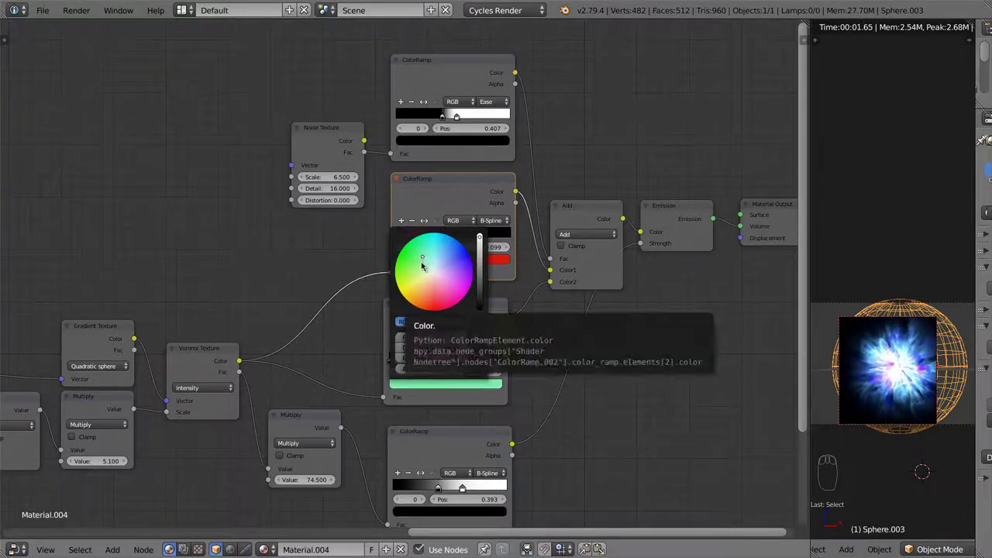
pyautogui.click(418, 258)
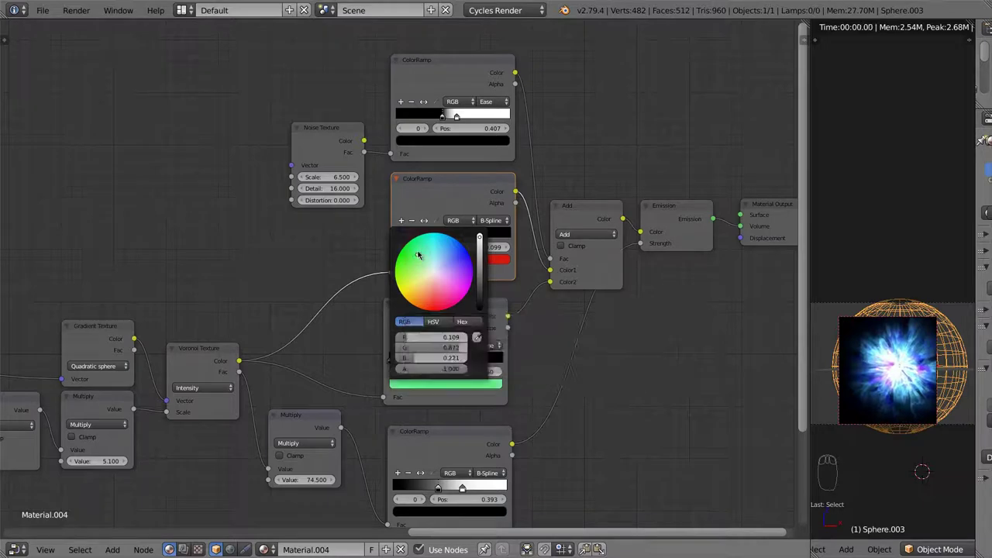
pyautogui.click(438, 249)
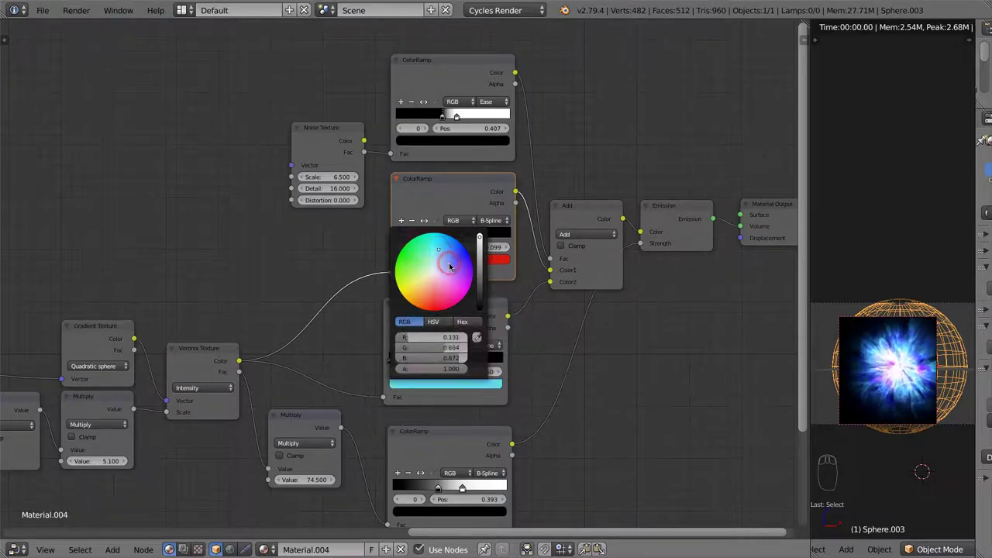
pyautogui.click(449, 264)
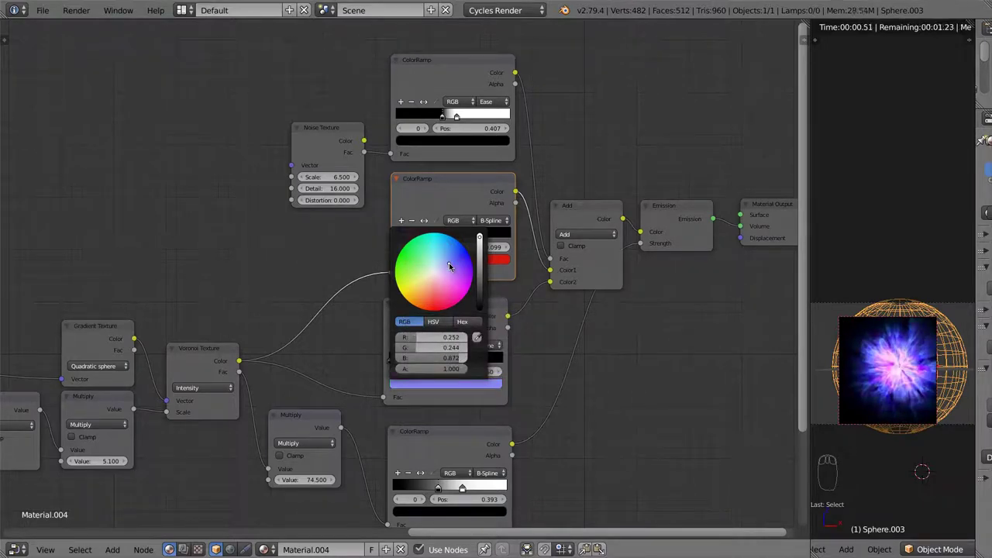
pyautogui.click(417, 295)
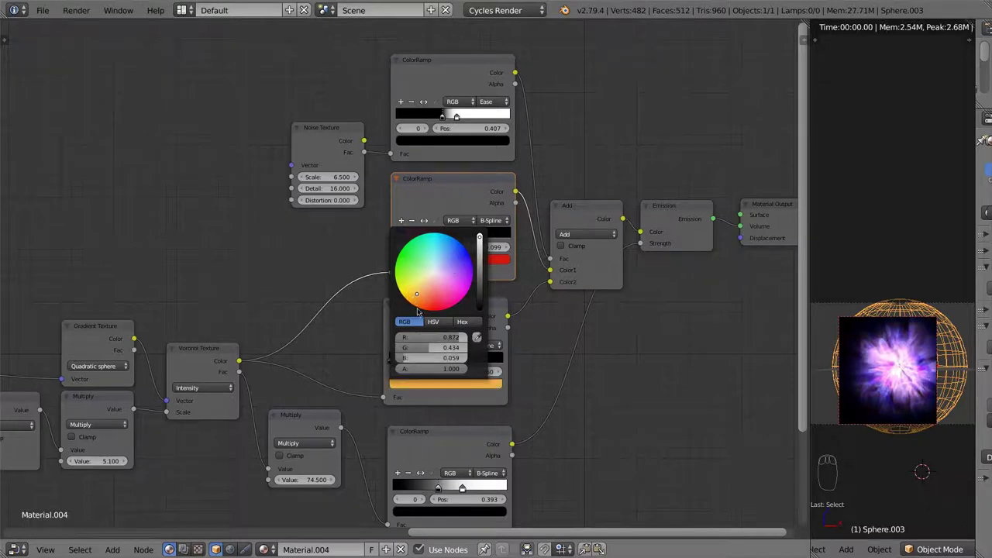
pyautogui.click(428, 307)
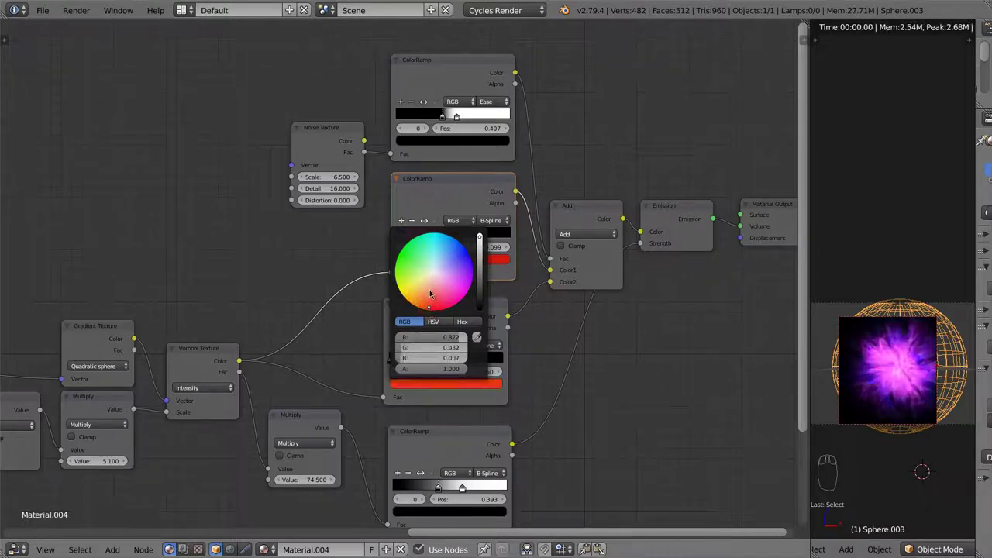
pyautogui.click(445, 239)
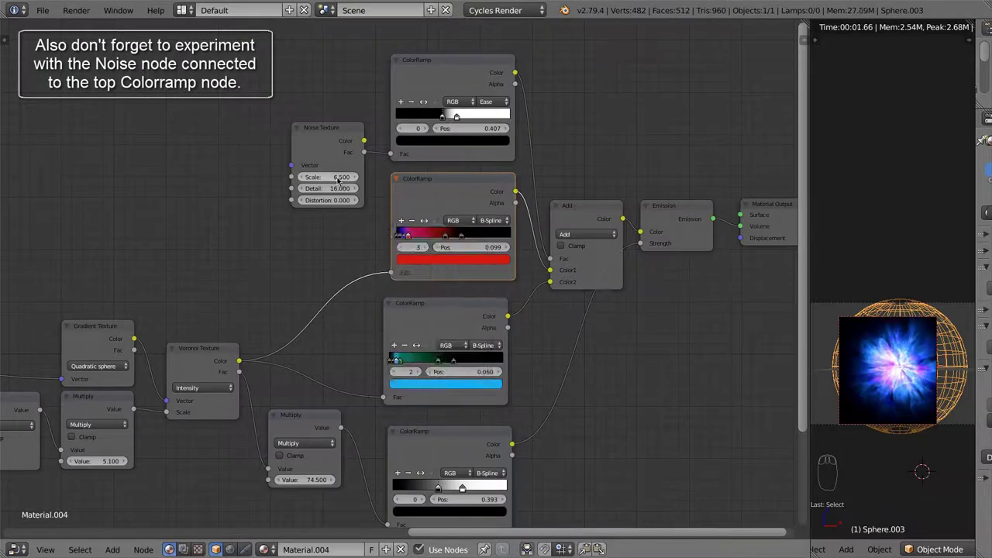
# - Raise Noise Scale to 11.6 and recolour the 0.094 ramp stop from dark green to orange
pyautogui.moveTo(341, 176)
pyautogui.mouseDown()
pyautogui.moveTo(380, 193)
pyautogui.moveTo(352, 203)
pyautogui.mouseUp()
pyautogui.rightClick(345, 236)
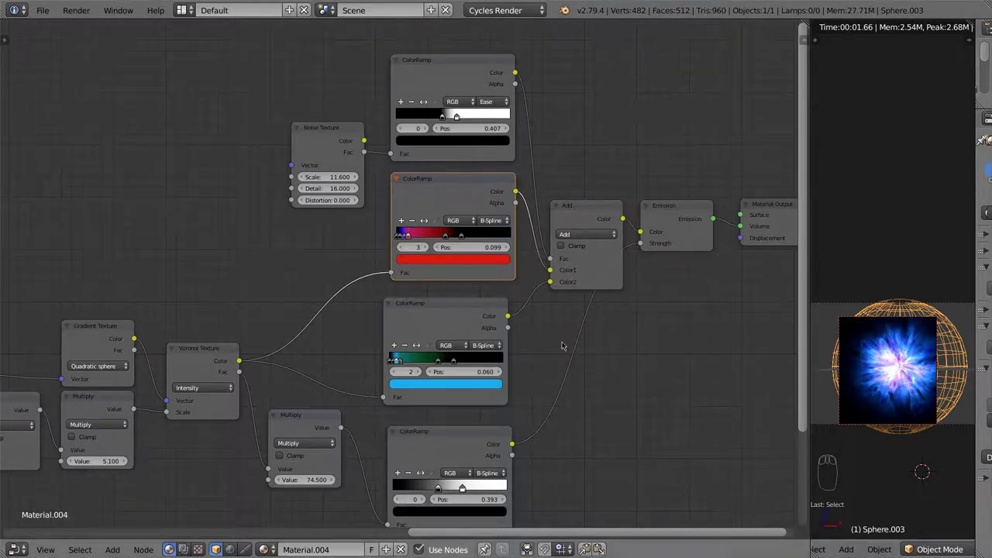
pyautogui.click(405, 362)
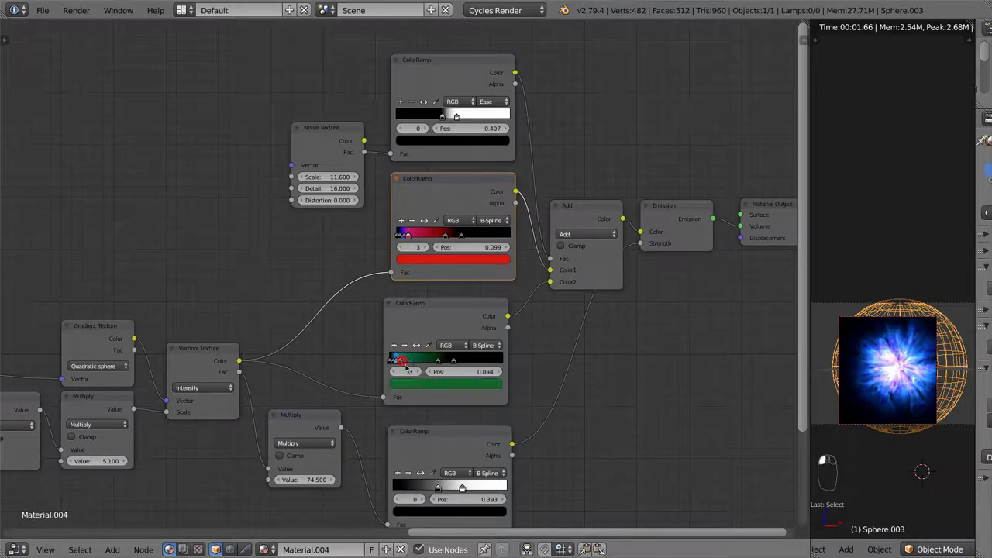
pyautogui.click(423, 388)
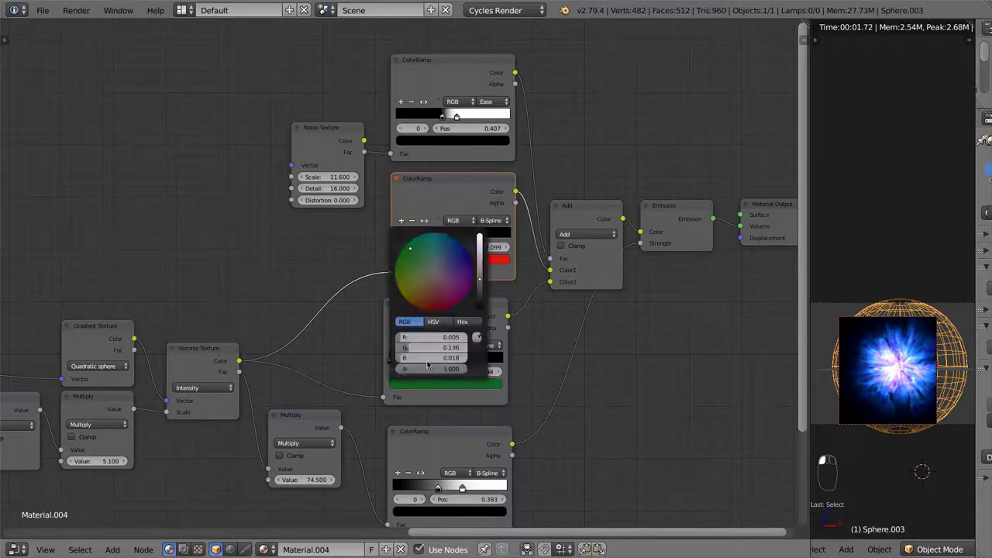
pyautogui.click(414, 304)
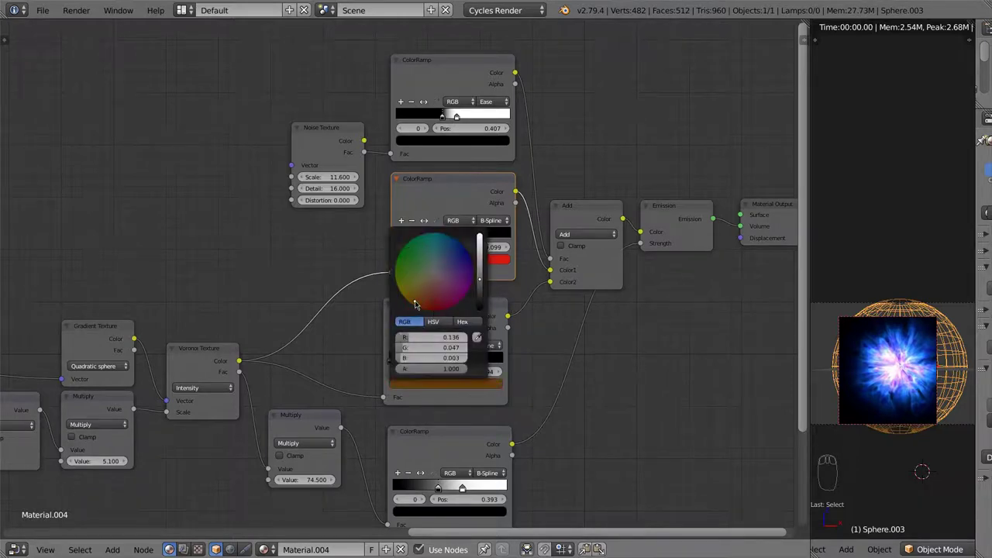
pyautogui.click(482, 261)
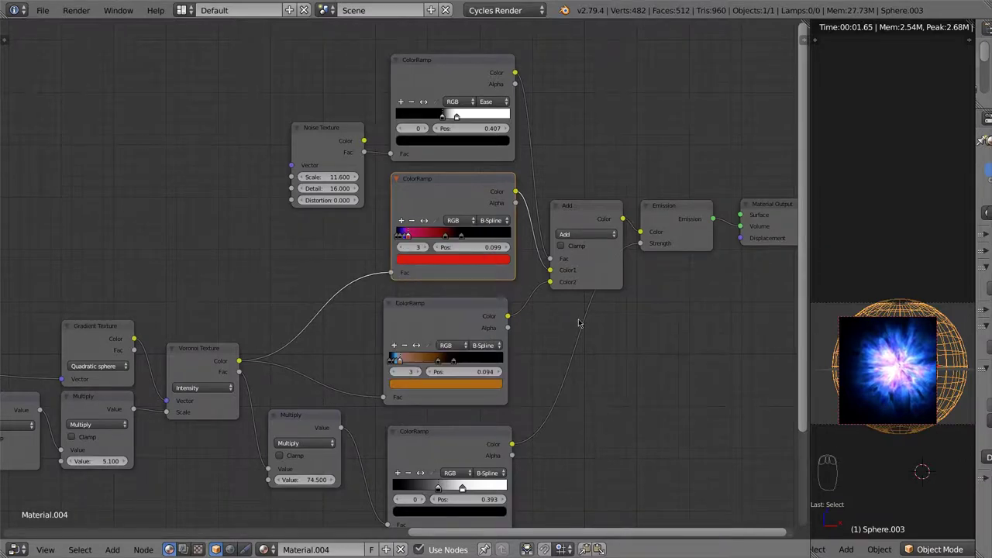
# - Drag the bottom ramp's black and white stops rightward, black ending at Pos 0.439
pyautogui.moveTo(615, 362); pyautogui.dragTo(568, 347, button='middle')
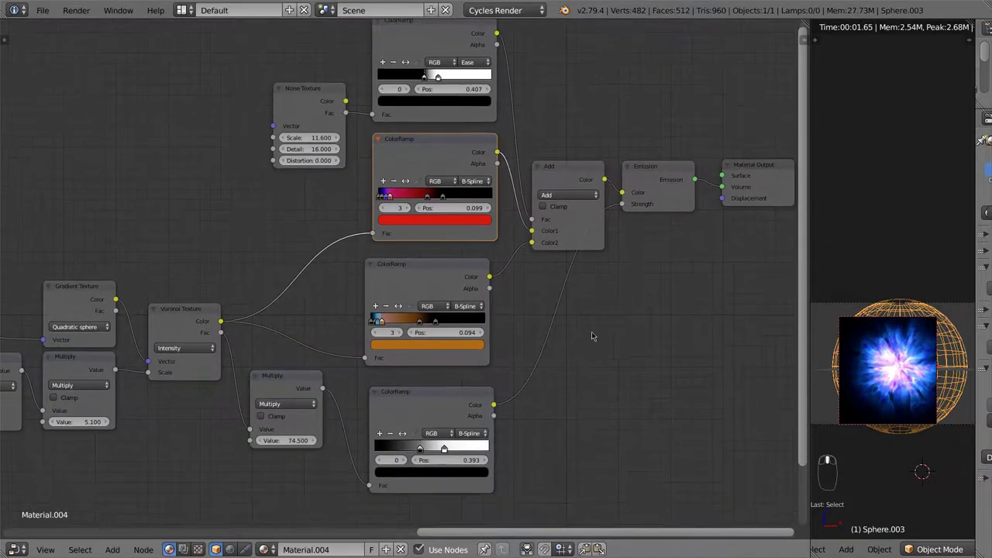
pyautogui.moveTo(422, 452); pyautogui.dragTo(439, 451)
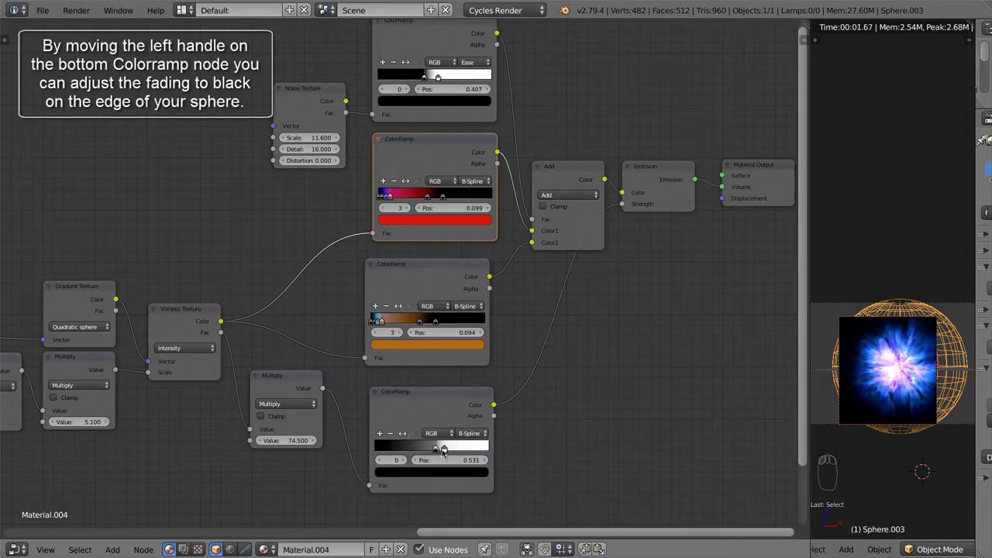
pyautogui.moveTo(444, 449)
pyautogui.mouseDown()
pyautogui.moveTo(479, 452)
pyautogui.moveTo(461, 451)
pyautogui.mouseUp()
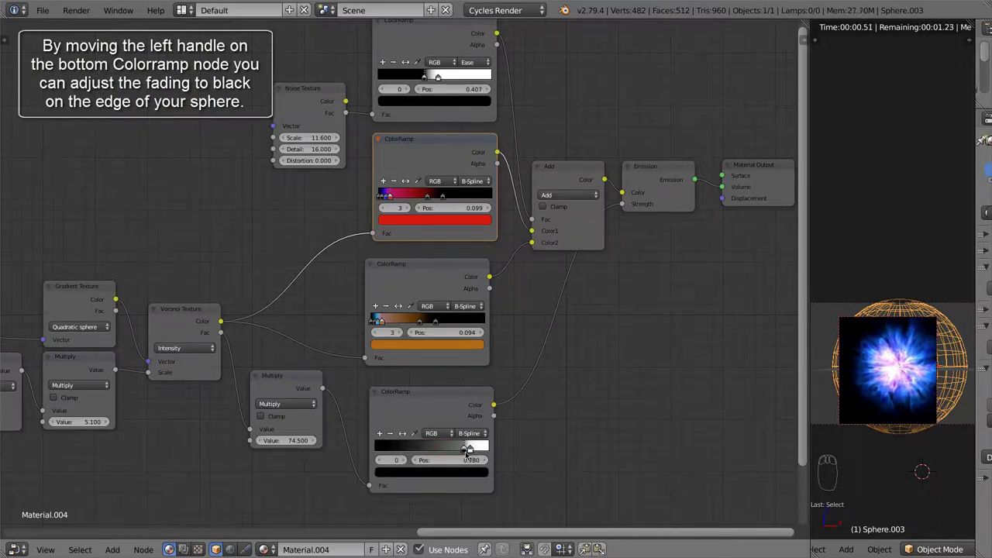
pyautogui.moveTo(468, 455); pyautogui.dragTo(416, 452)
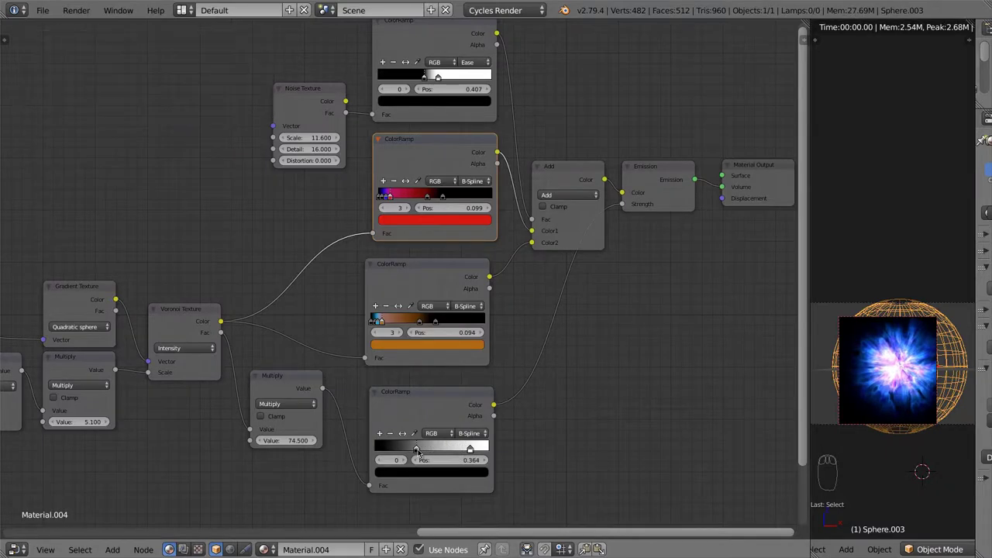
pyautogui.moveTo(427, 455); pyautogui.dragTo(464, 457)
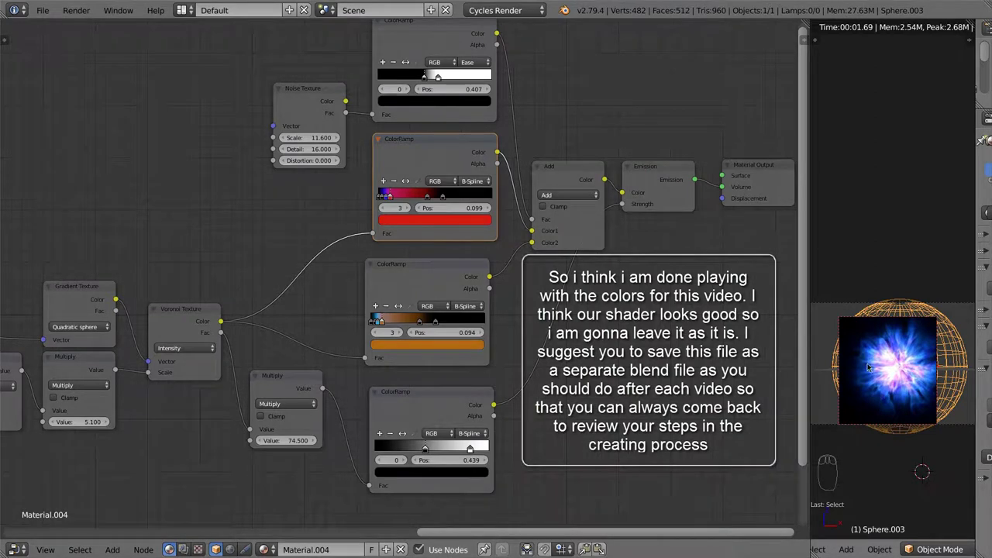
# - Zoom the viewport onto the glowing sphere with a Shift+B border, then reframe the node graph
pyautogui.moveTo(869, 371); pyautogui.dragTo(913, 359)
pyautogui.click(869, 445)
pyautogui.hotkey('shift', 'b')
pyautogui.moveTo(840, 308)
pyautogui.mouseDown()
pyautogui.moveTo(928, 423)
pyautogui.moveTo(951, 424)
pyautogui.mouseUp()
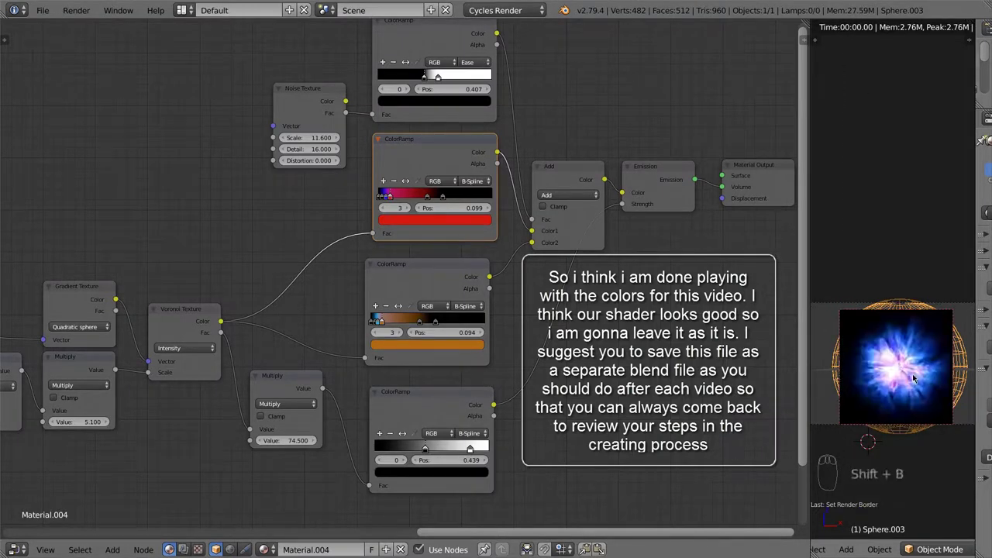
pyautogui.scroll(2, 913, 377)
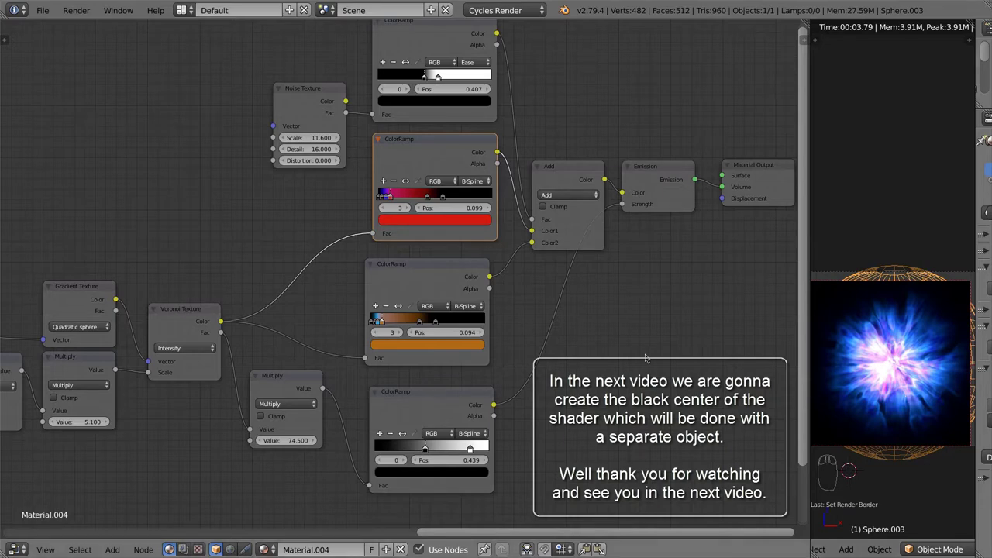
pyautogui.scroll(-1, 637, 358)
pyautogui.moveTo(613, 349); pyautogui.dragTo(617, 367, button='middle')
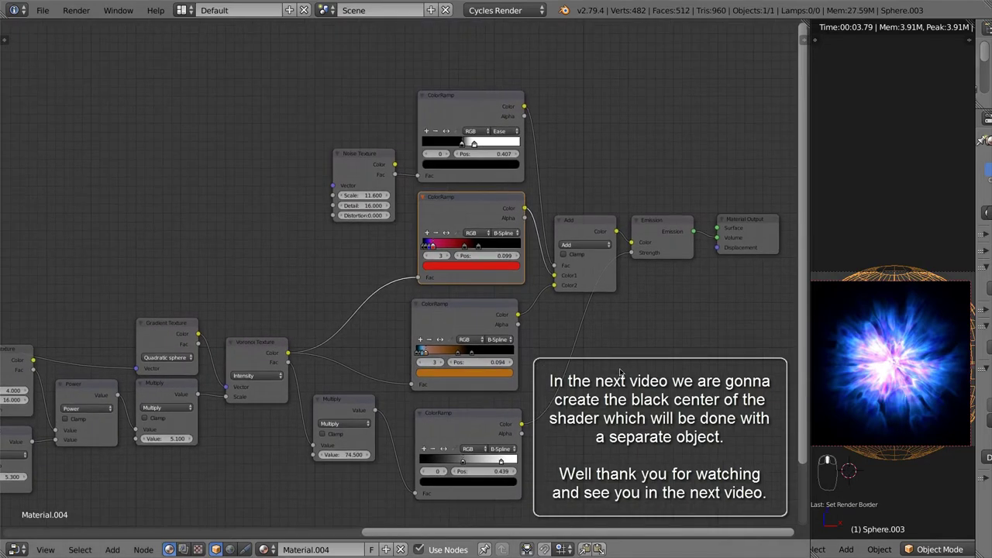